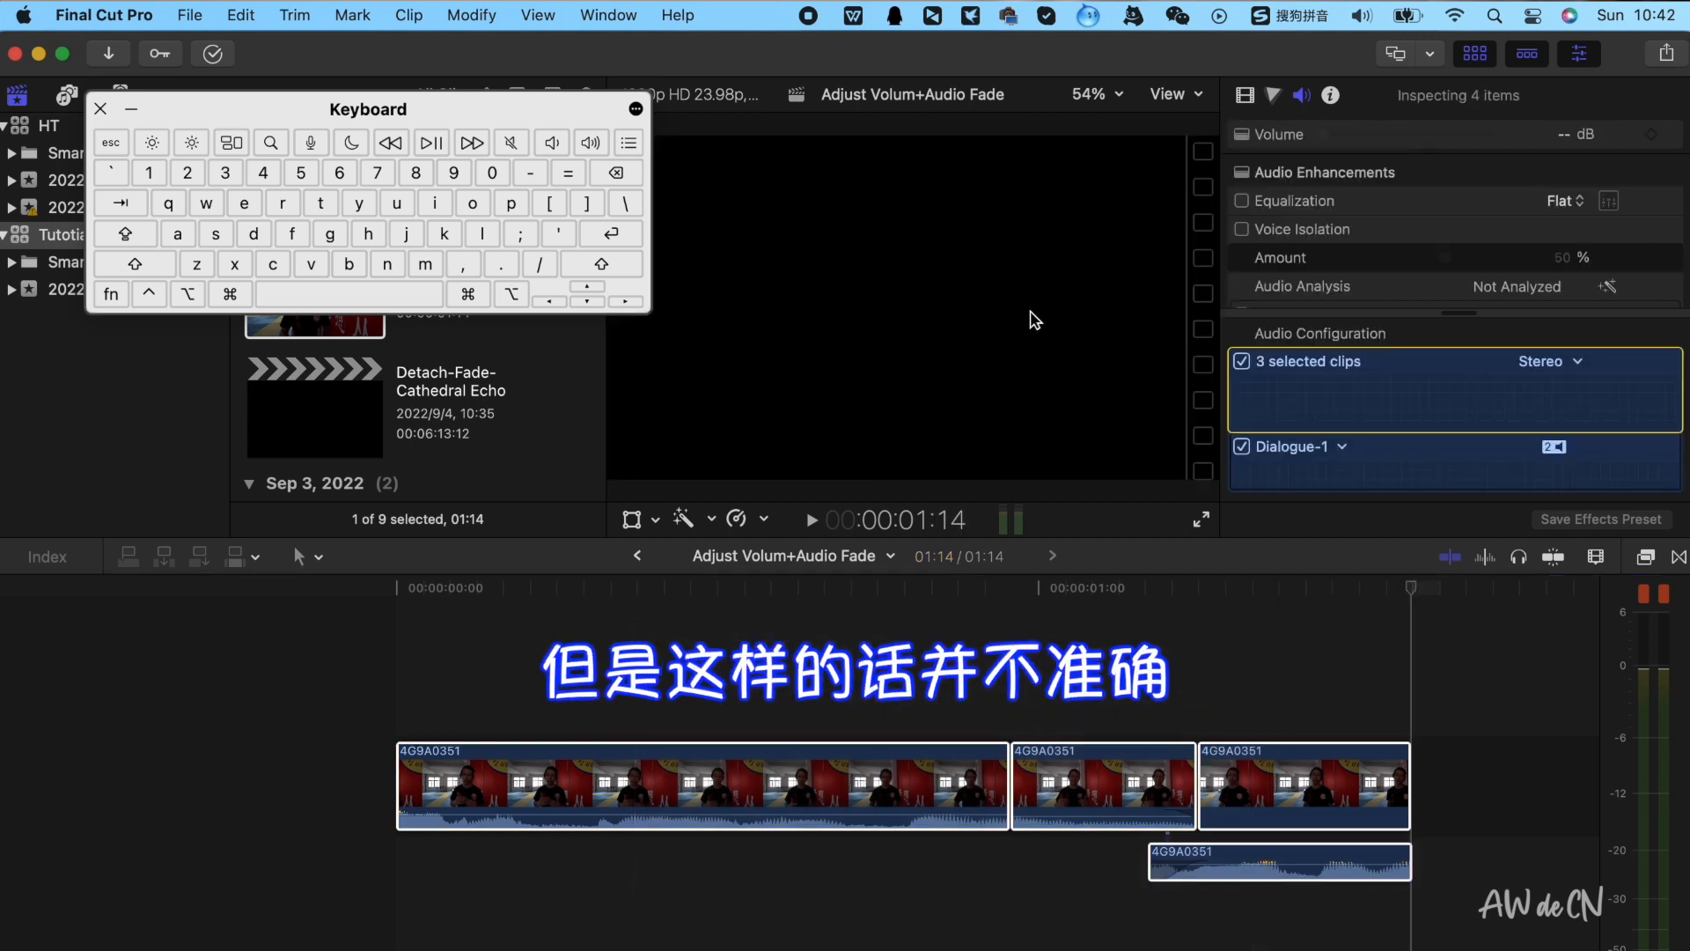
Play back the timeline from the start to review the clips' audio
{"action": "left_click", "coordinate": [436, 660]}
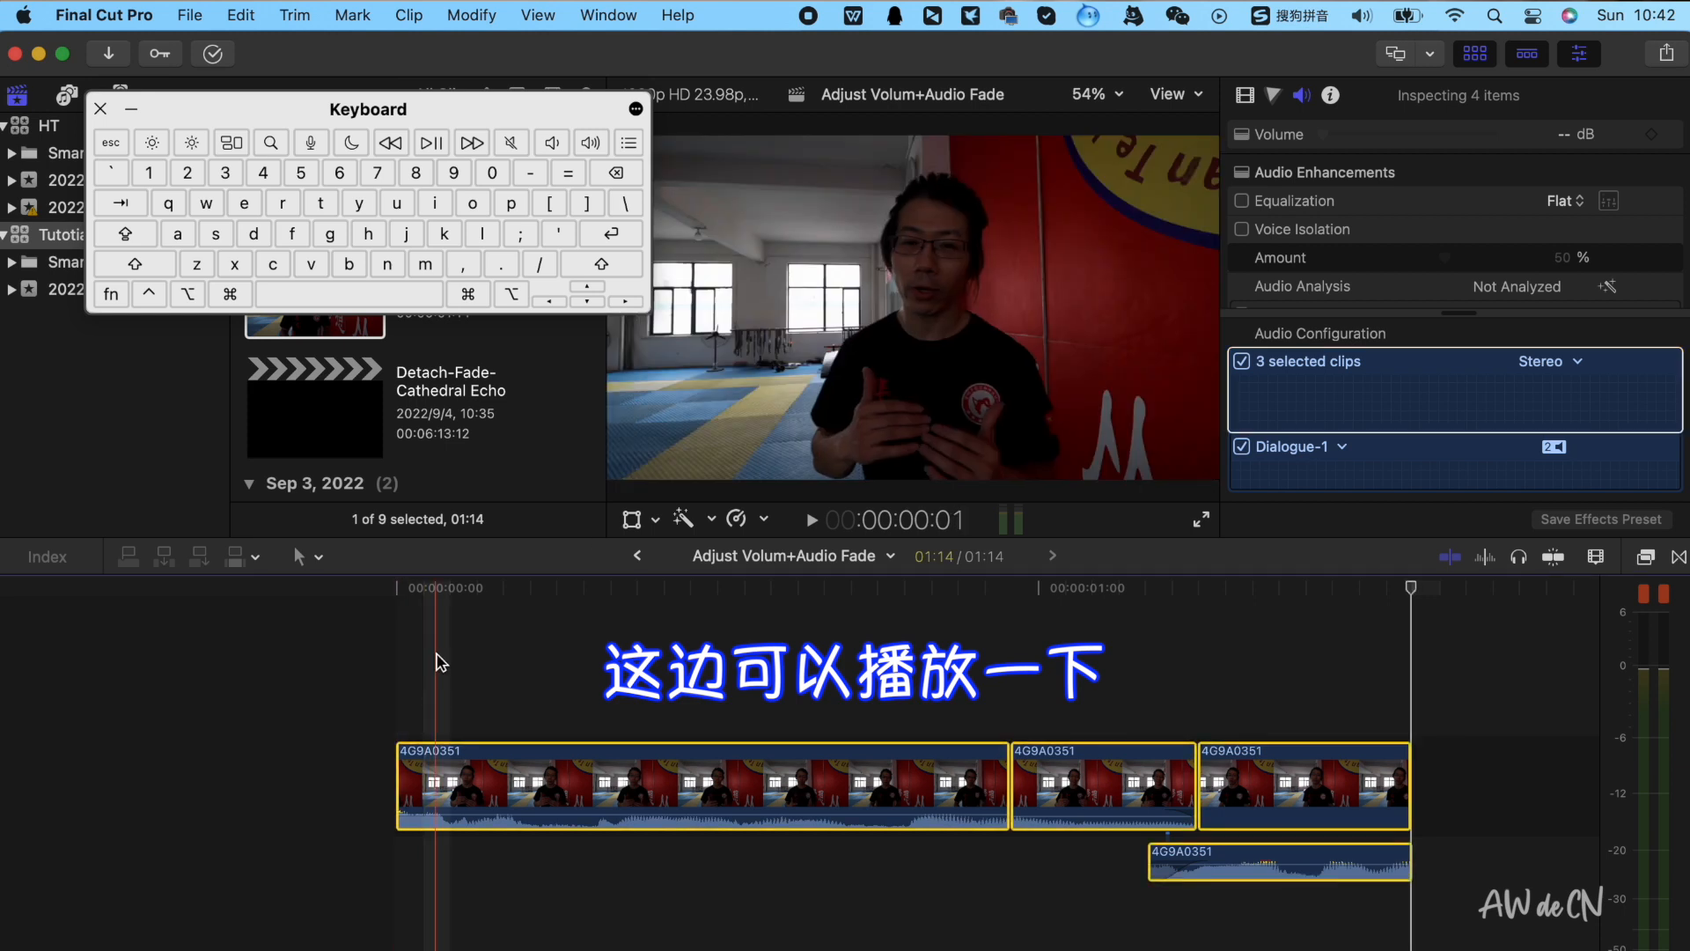
{"action": "key", "text": "space"}
{"action": "key", "text": "space"}
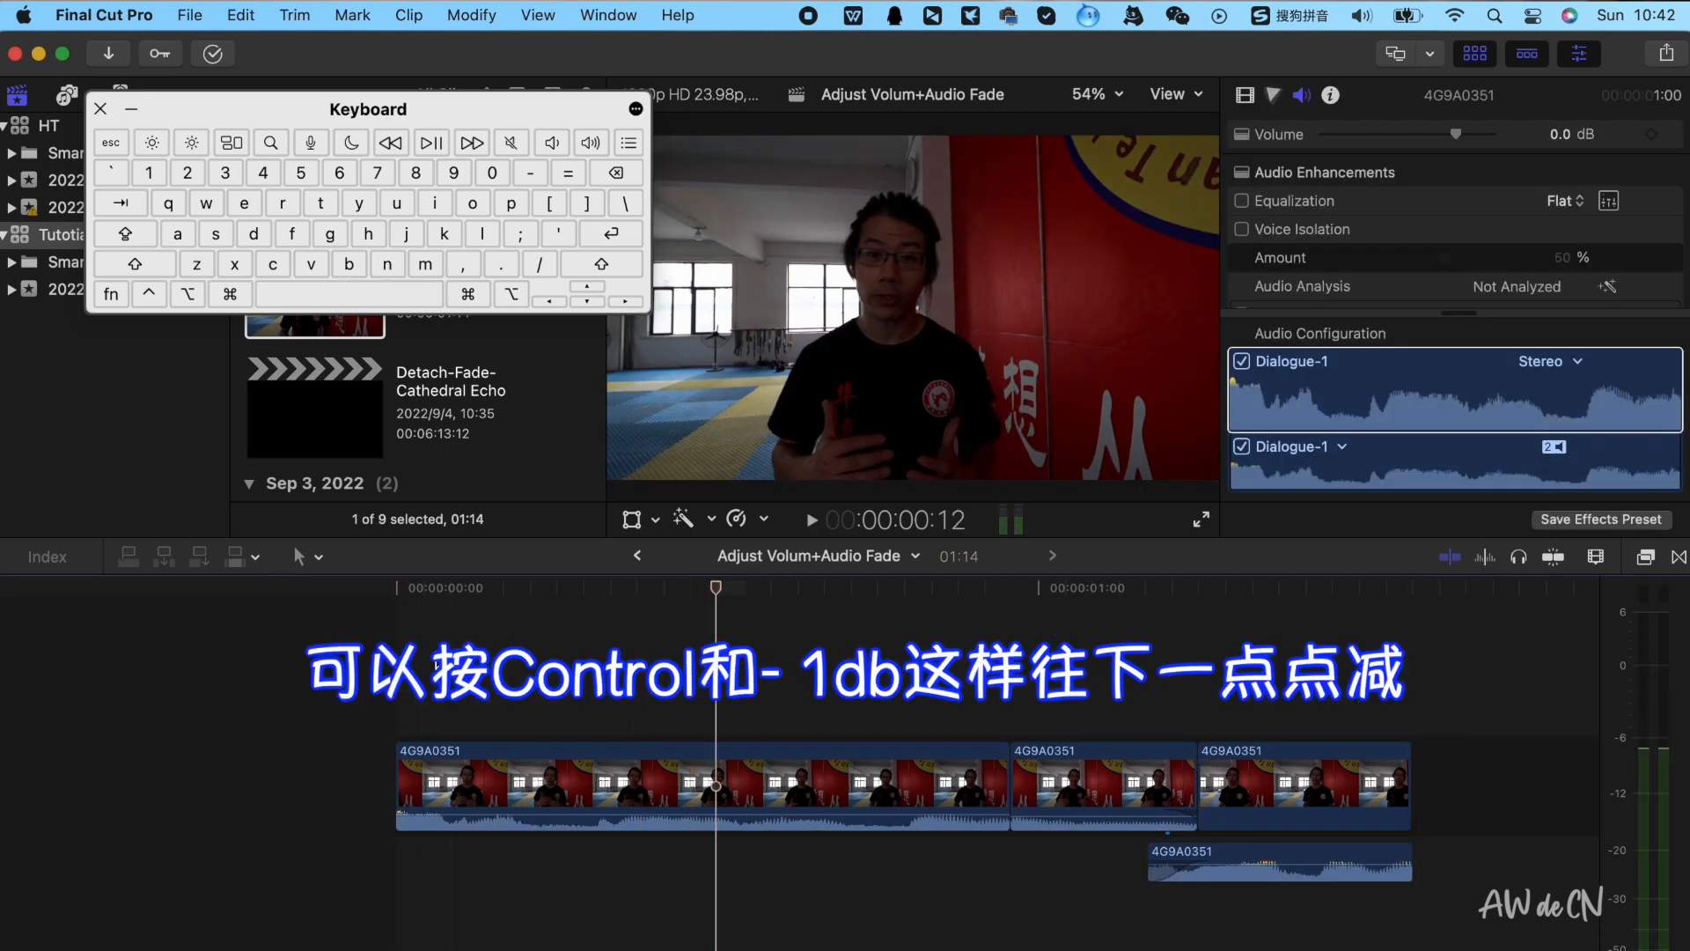
Lower the first clip's volume to -4 dB
{"action": "left_click", "coordinate": [551, 779]}
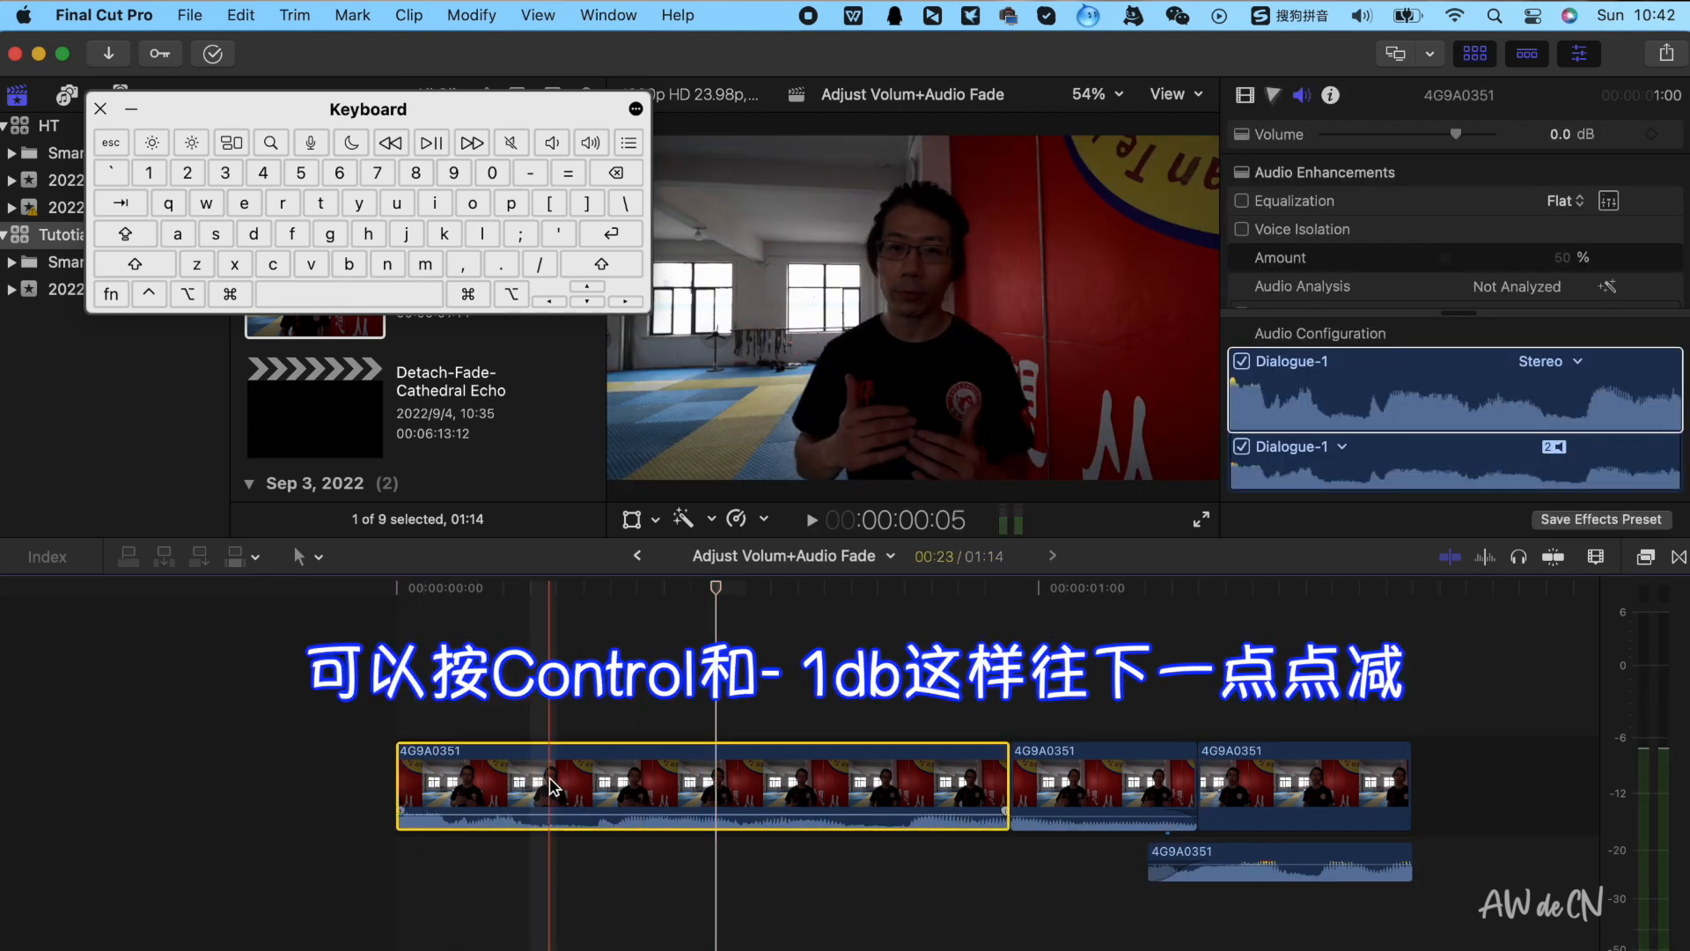
{"action": "key", "text": "ctrl+minus"}
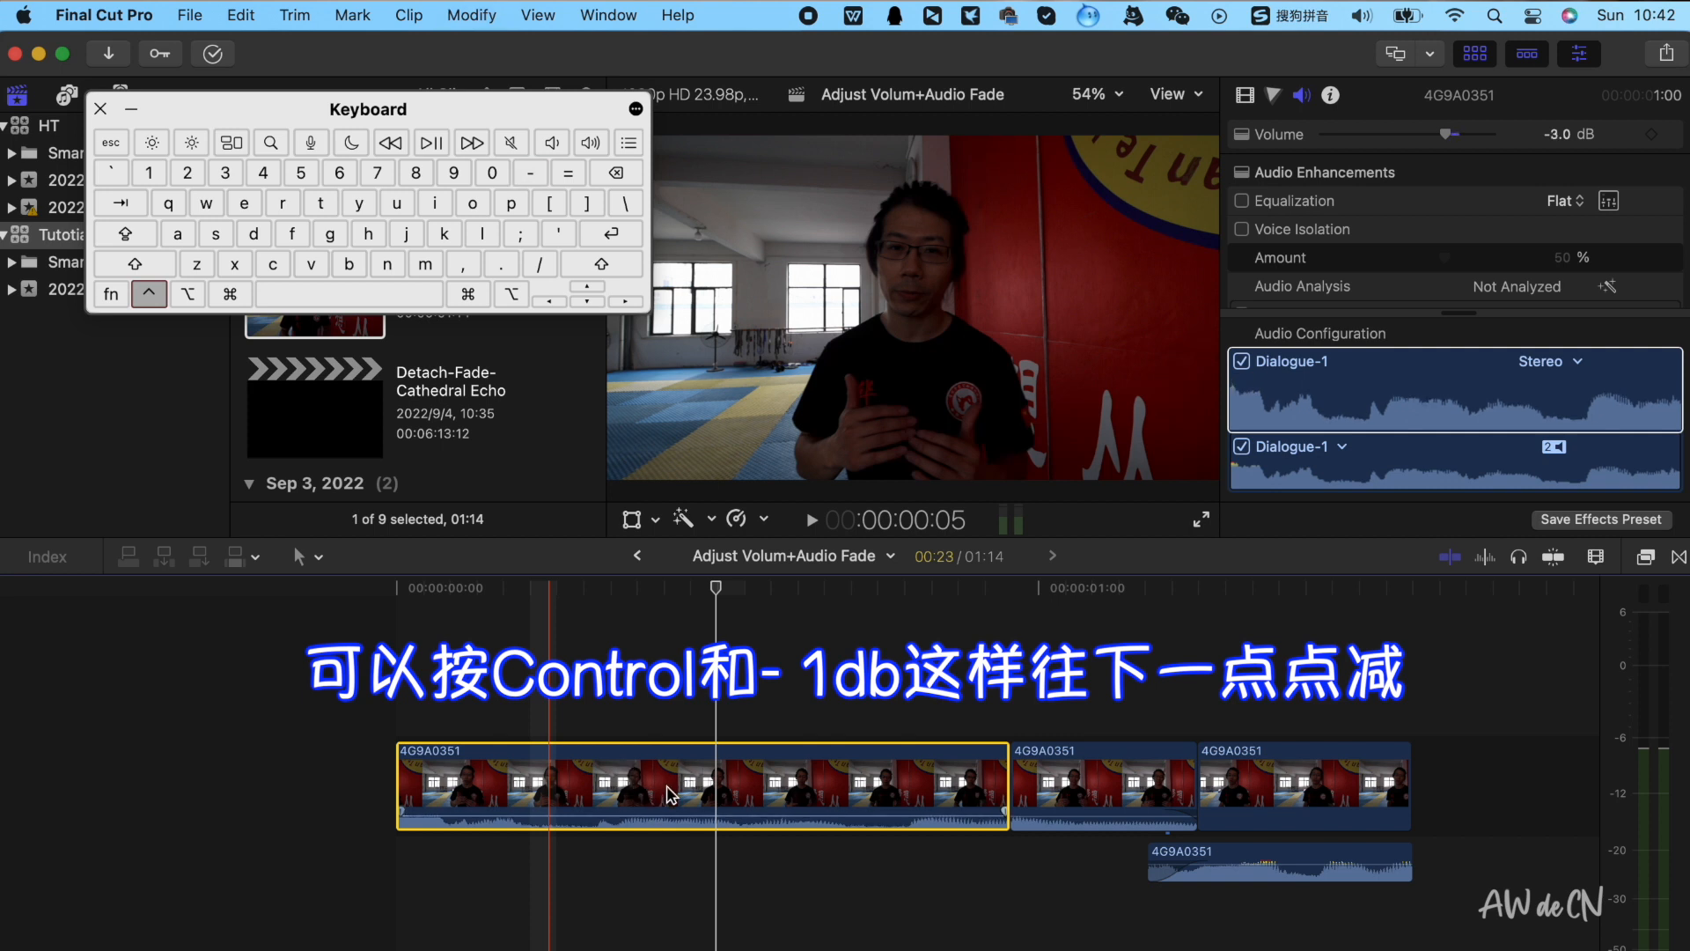
{"action": "key", "text": "ctrl+minus"}
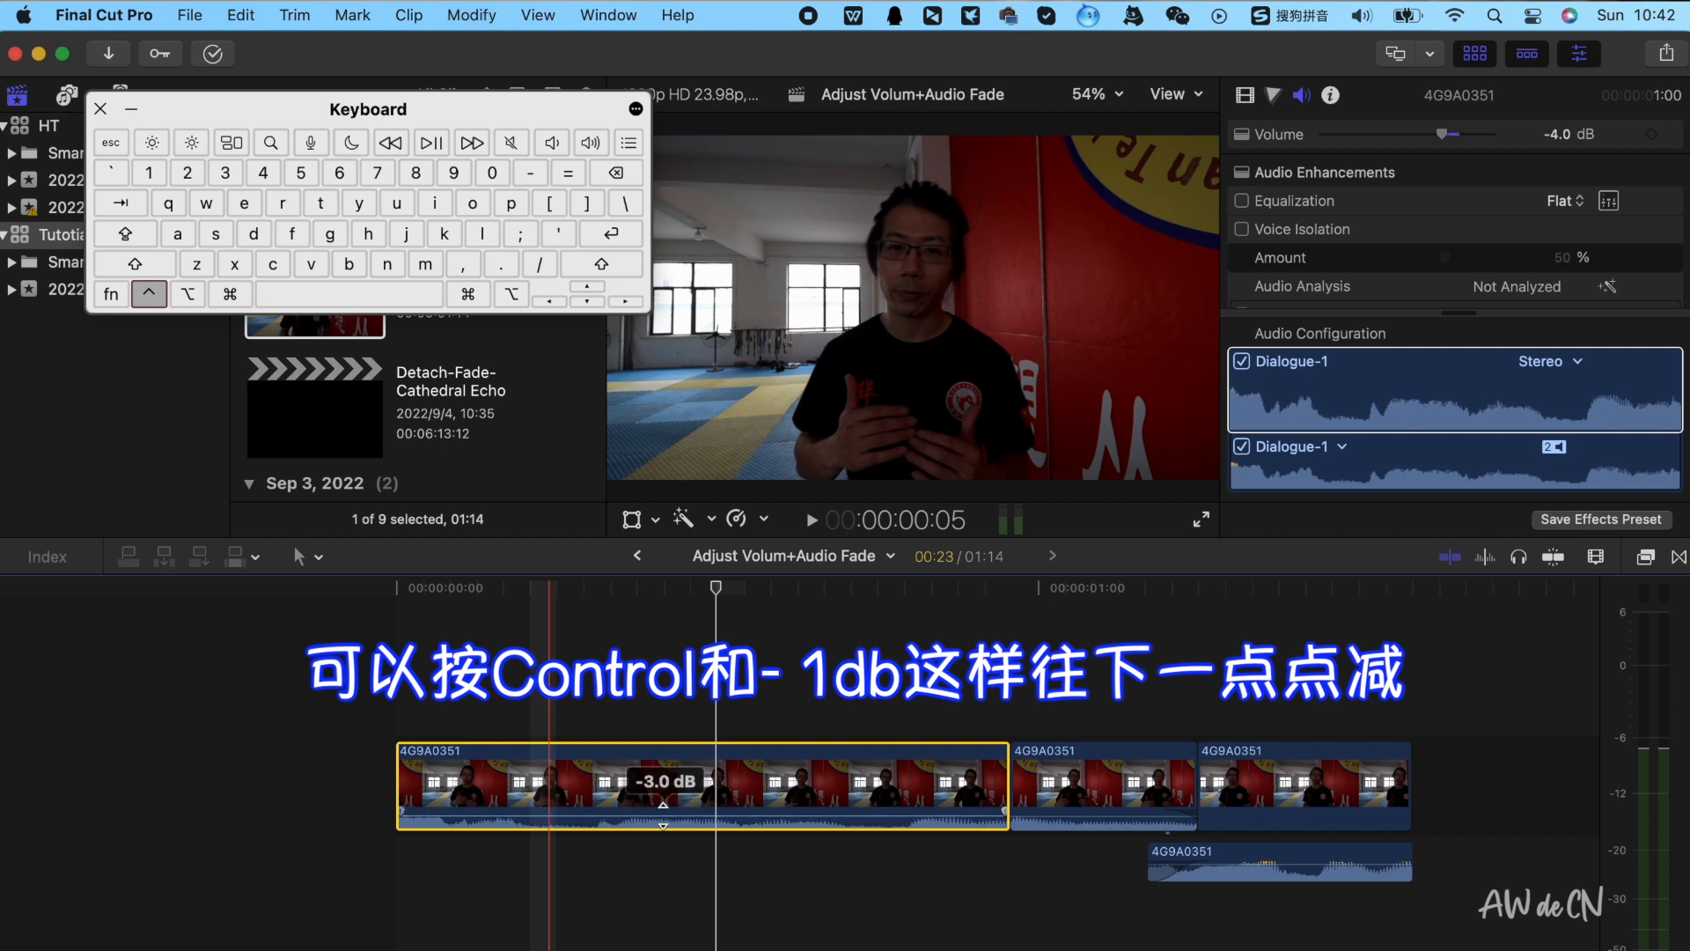
Play back part of the first clip to check its new volume
{"action": "left_click", "coordinate": [623, 696]}
{"action": "key", "text": "space"}
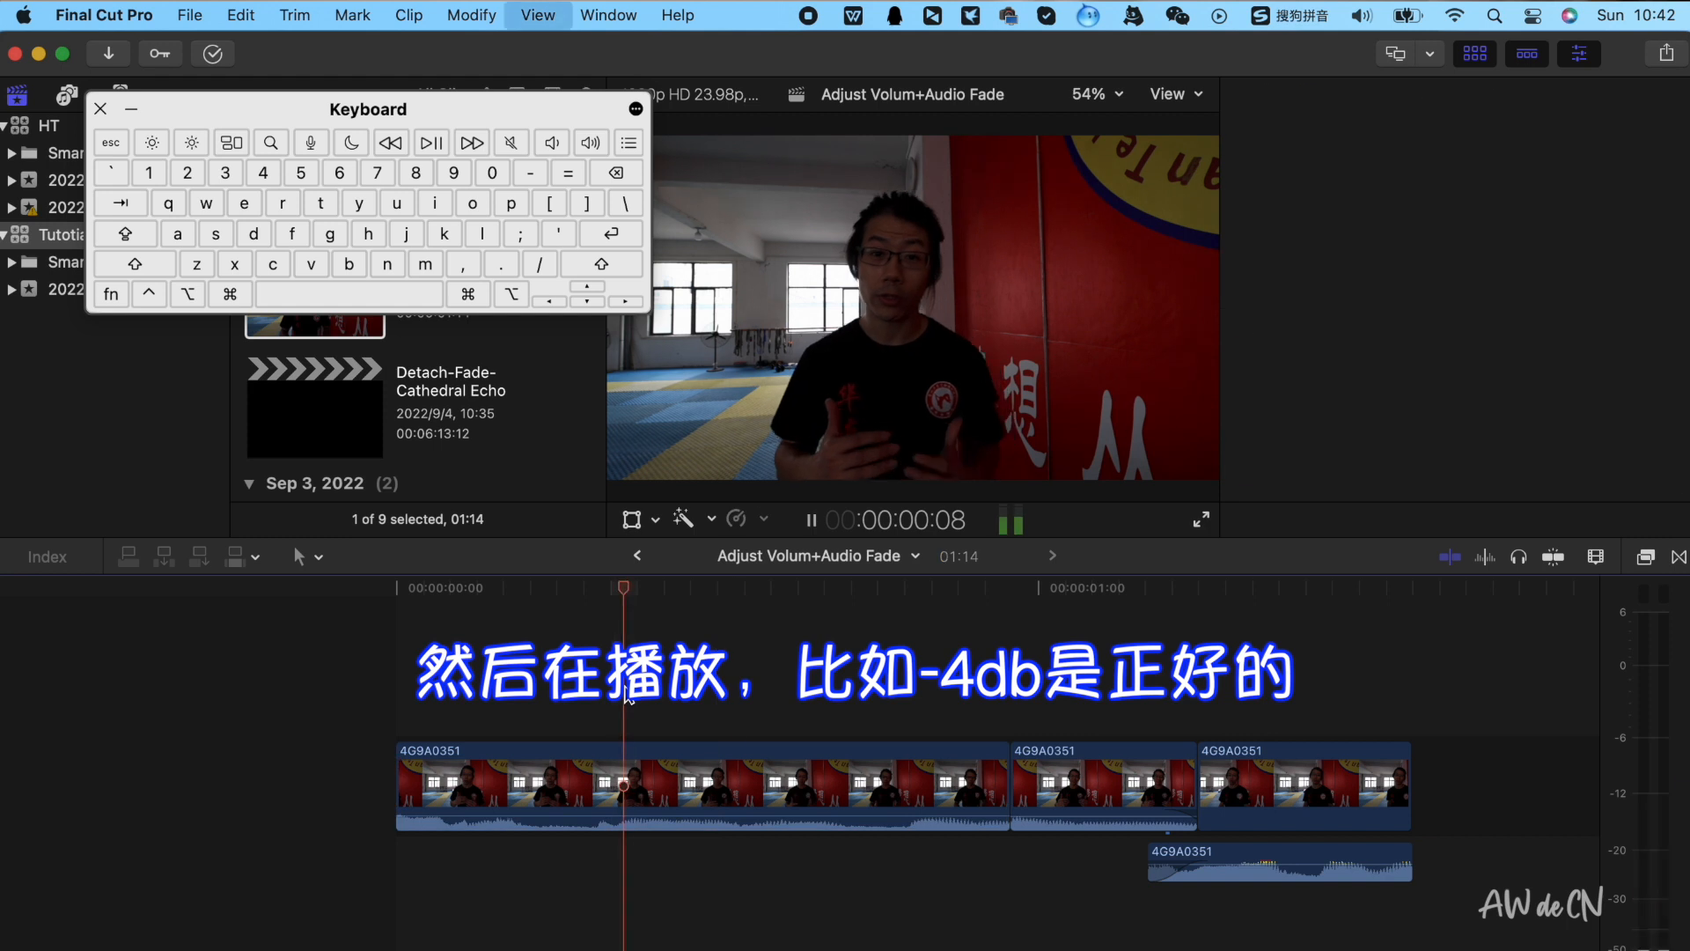
{"action": "key", "text": "space"}
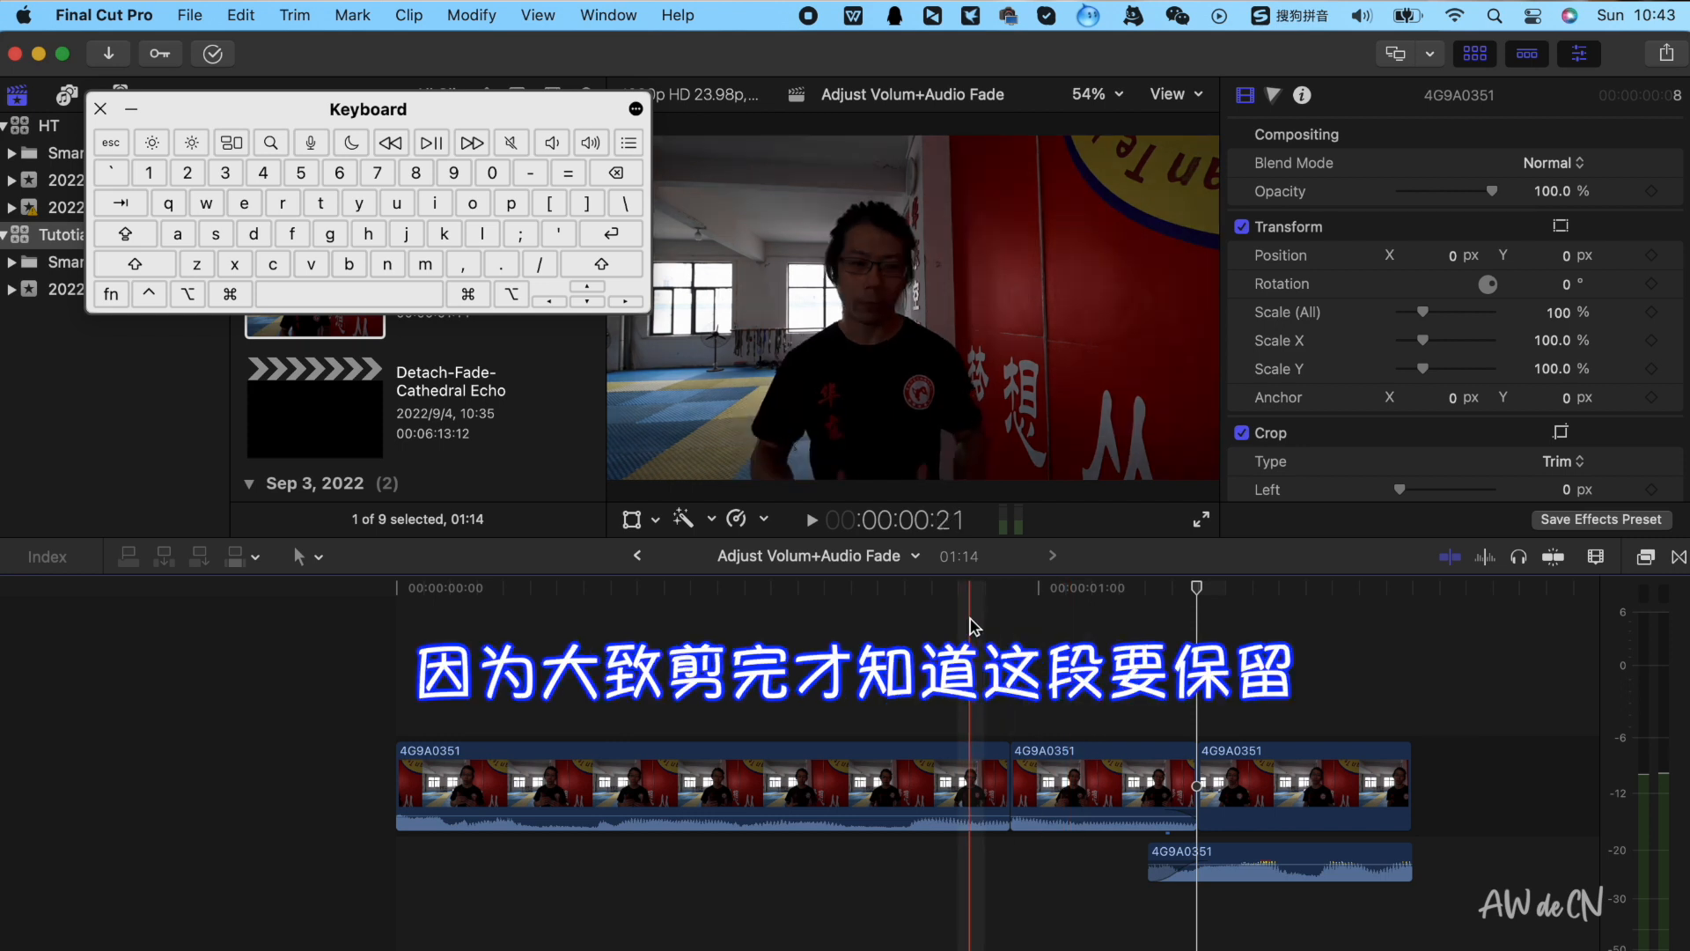
Select the first clip, then marquee-select all timeline clips together before deselecting them
{"action": "left_click", "coordinate": [929, 807]}
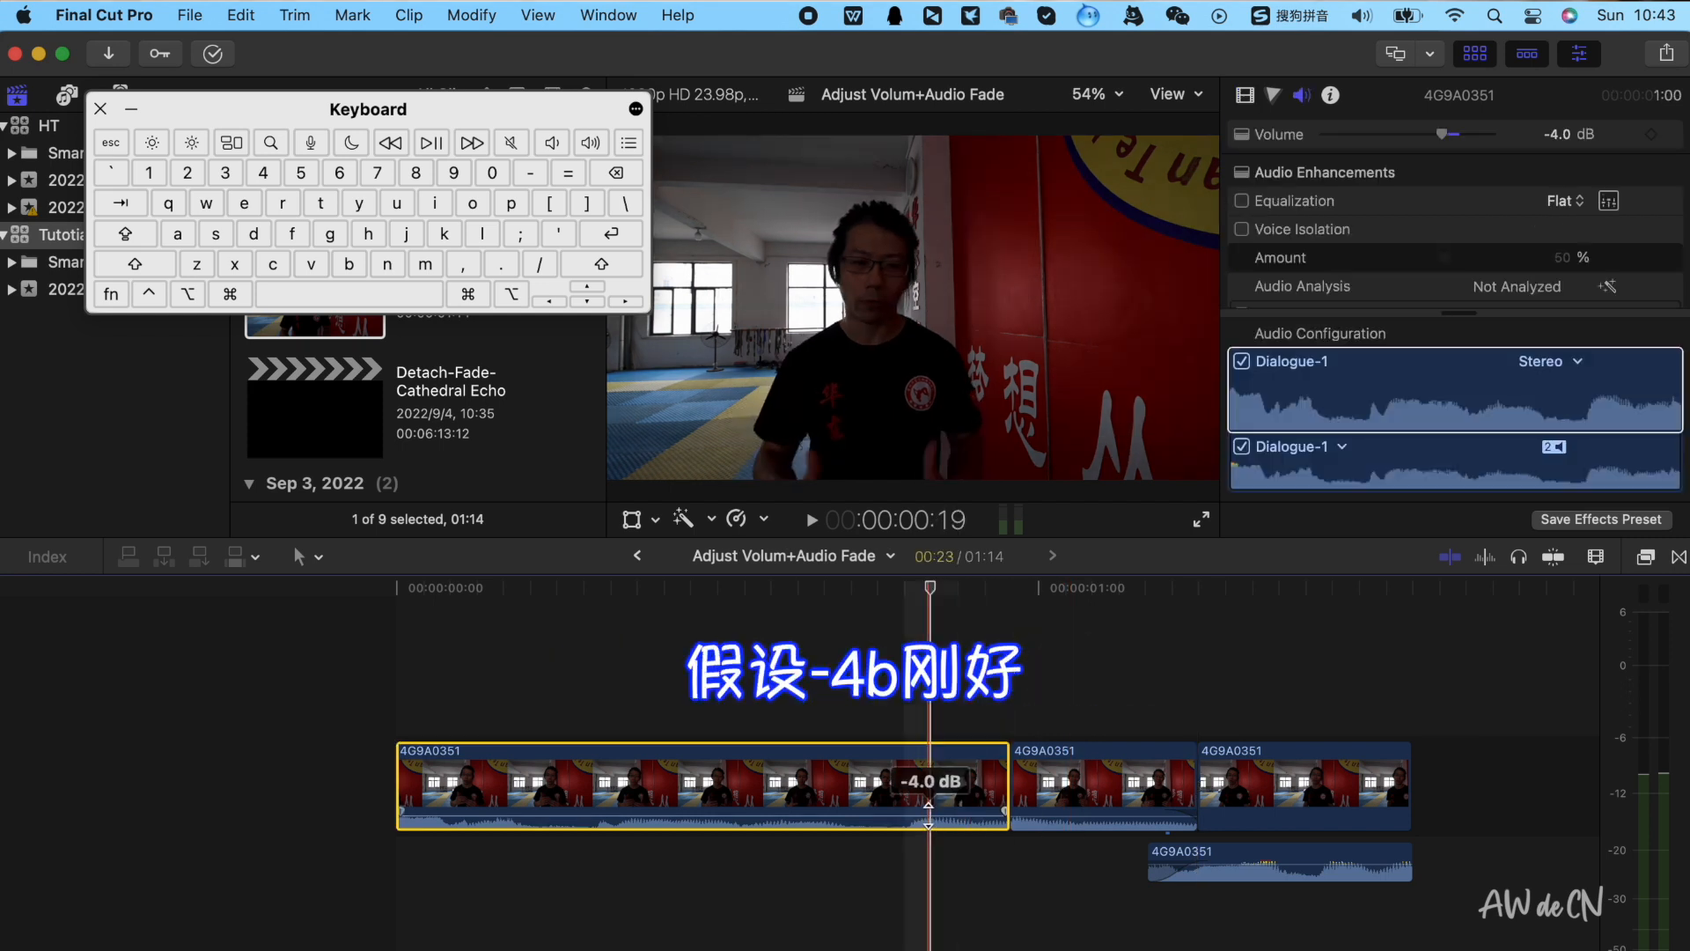
{"action": "left_click_drag", "start_coordinate": [957, 710], "coordinate": [1242, 850]}
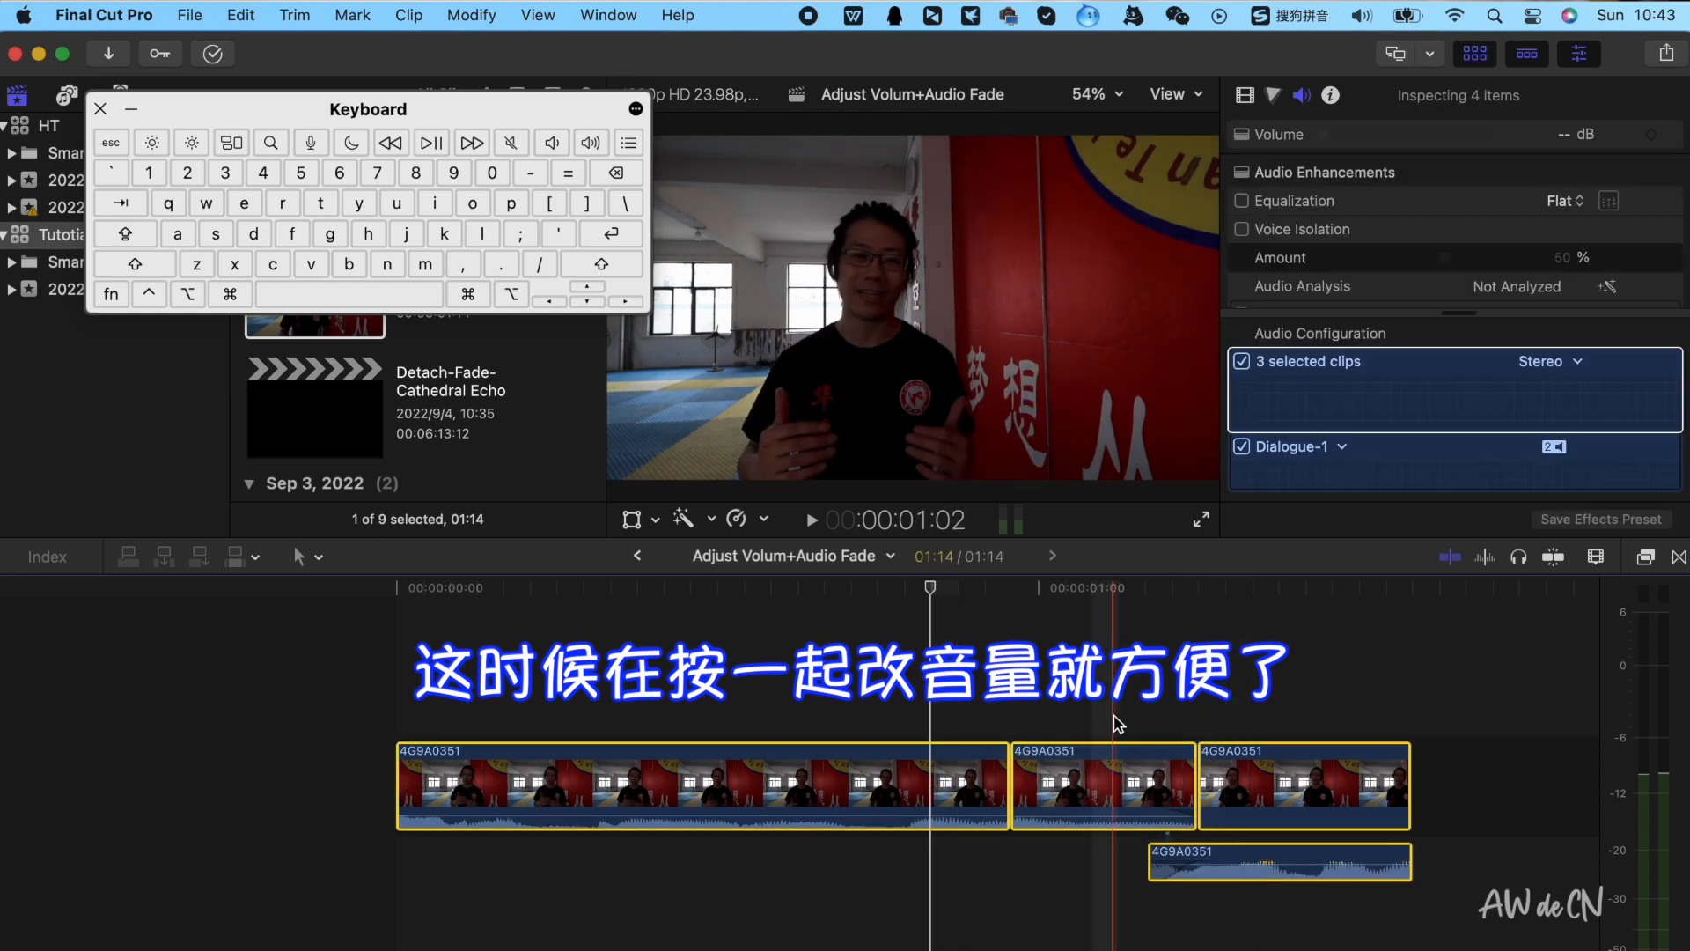
{"action": "left_click", "coordinate": [751, 709]}
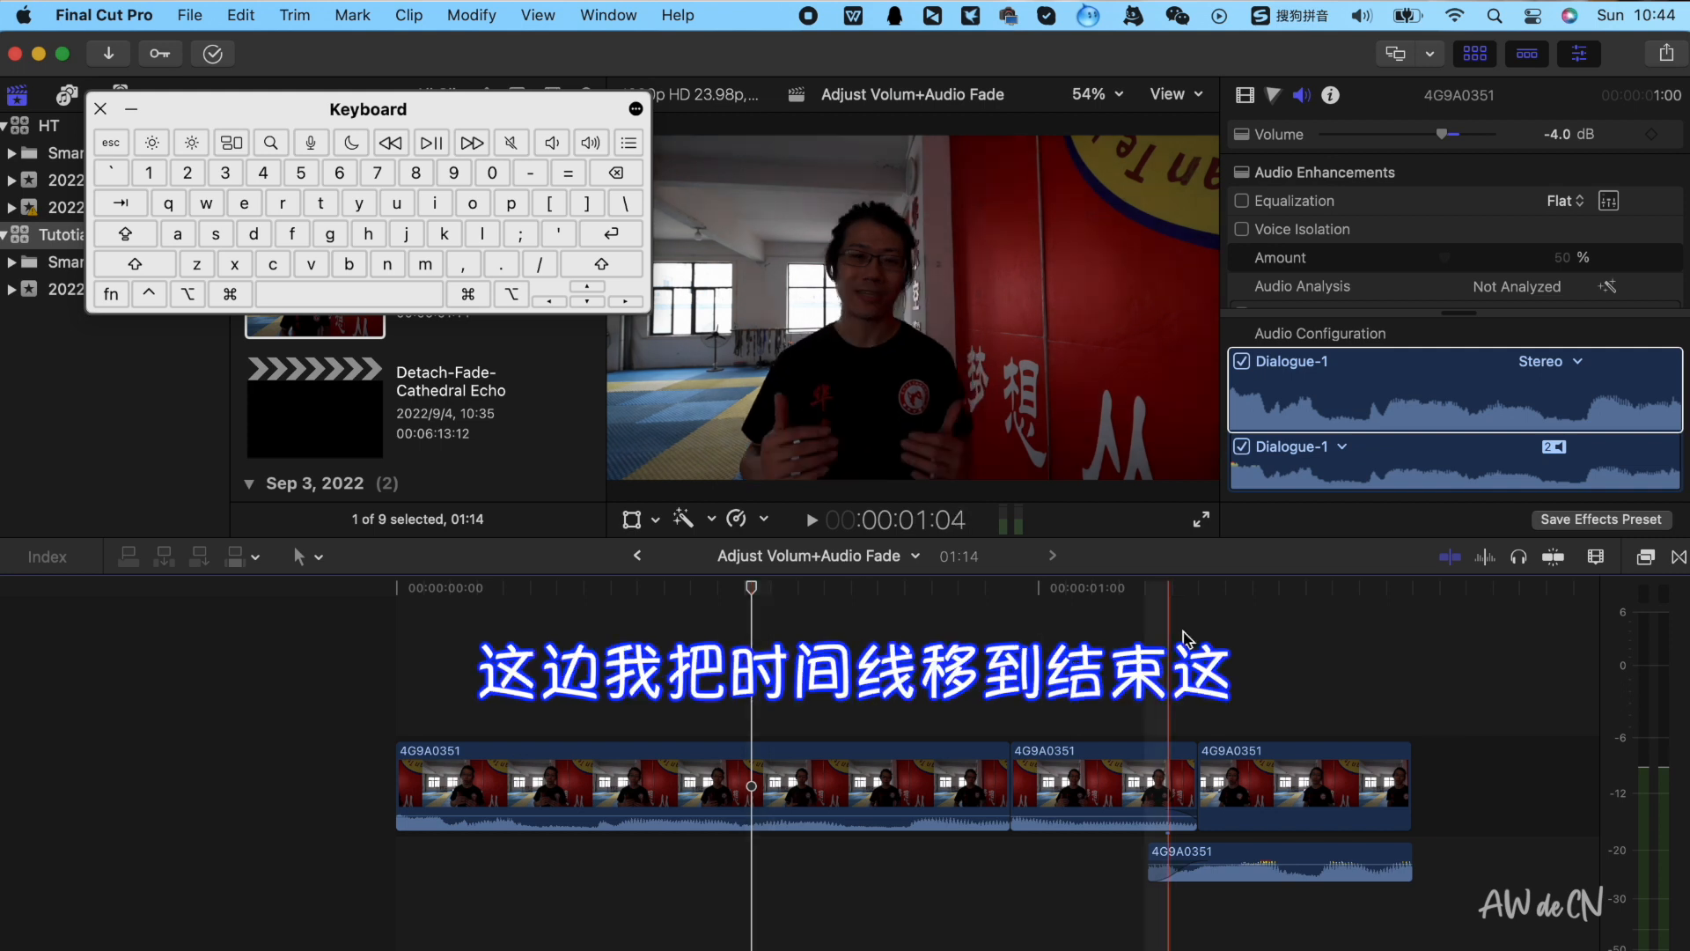
Place the playhead near the end of the timeline and turn on loop playback
{"action": "left_click", "coordinate": [1343, 641]}
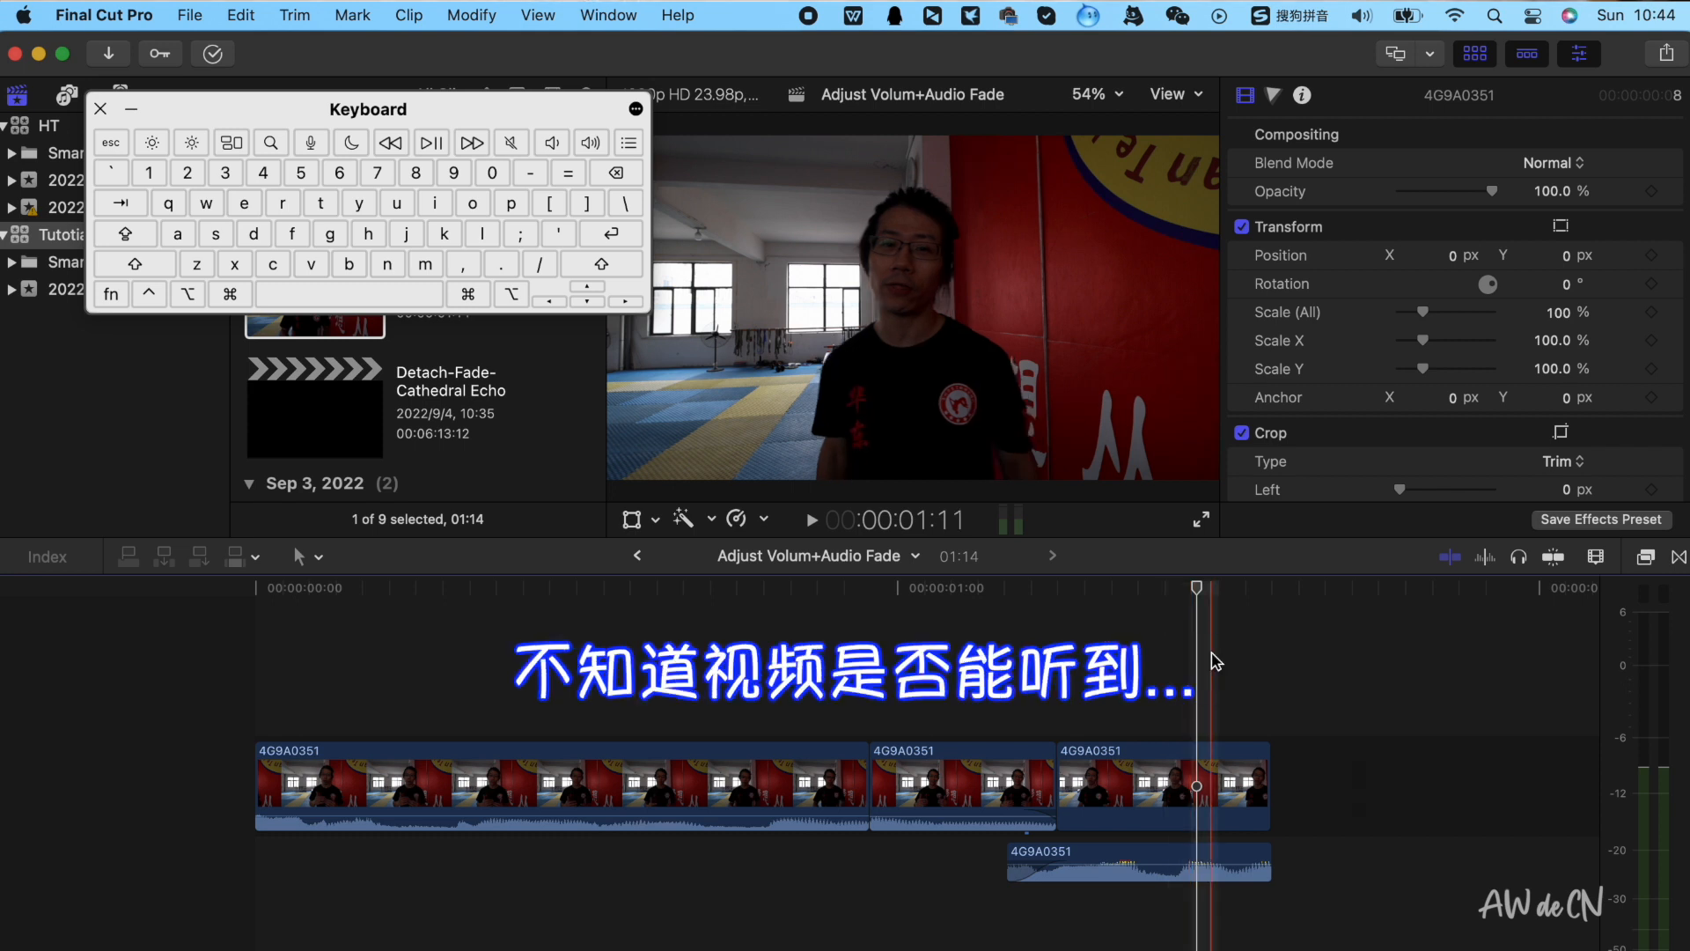
{"action": "left_click", "coordinate": [1232, 616]}
{"action": "key", "text": "space"}
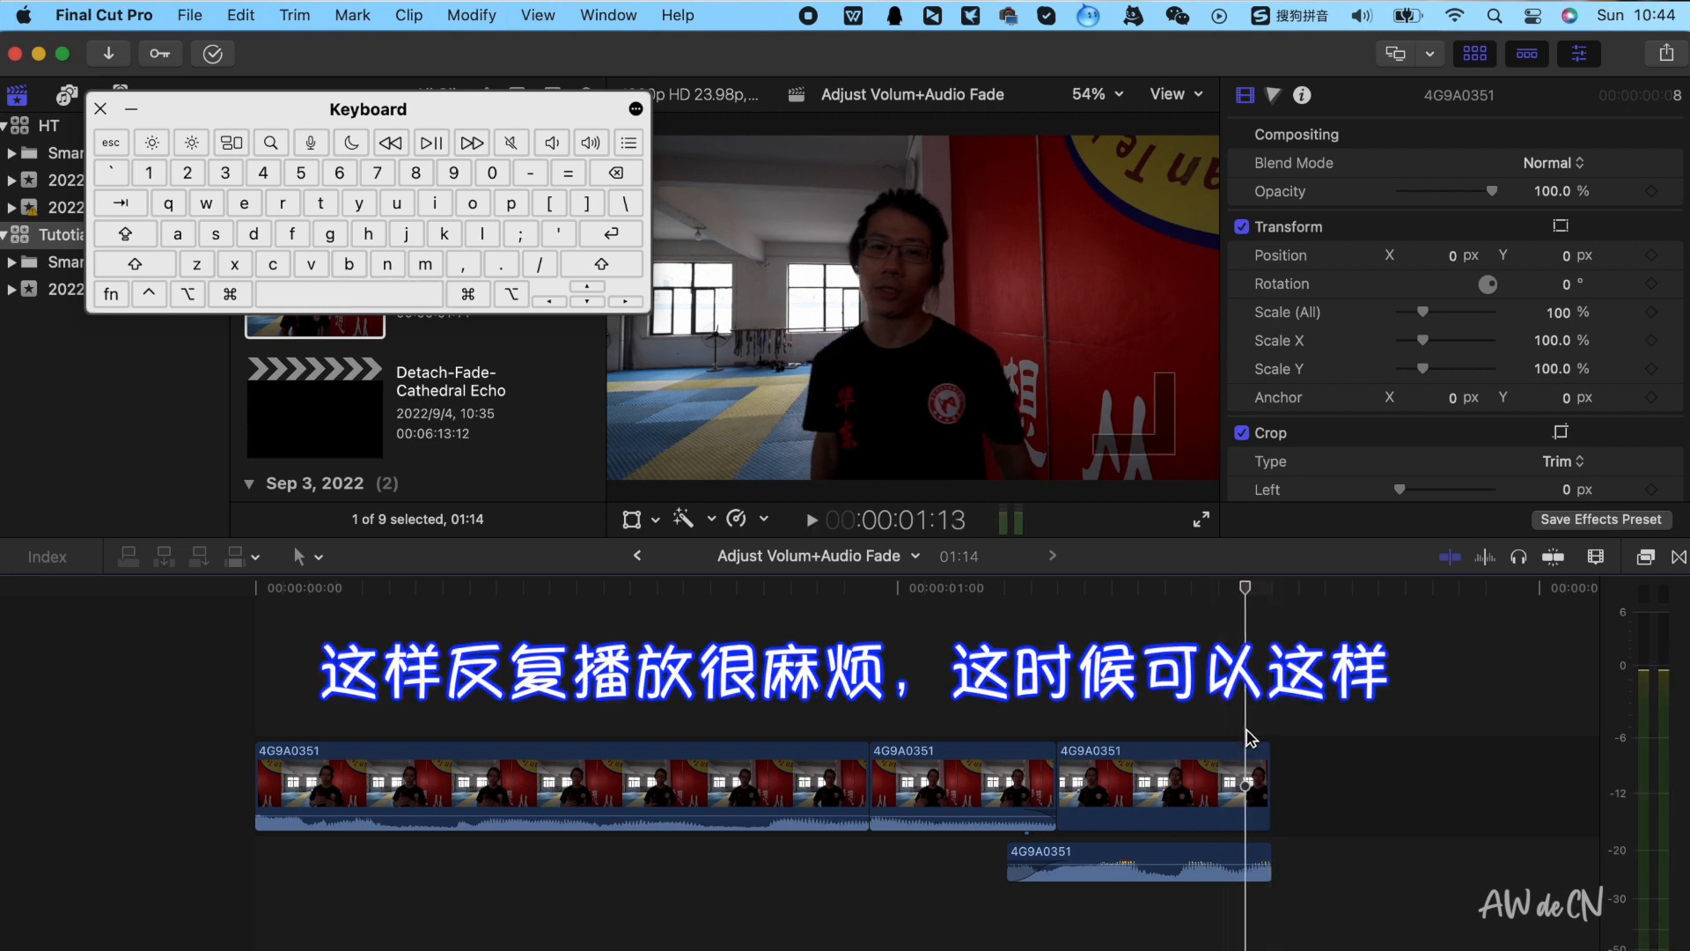
{"action": "left_click", "coordinate": [1252, 786]}
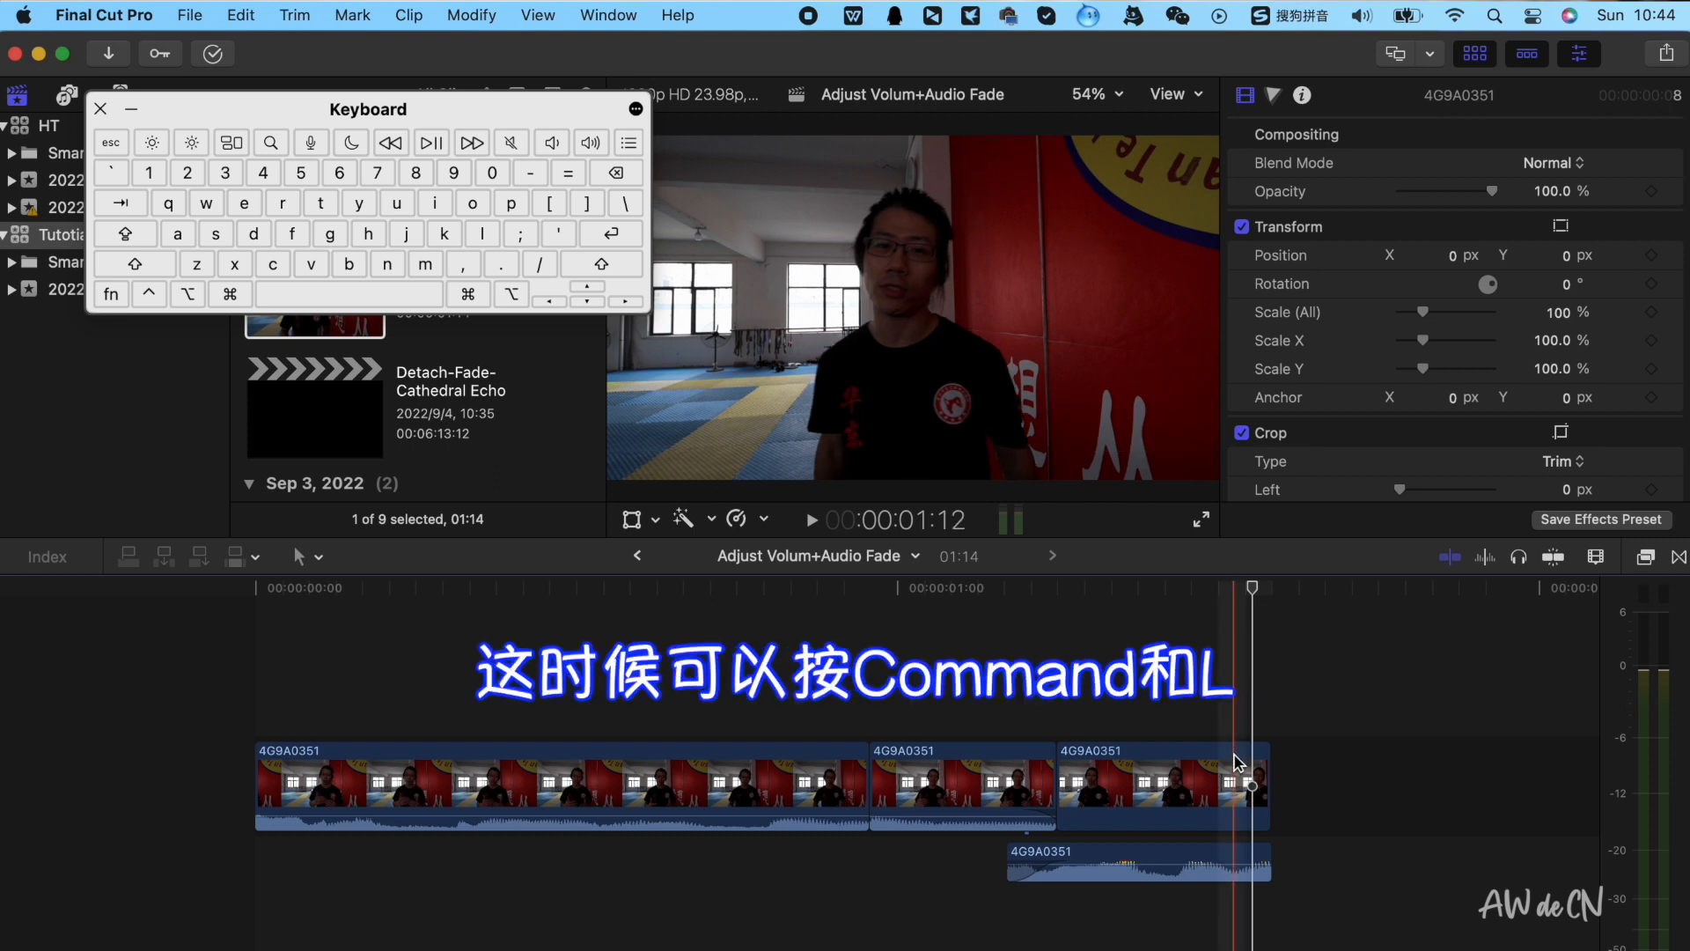
{"action": "key", "text": "super+l"}
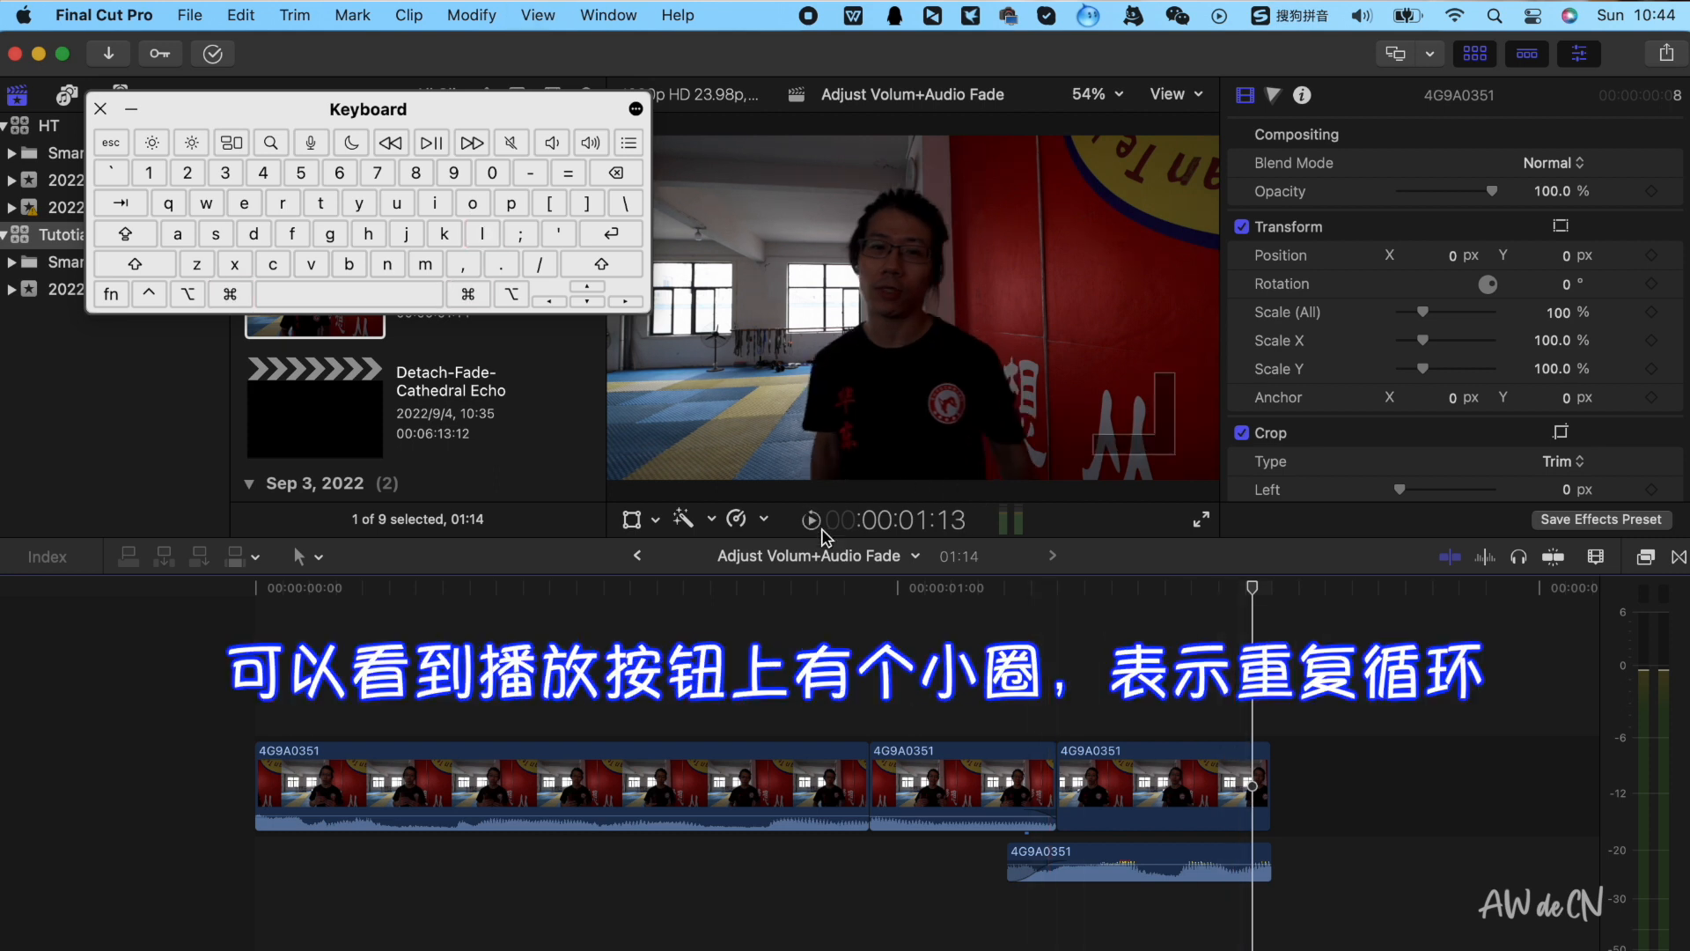
Select the last clip and play around its end with looped playback to hear the noise
{"action": "key", "text": "super"}
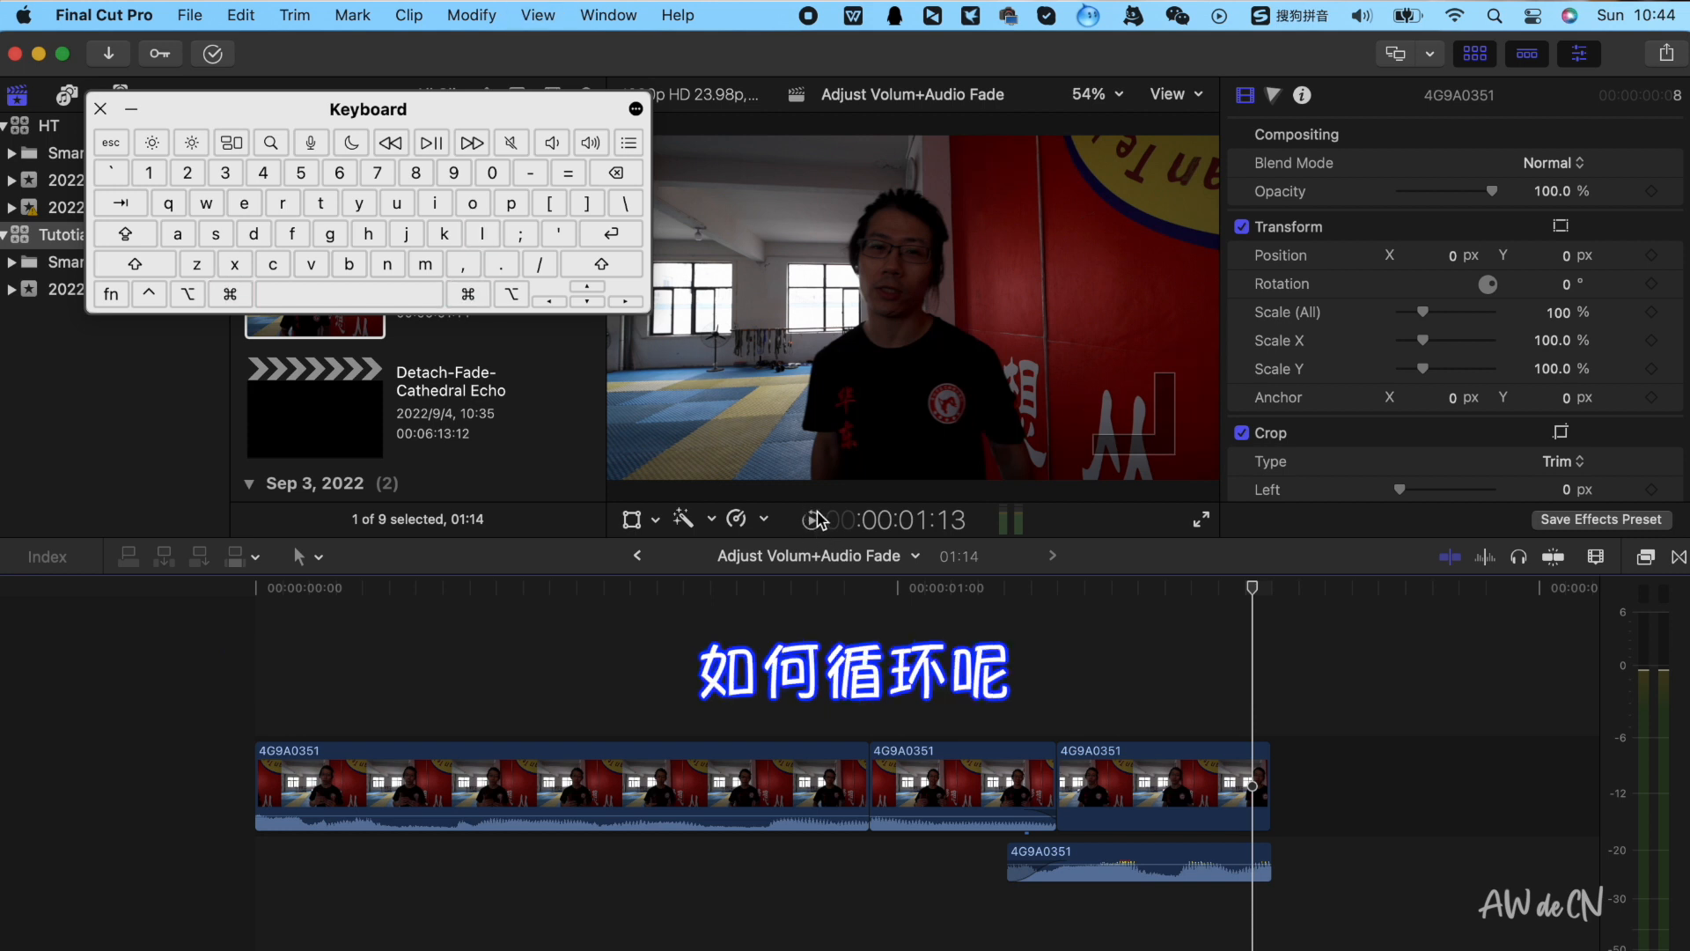
{"action": "left_click", "coordinate": [1233, 667]}
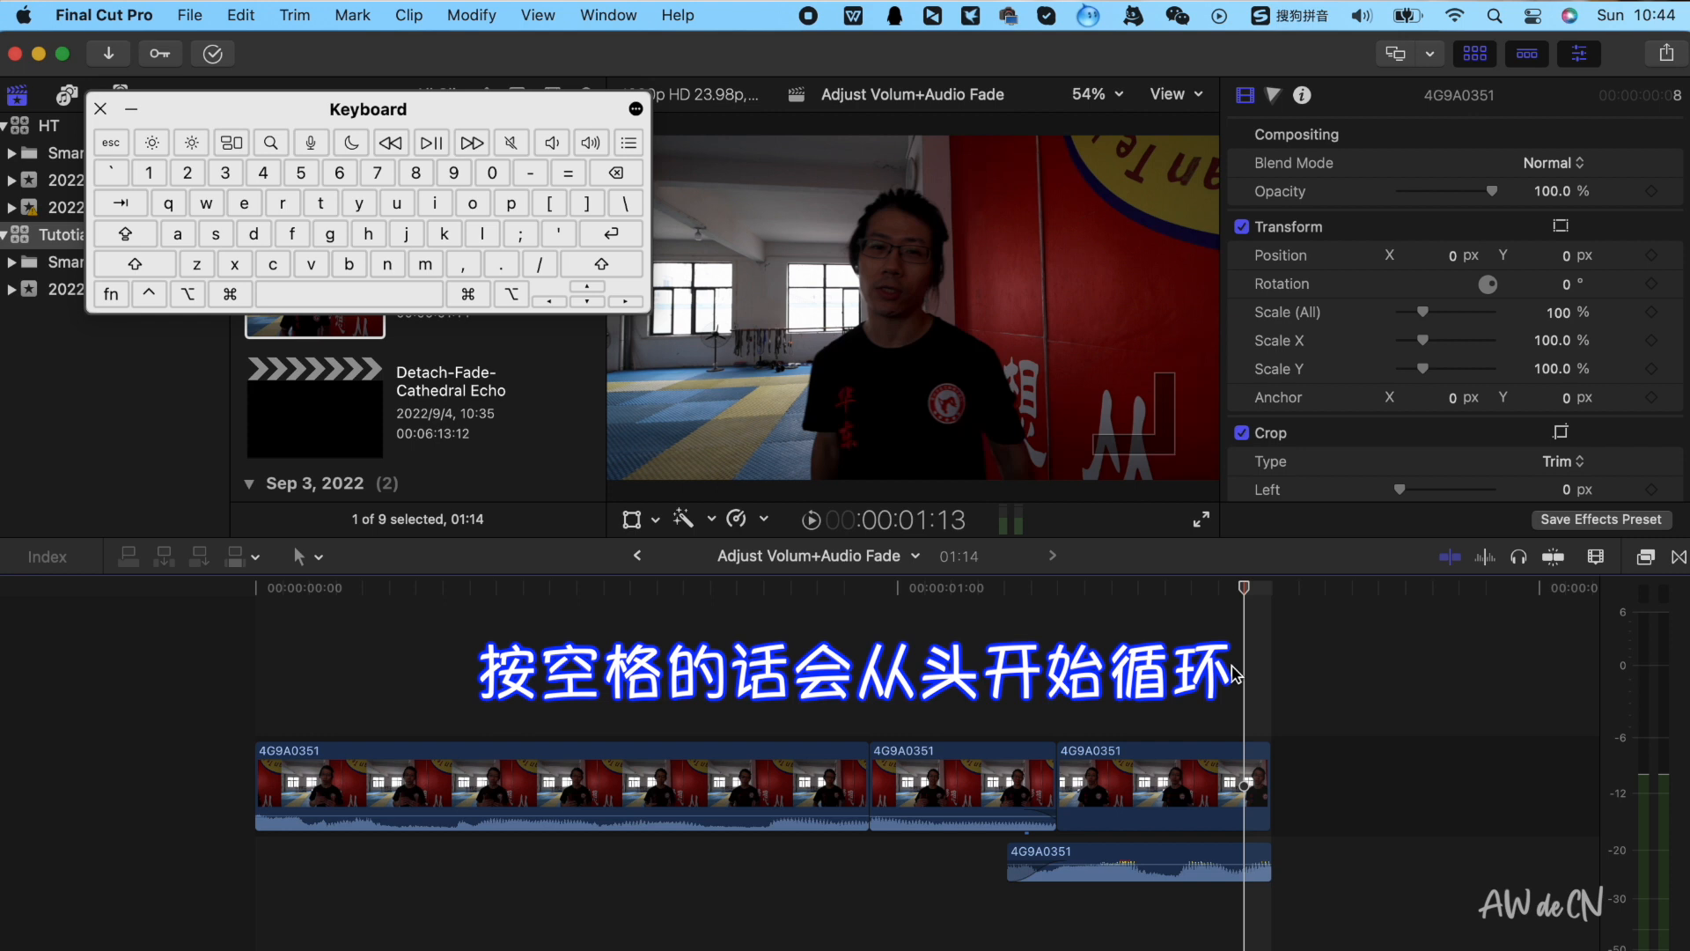
{"action": "key", "text": "space"}
{"action": "left_click", "coordinate": [1232, 670]}
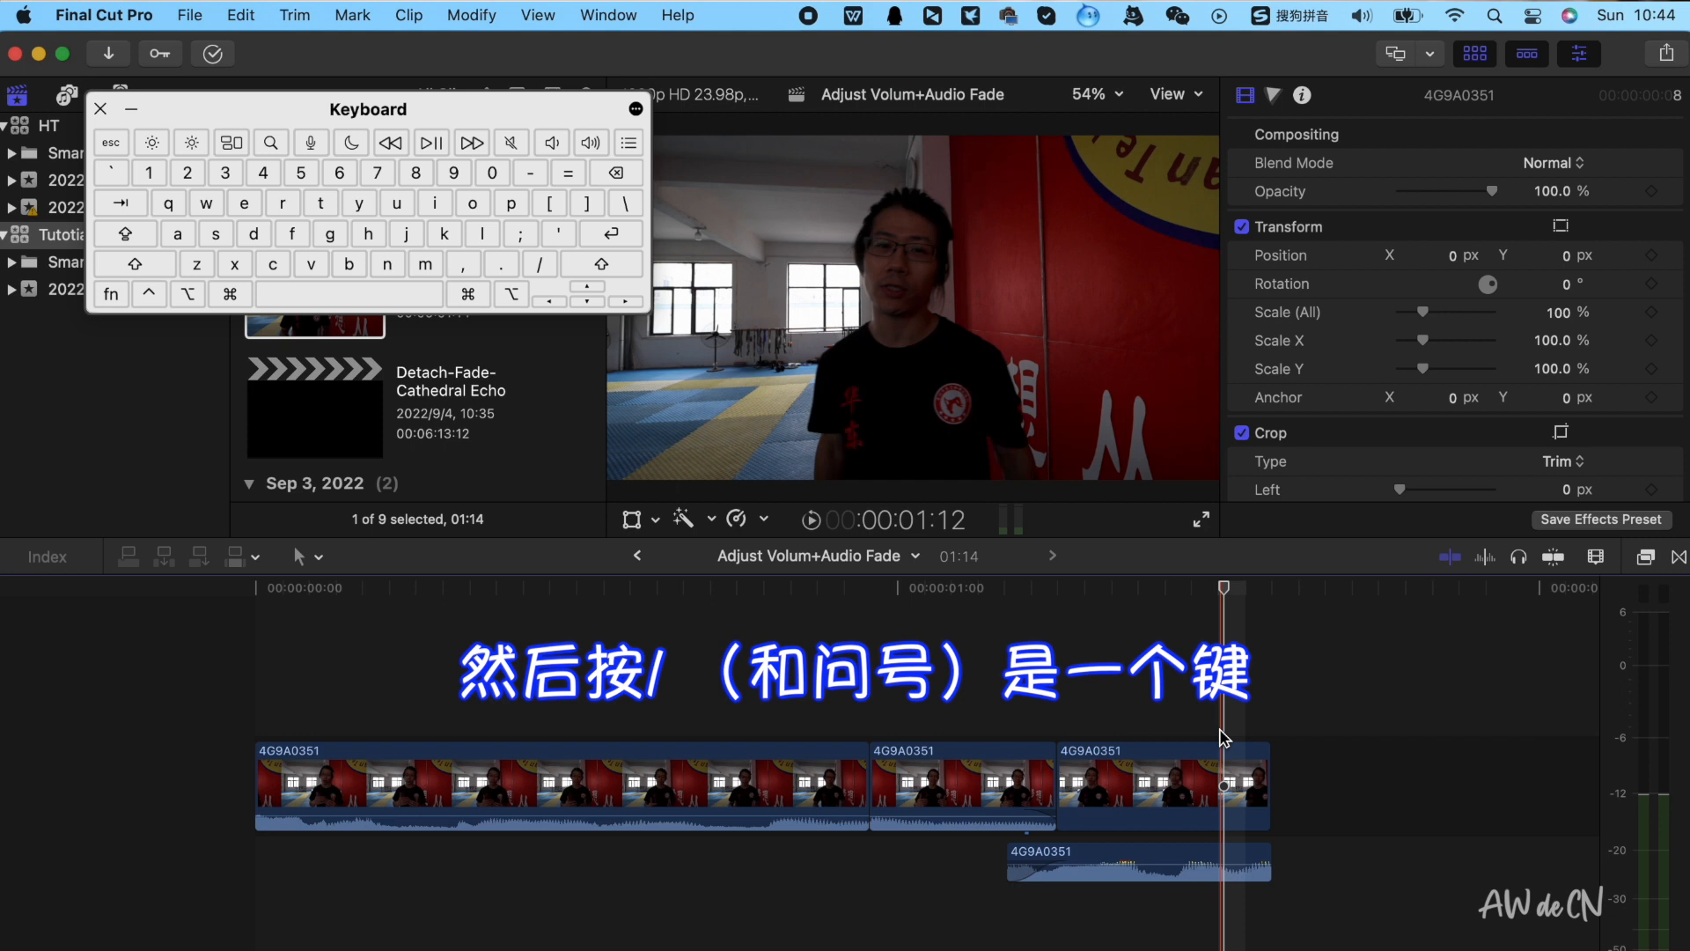
{"action": "key", "text": "slash"}
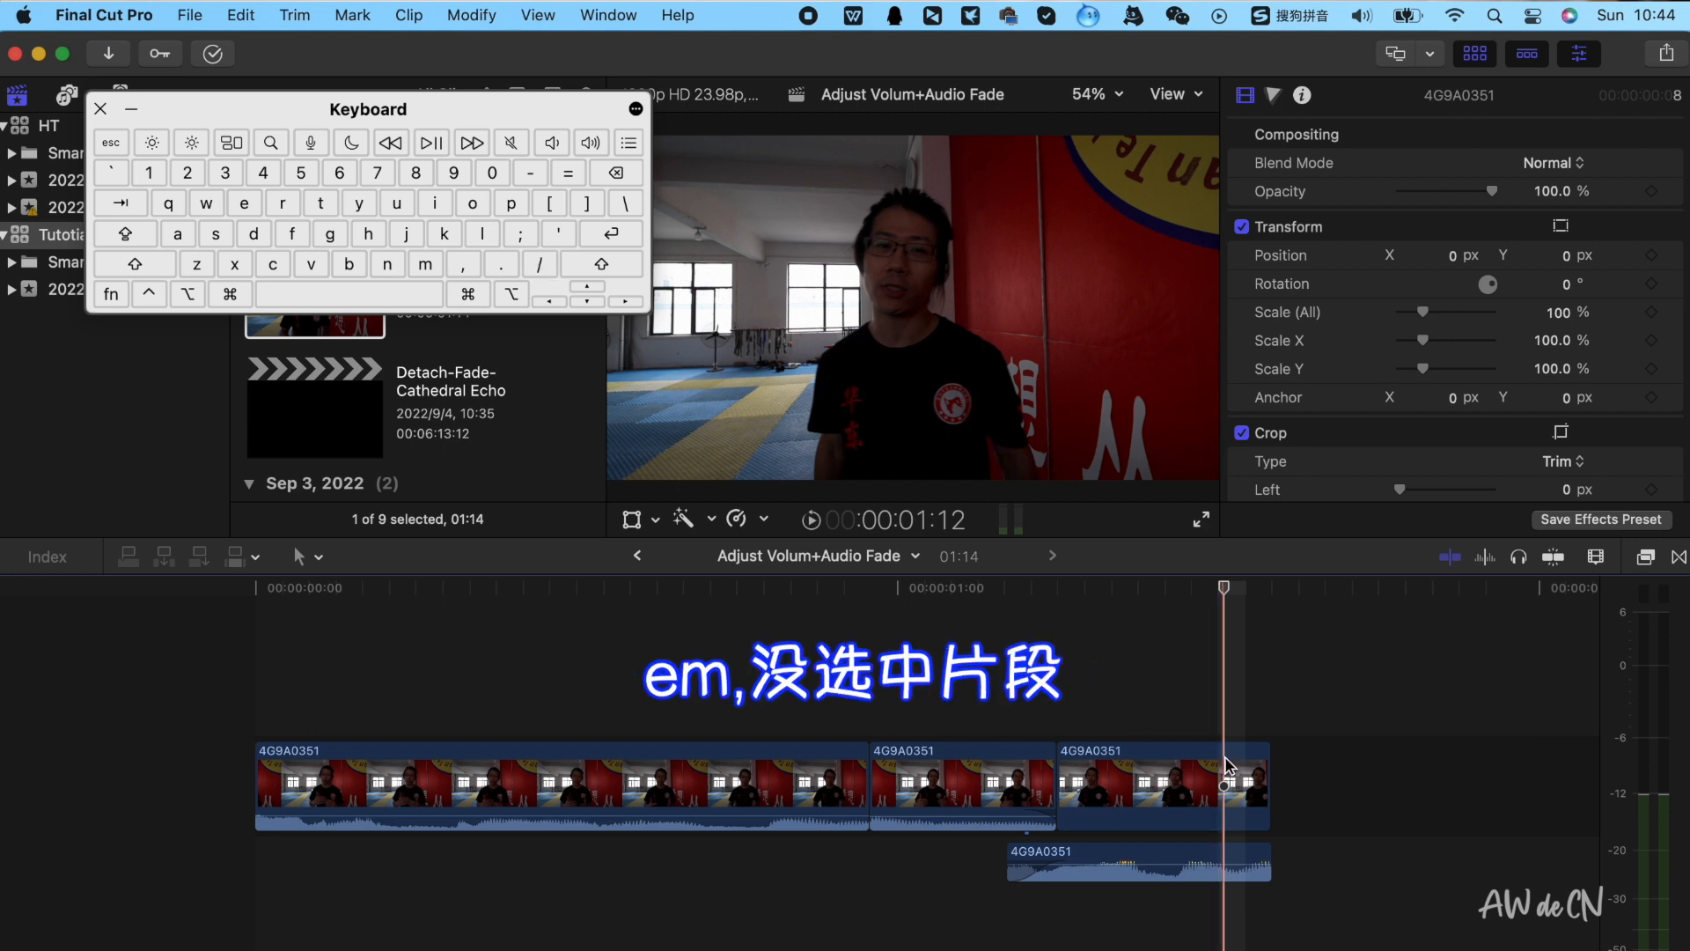
{"action": "left_click", "coordinate": [1230, 764]}
{"action": "key", "text": "slash"}
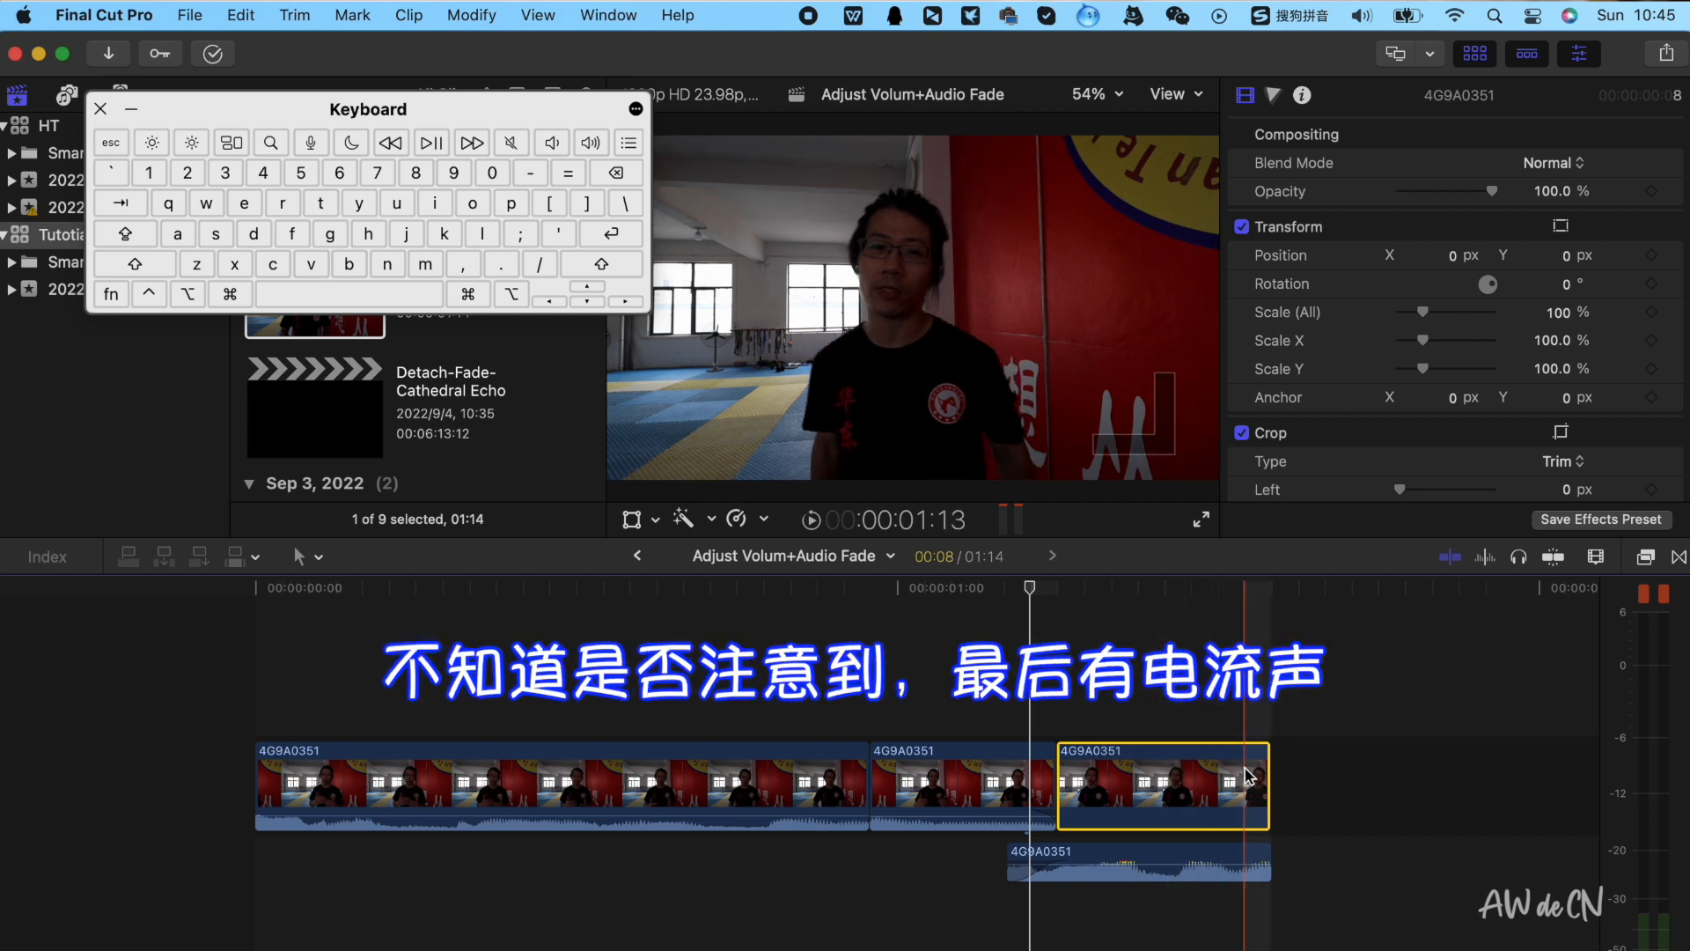
Zoom in on the last clip's end, play the cut backwards and forwards, then zoom out
{"action": "key", "text": "super+equal"}
{"action": "key", "text": "super+equal"}
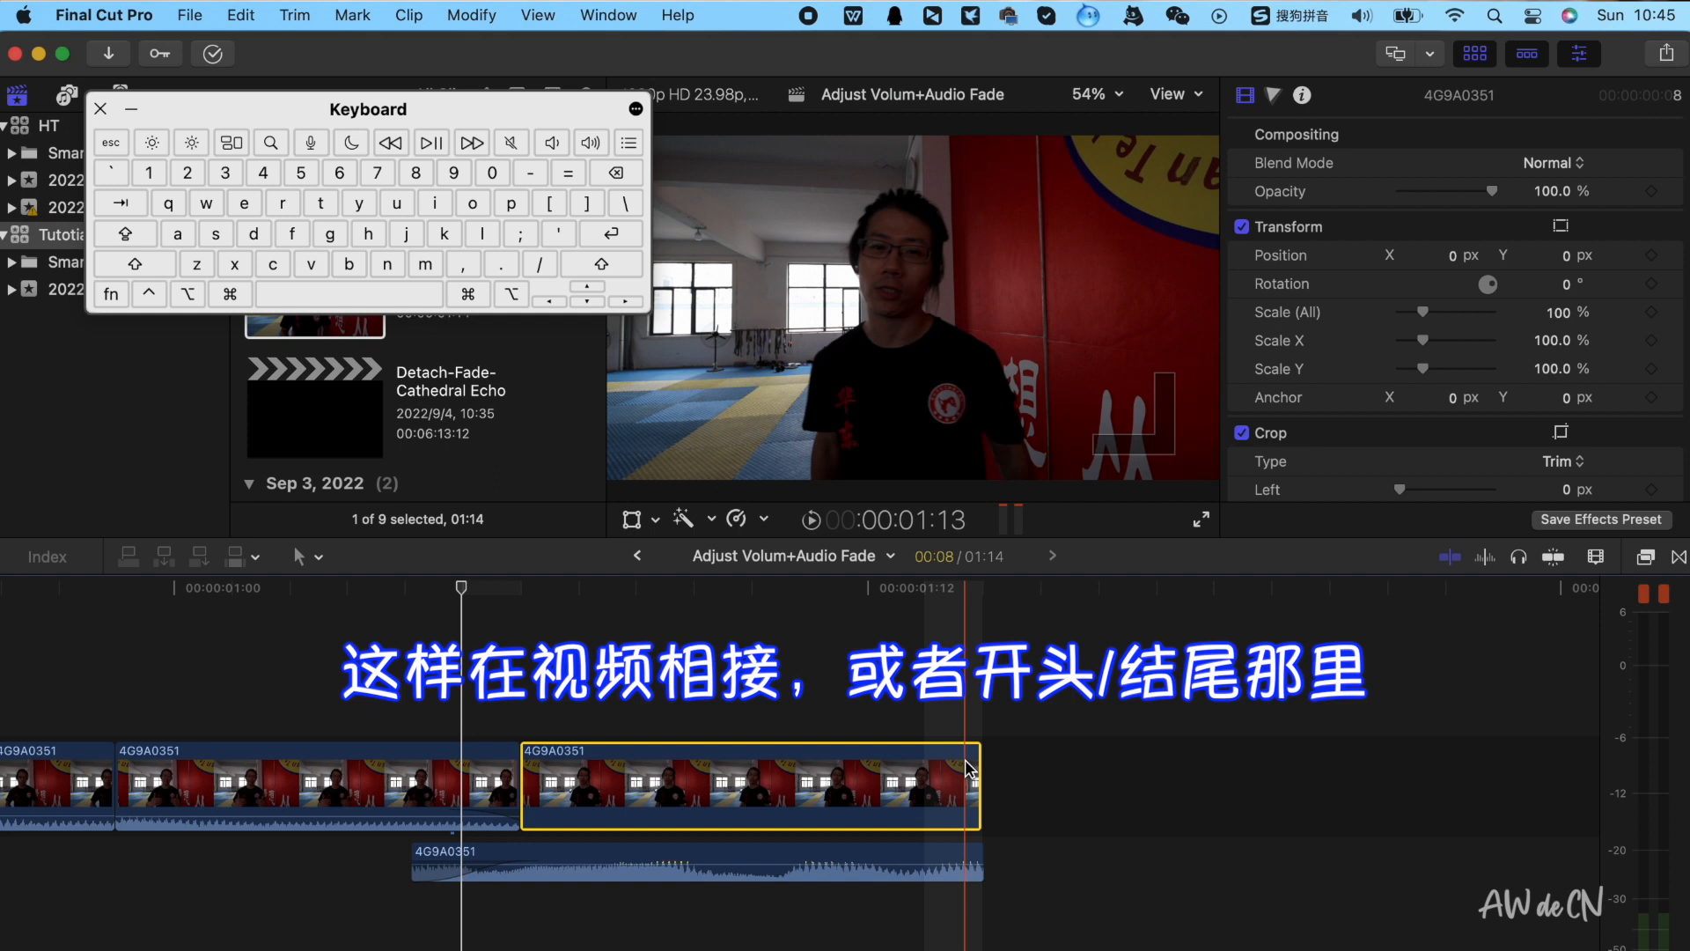
{"action": "left_click", "coordinate": [957, 712]}
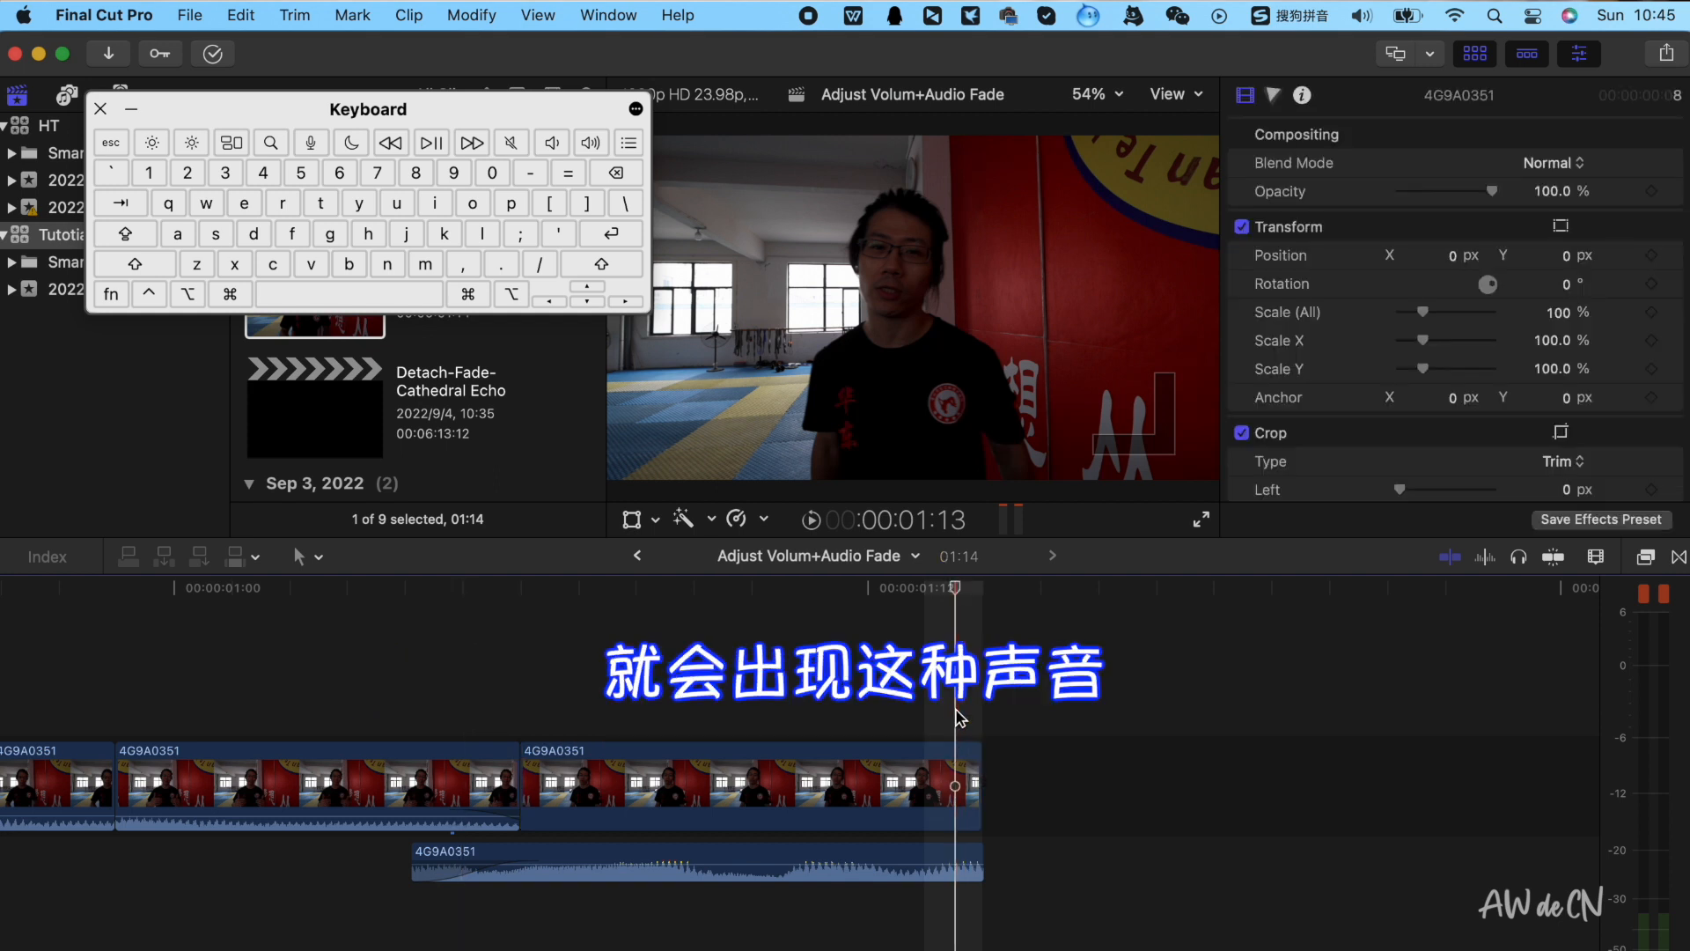
{"action": "key", "text": "j"}
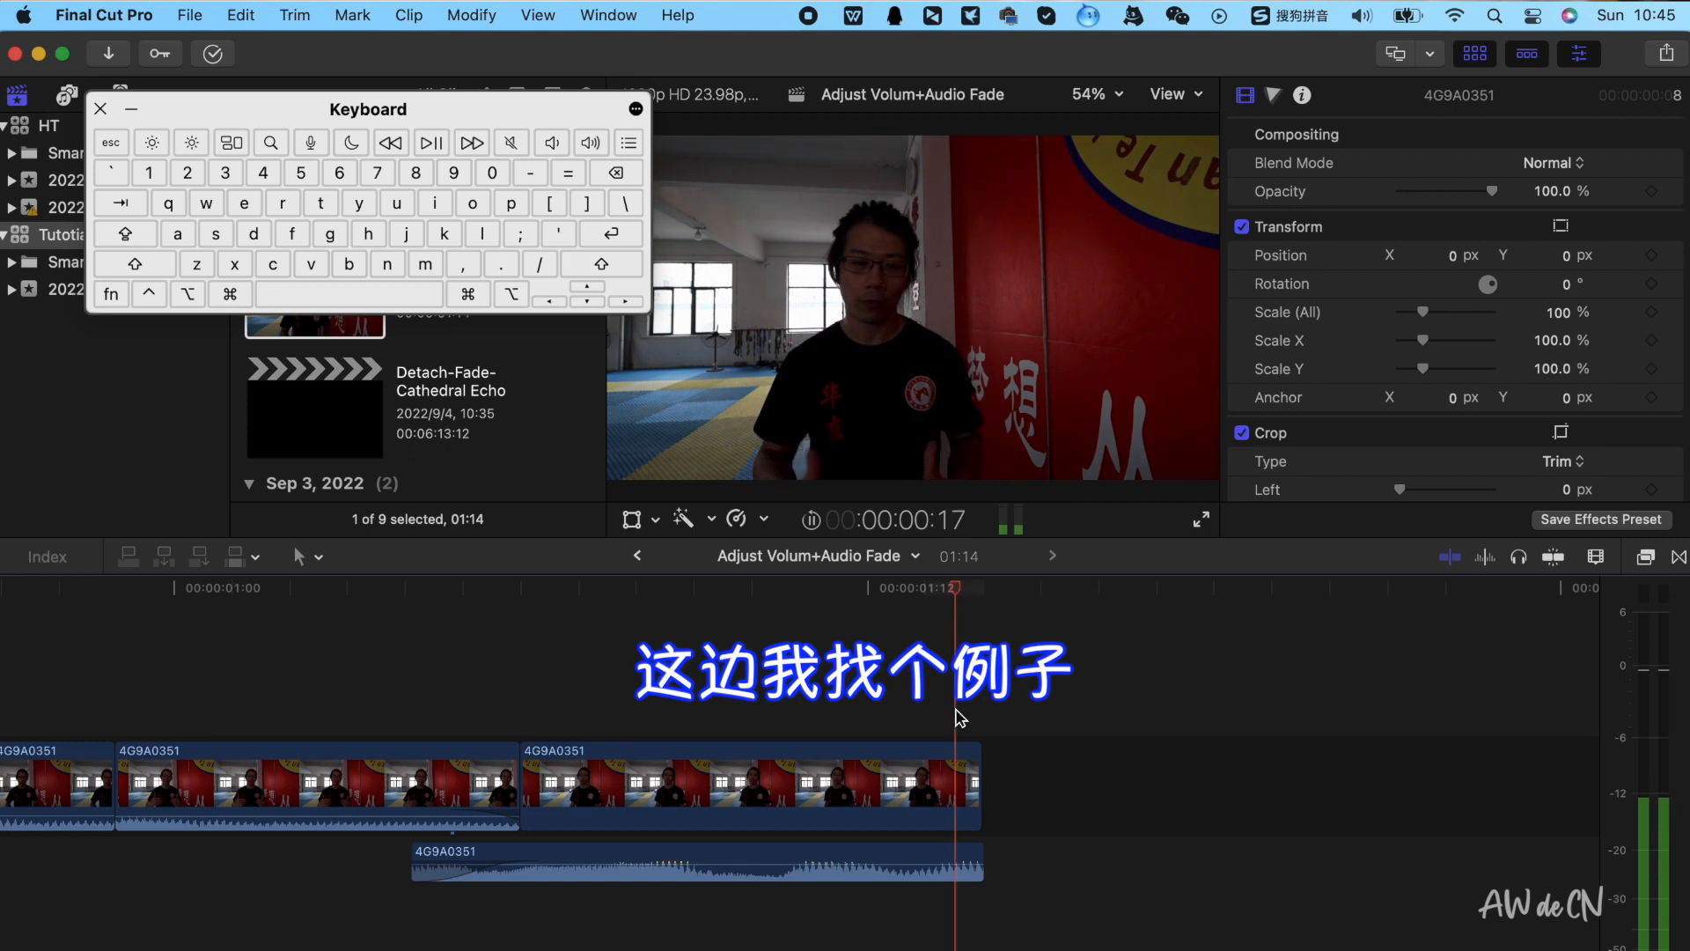
{"action": "key", "text": "space"}
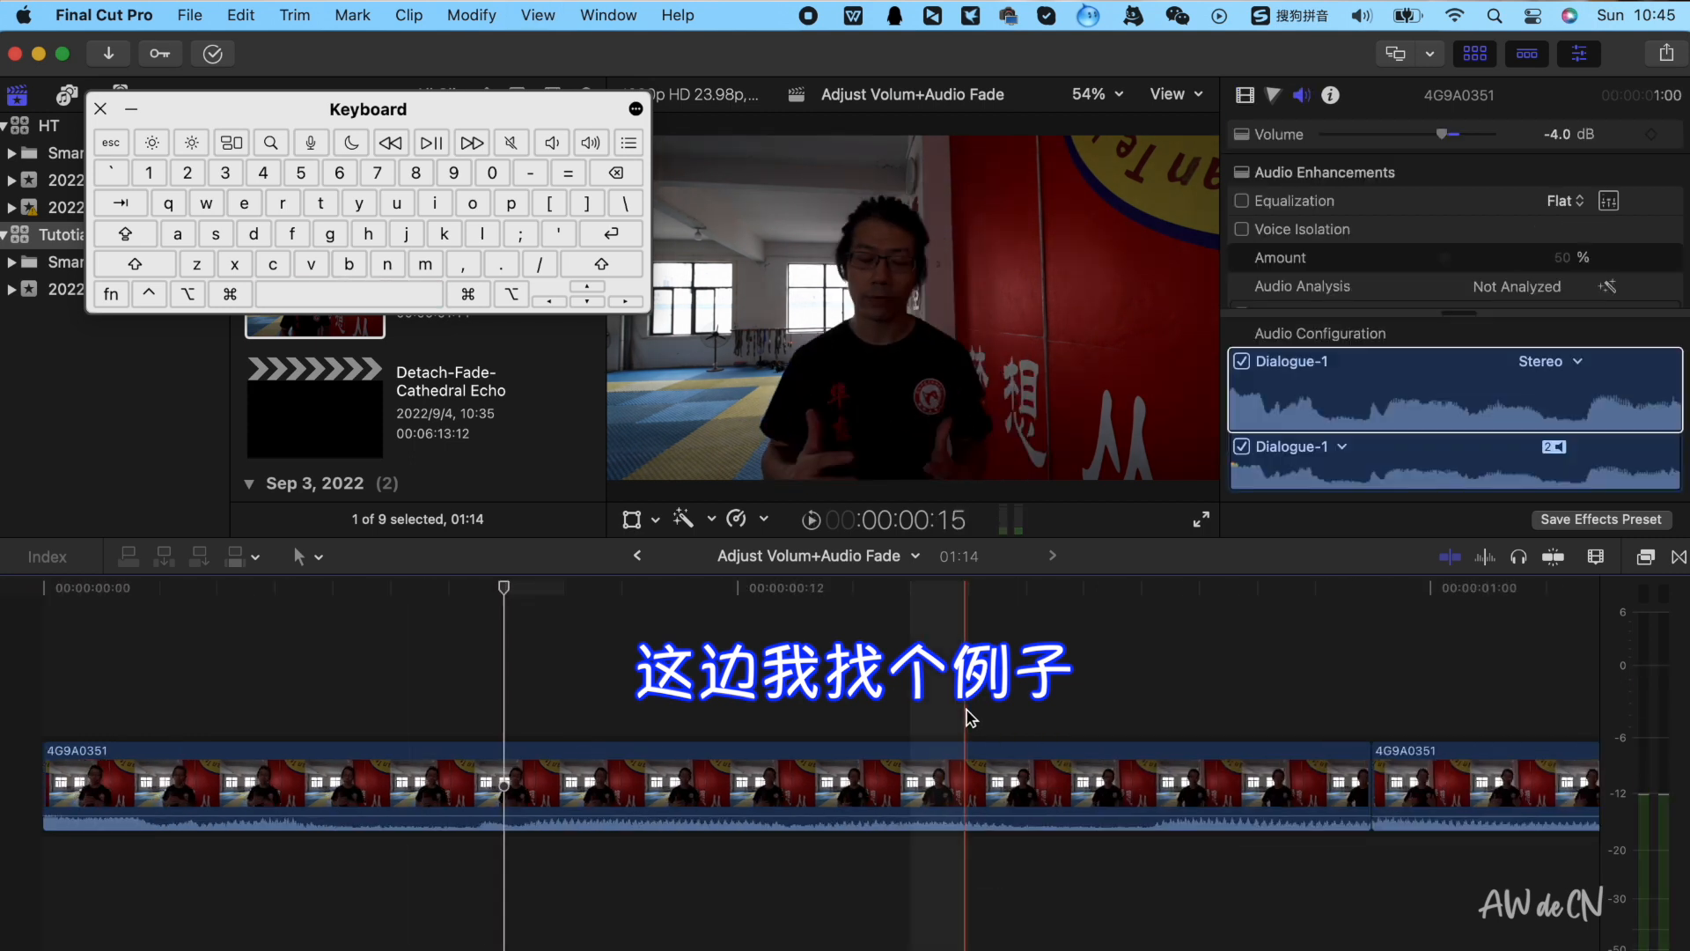
{"action": "key", "text": "super+minus"}
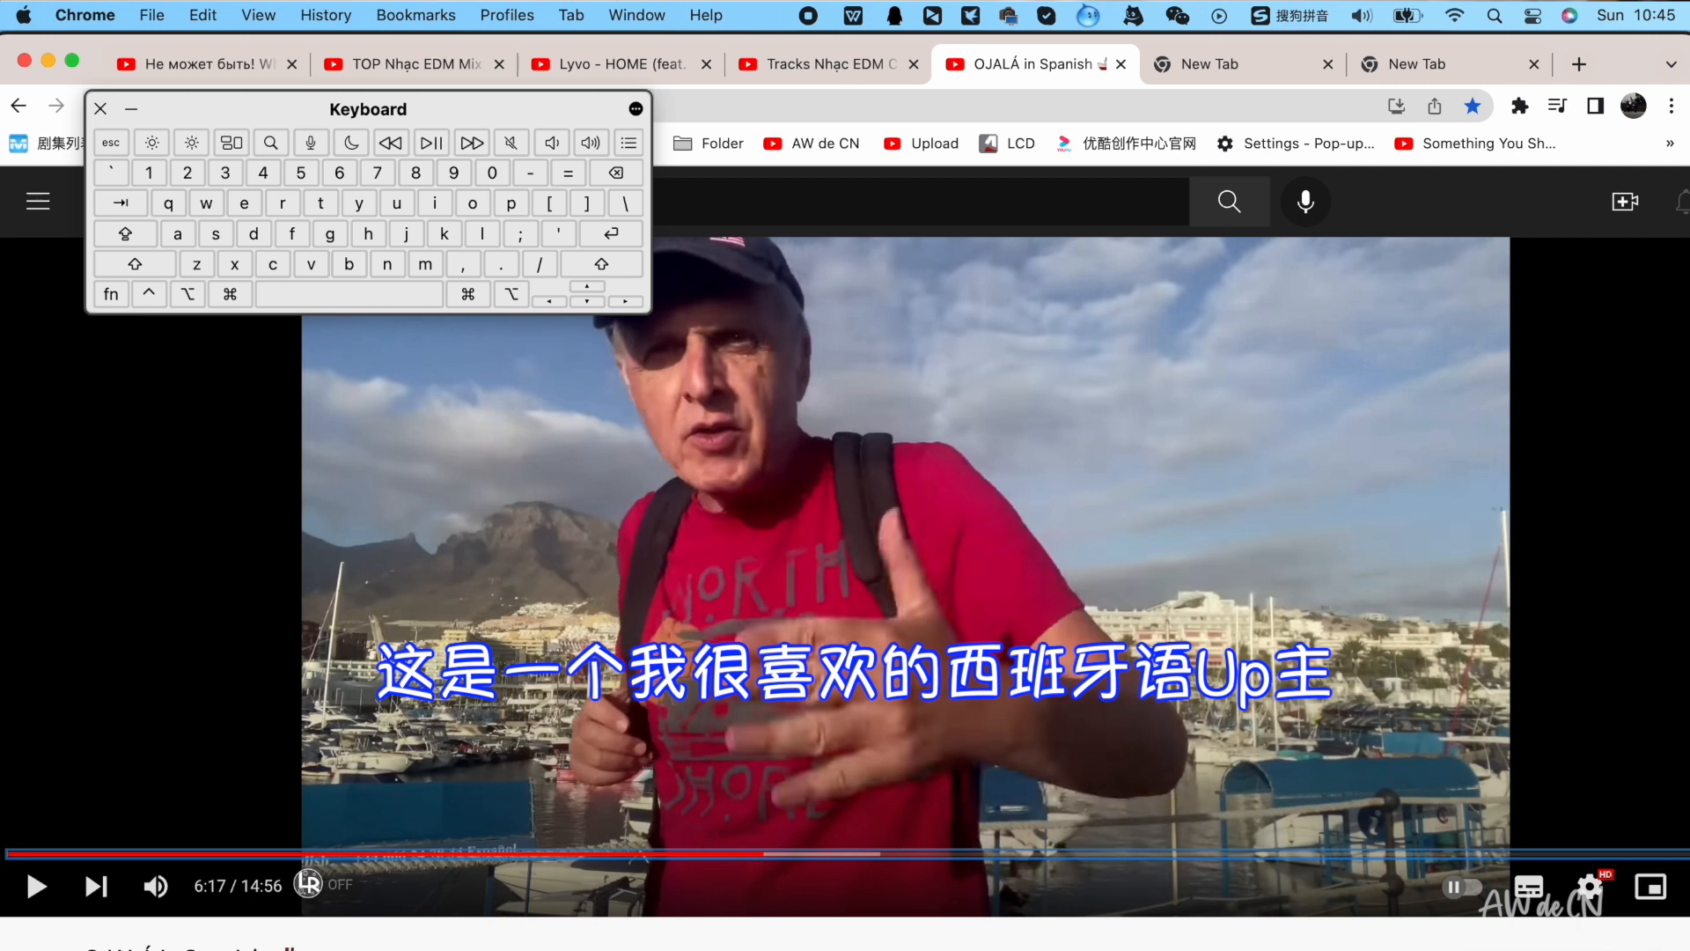
Switch to the browser and play the YouTube example video around 6:17 to hear the noise
{"action": "scroll", "coordinate": [874, 528], "scroll_direction": "down", "scroll_amount": 2}
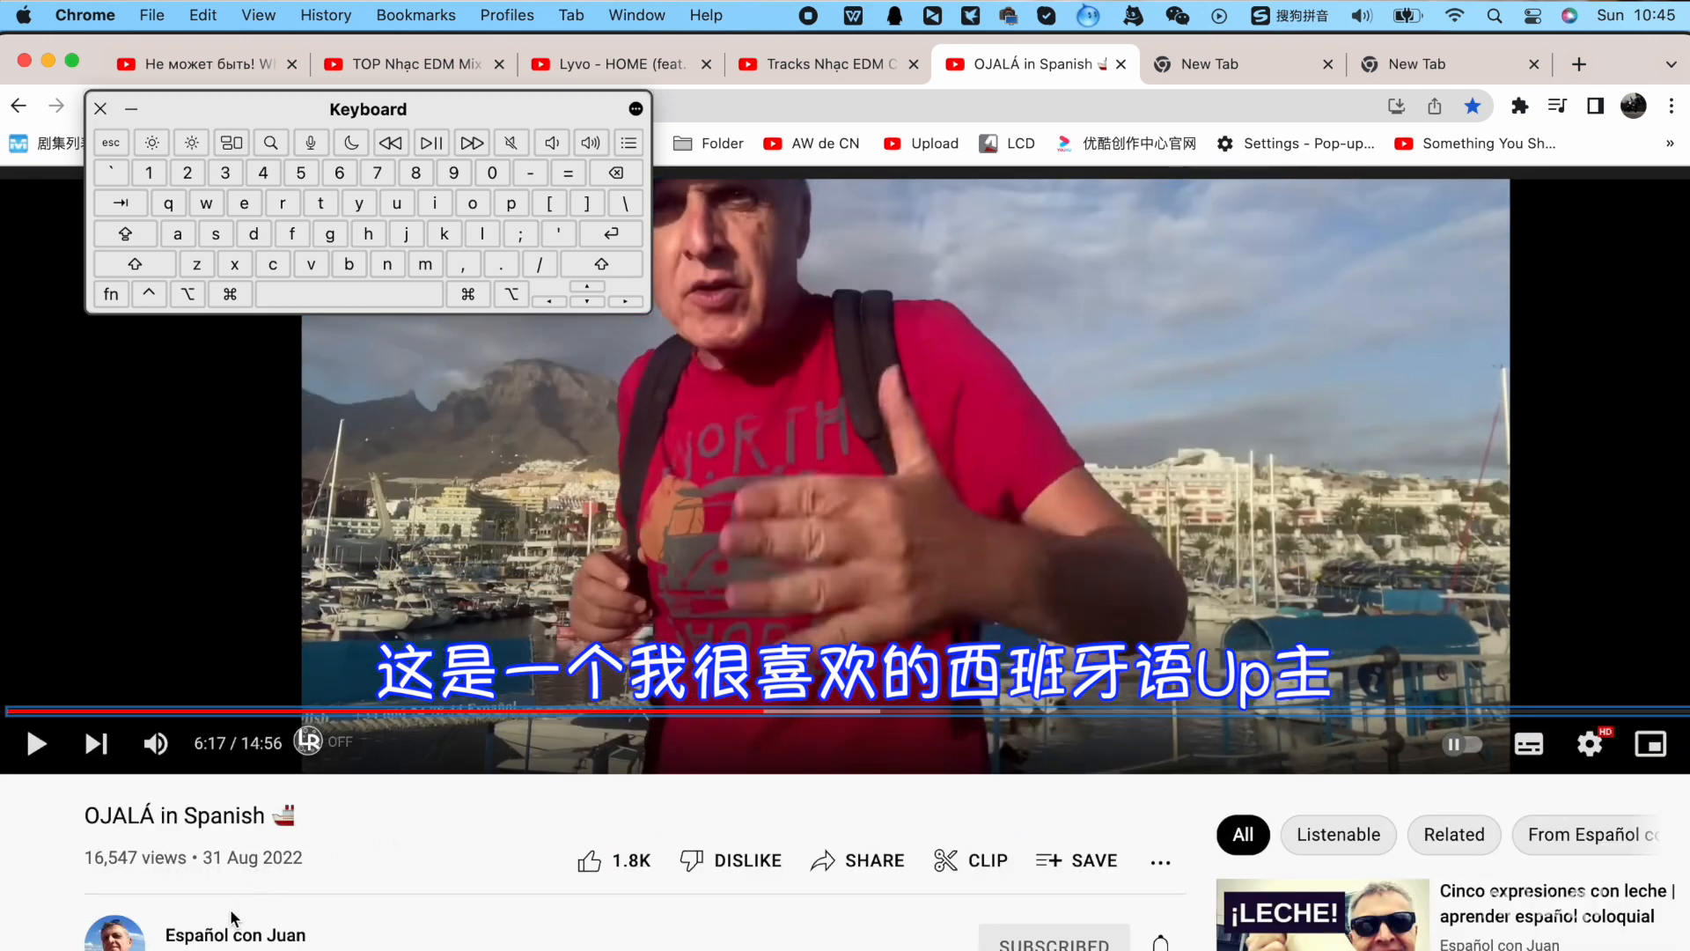
{"action": "scroll", "coordinate": [229, 871], "scroll_direction": "up", "scroll_amount": 2}
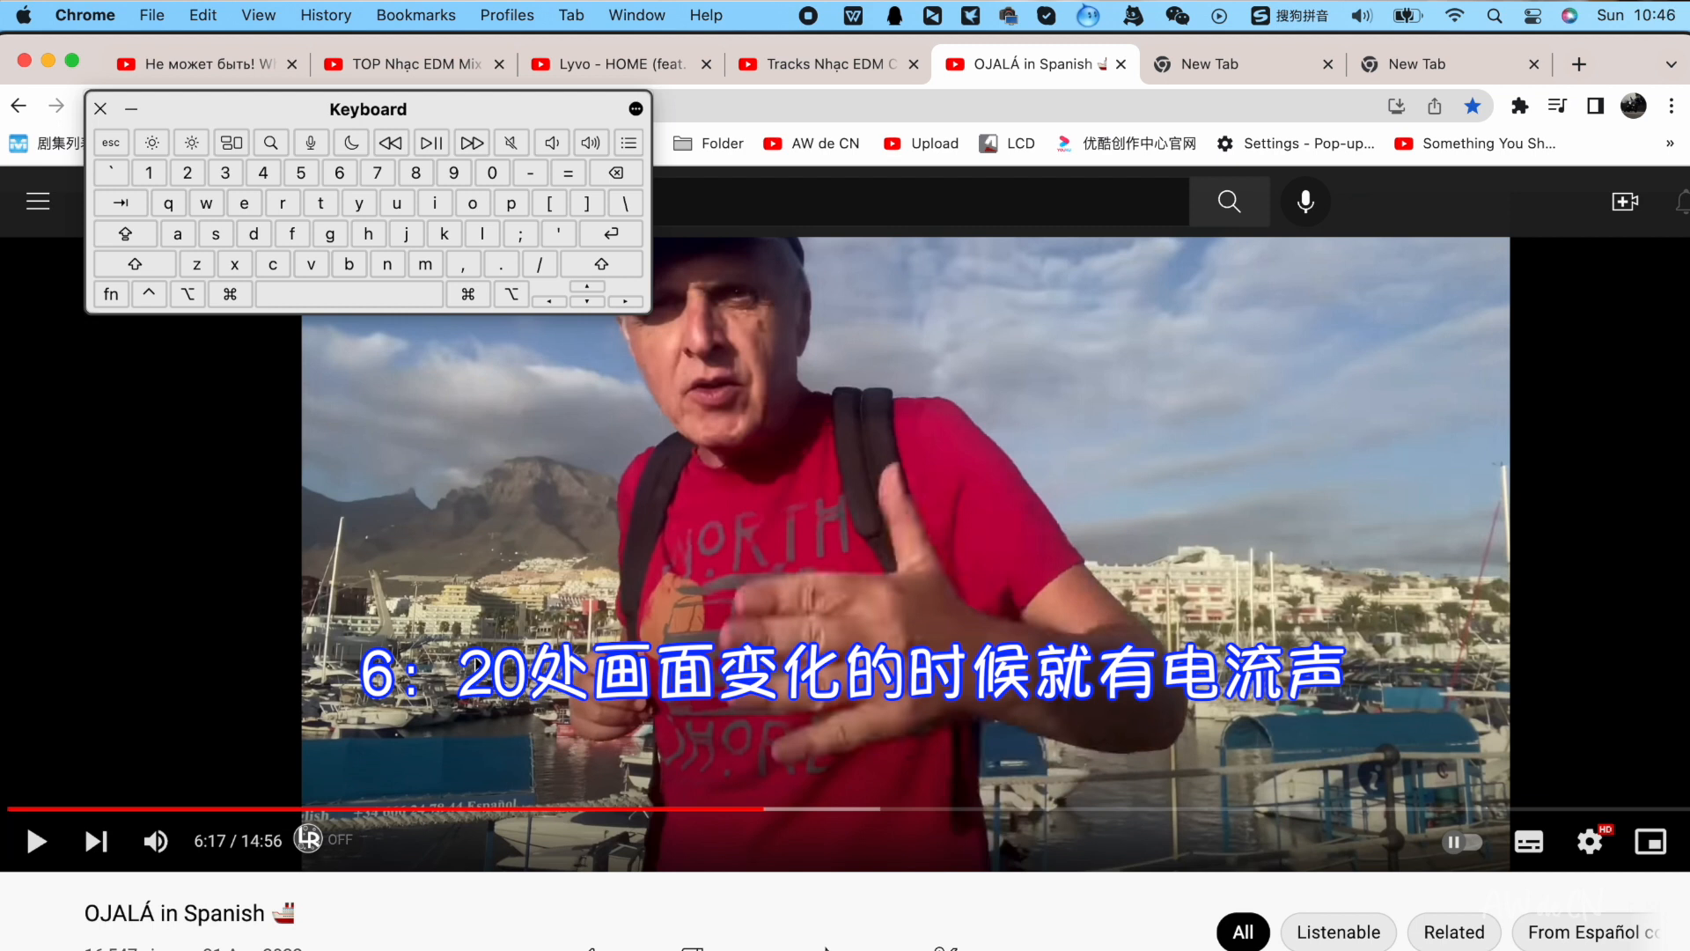
{"action": "left_click", "coordinate": [763, 703]}
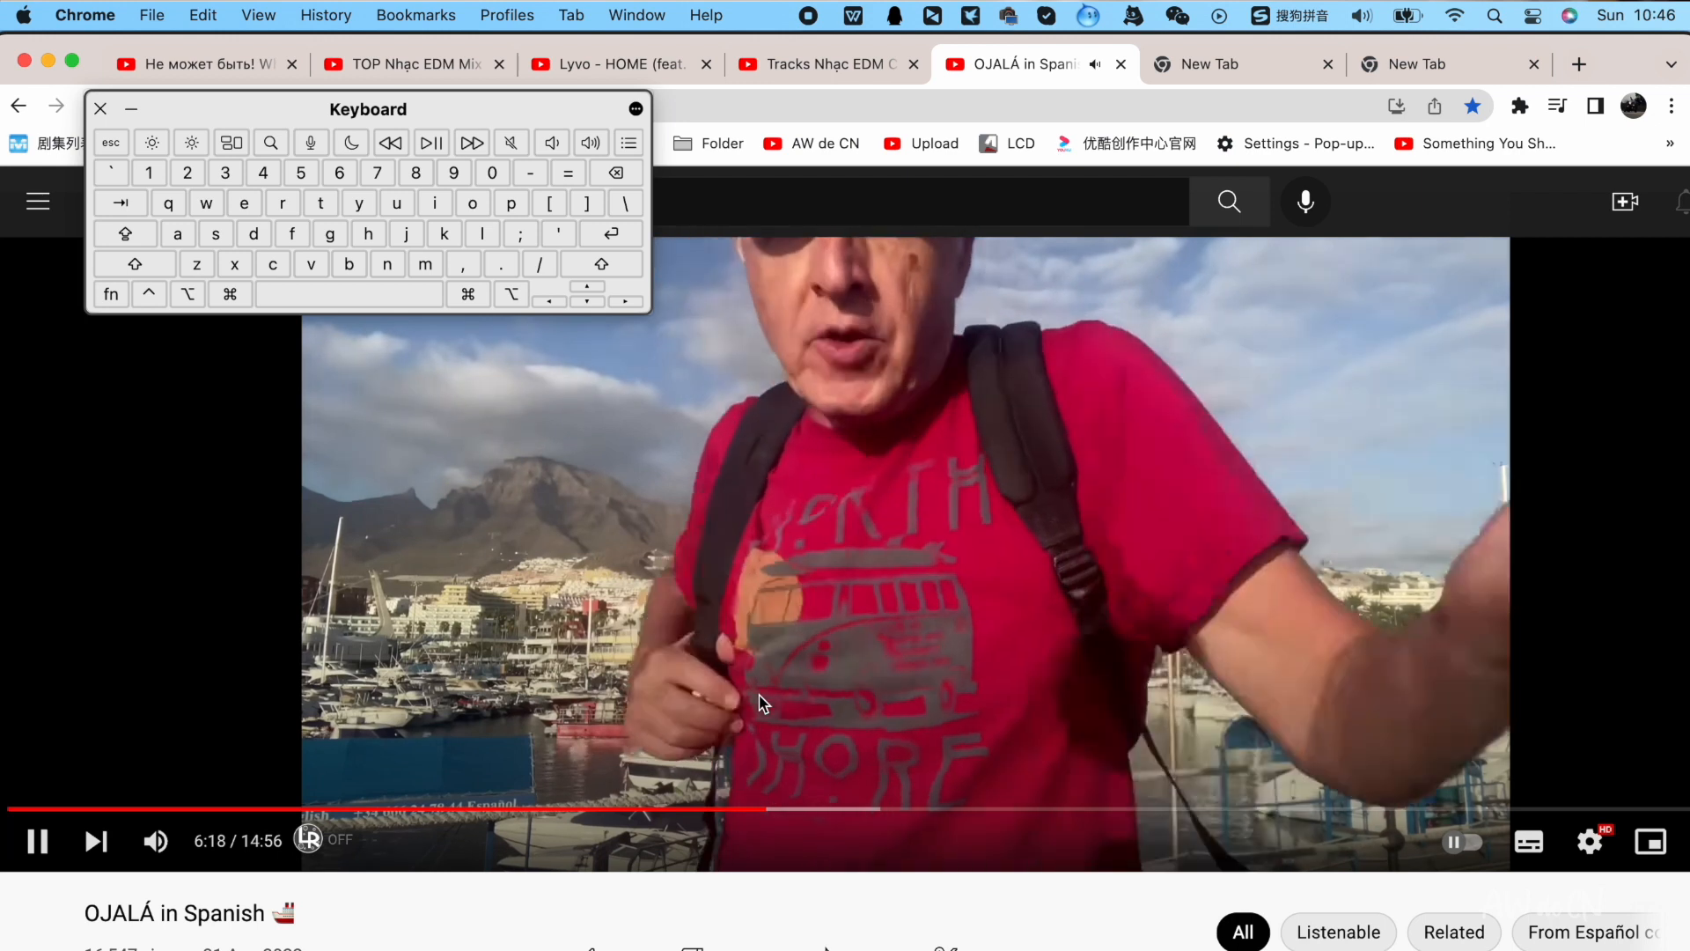
{"action": "left_click", "coordinate": [762, 703]}
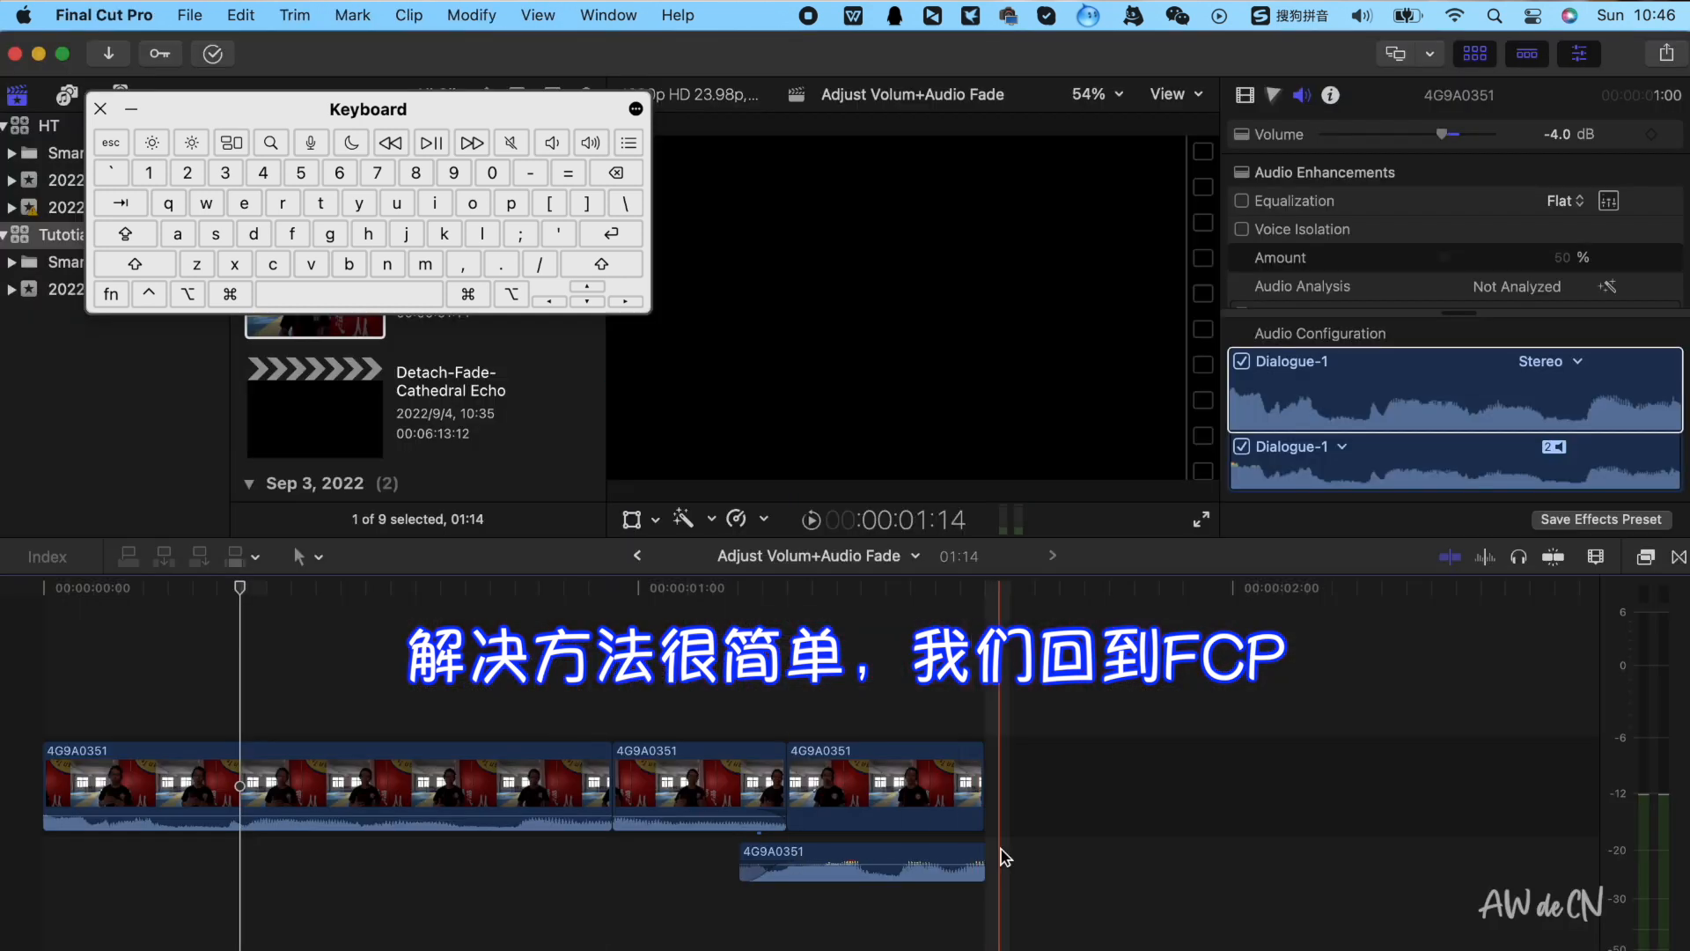
Add a short fade-out to the connected audio clip's end and play back the ending
{"action": "left_click_drag", "start_coordinate": [983, 864], "coordinate": [978, 865]}
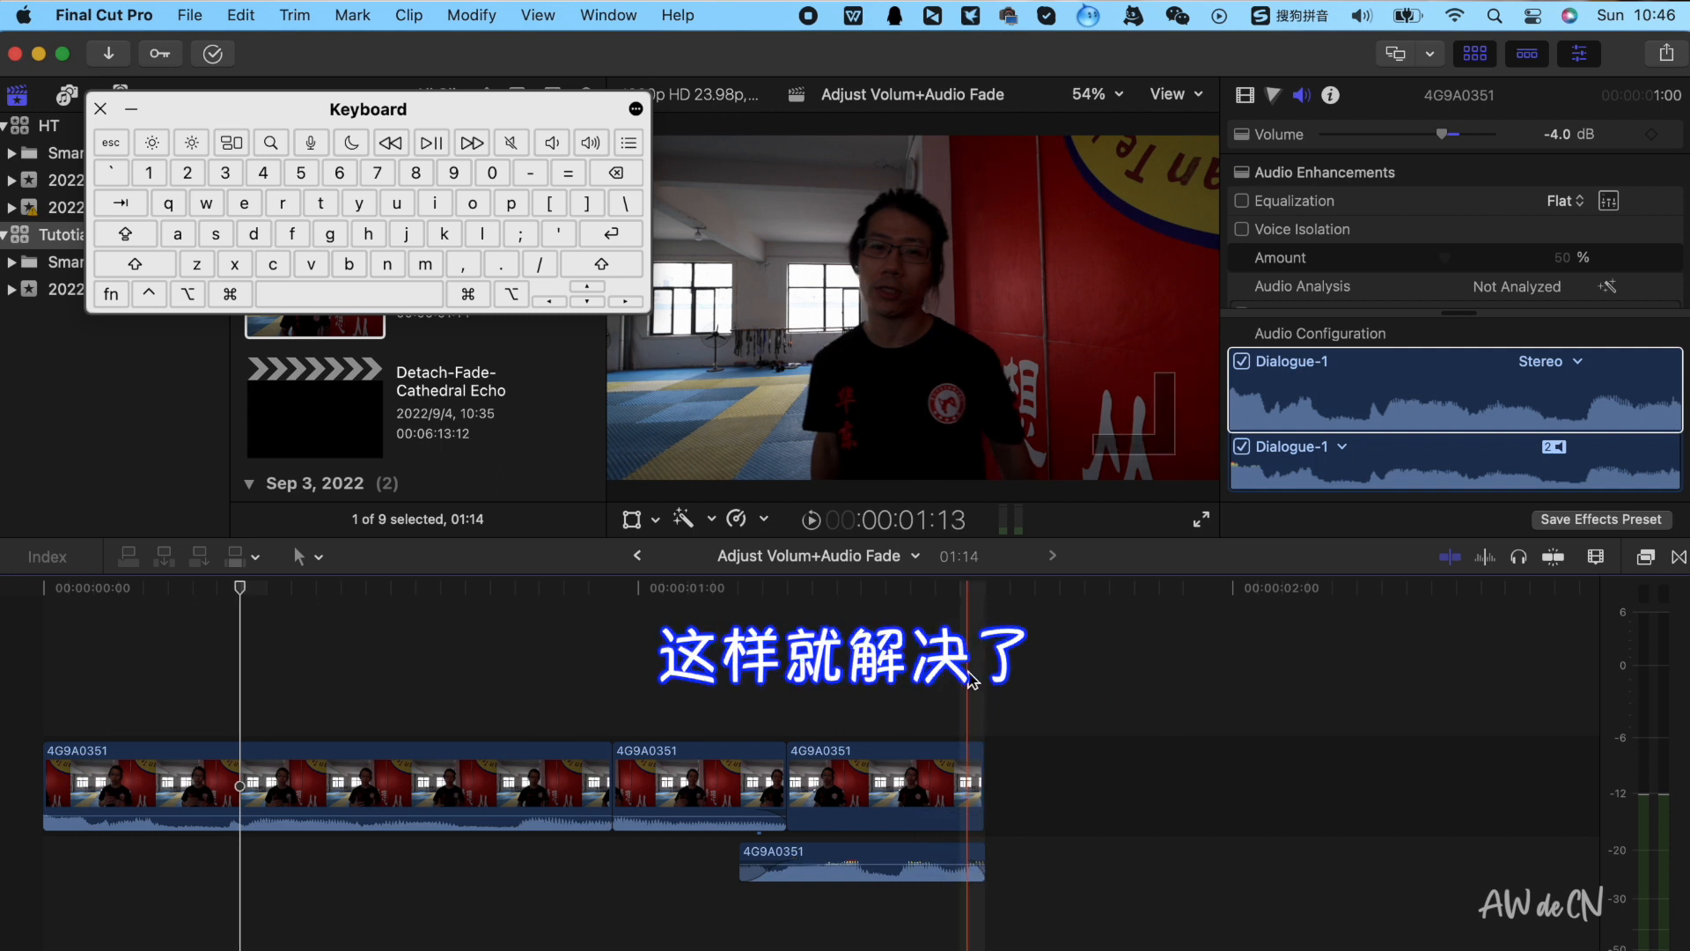
{"action": "key", "text": "space"}
{"action": "key", "text": "space"}
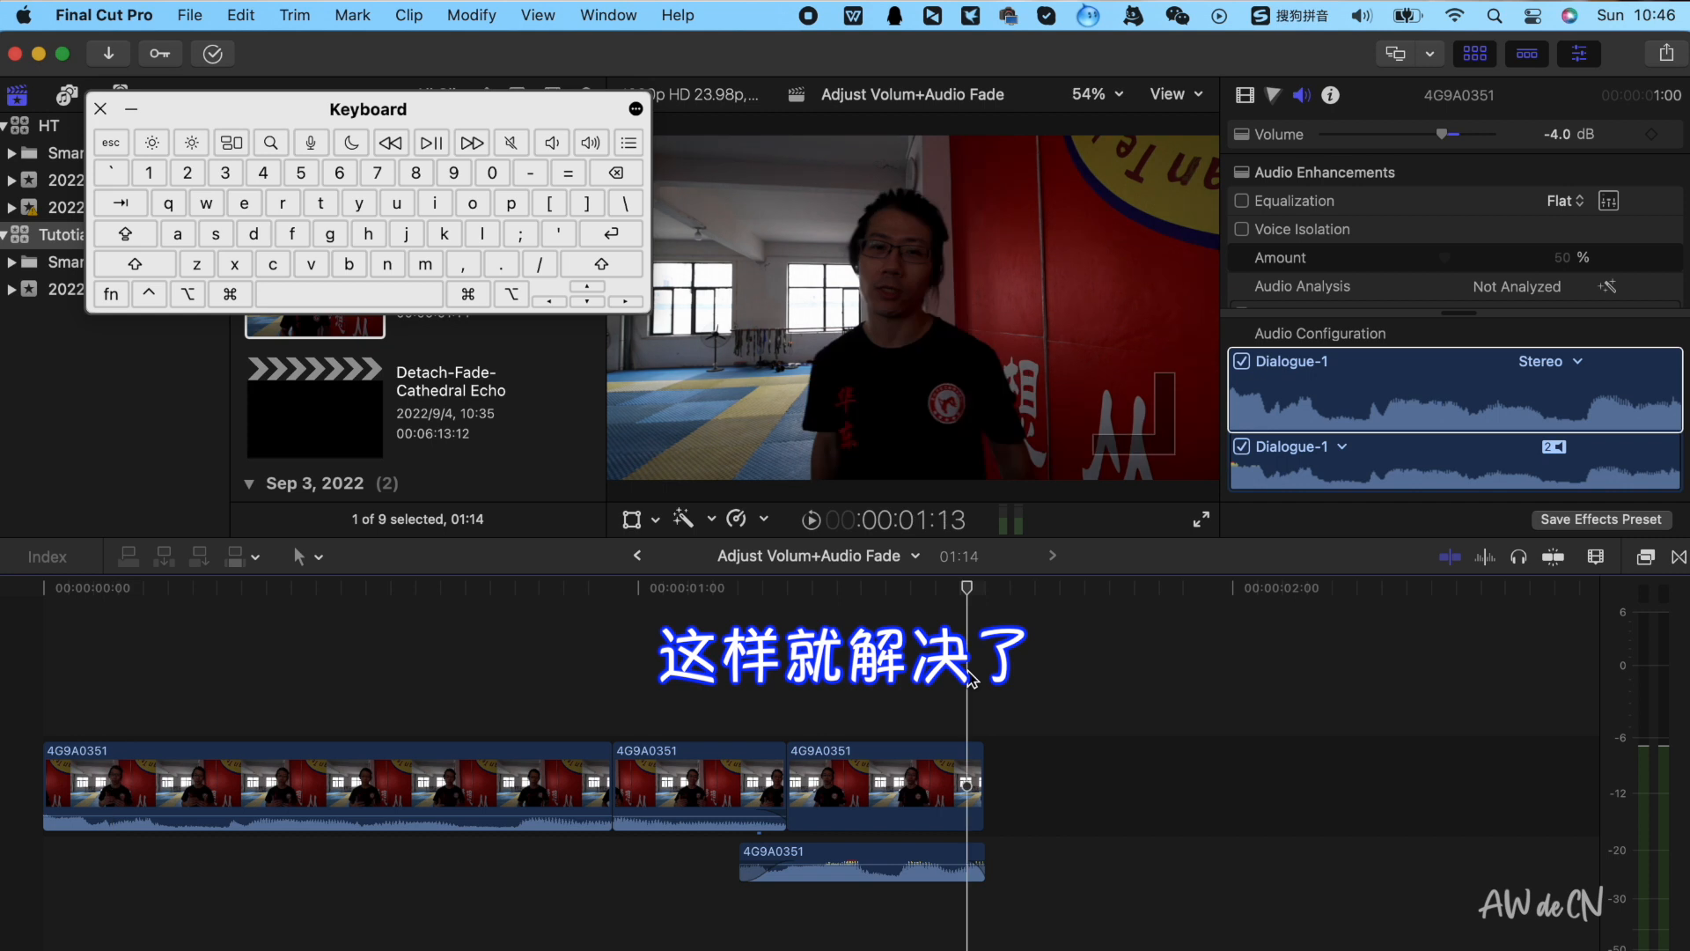
Shorten the connected audio clip's fade-out slightly and replay the timeline from the start
{"action": "left_click", "coordinate": [934, 784]}
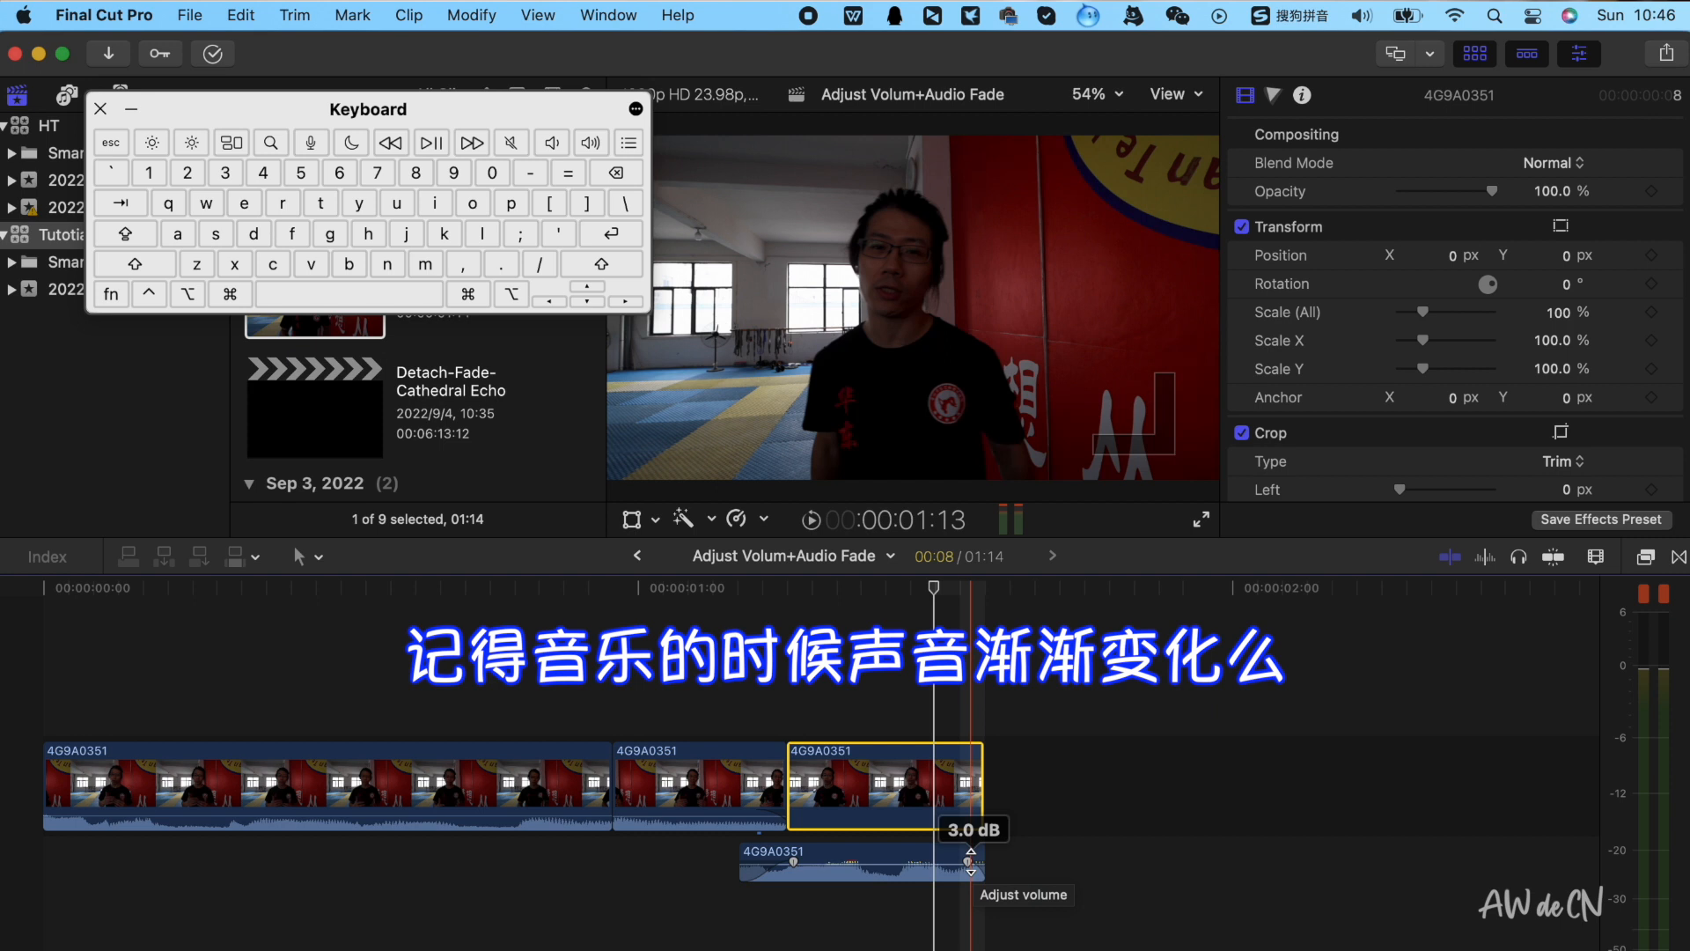
{"action": "scroll", "coordinate": [979, 862], "scroll_direction": "up", "scroll_amount": 1}
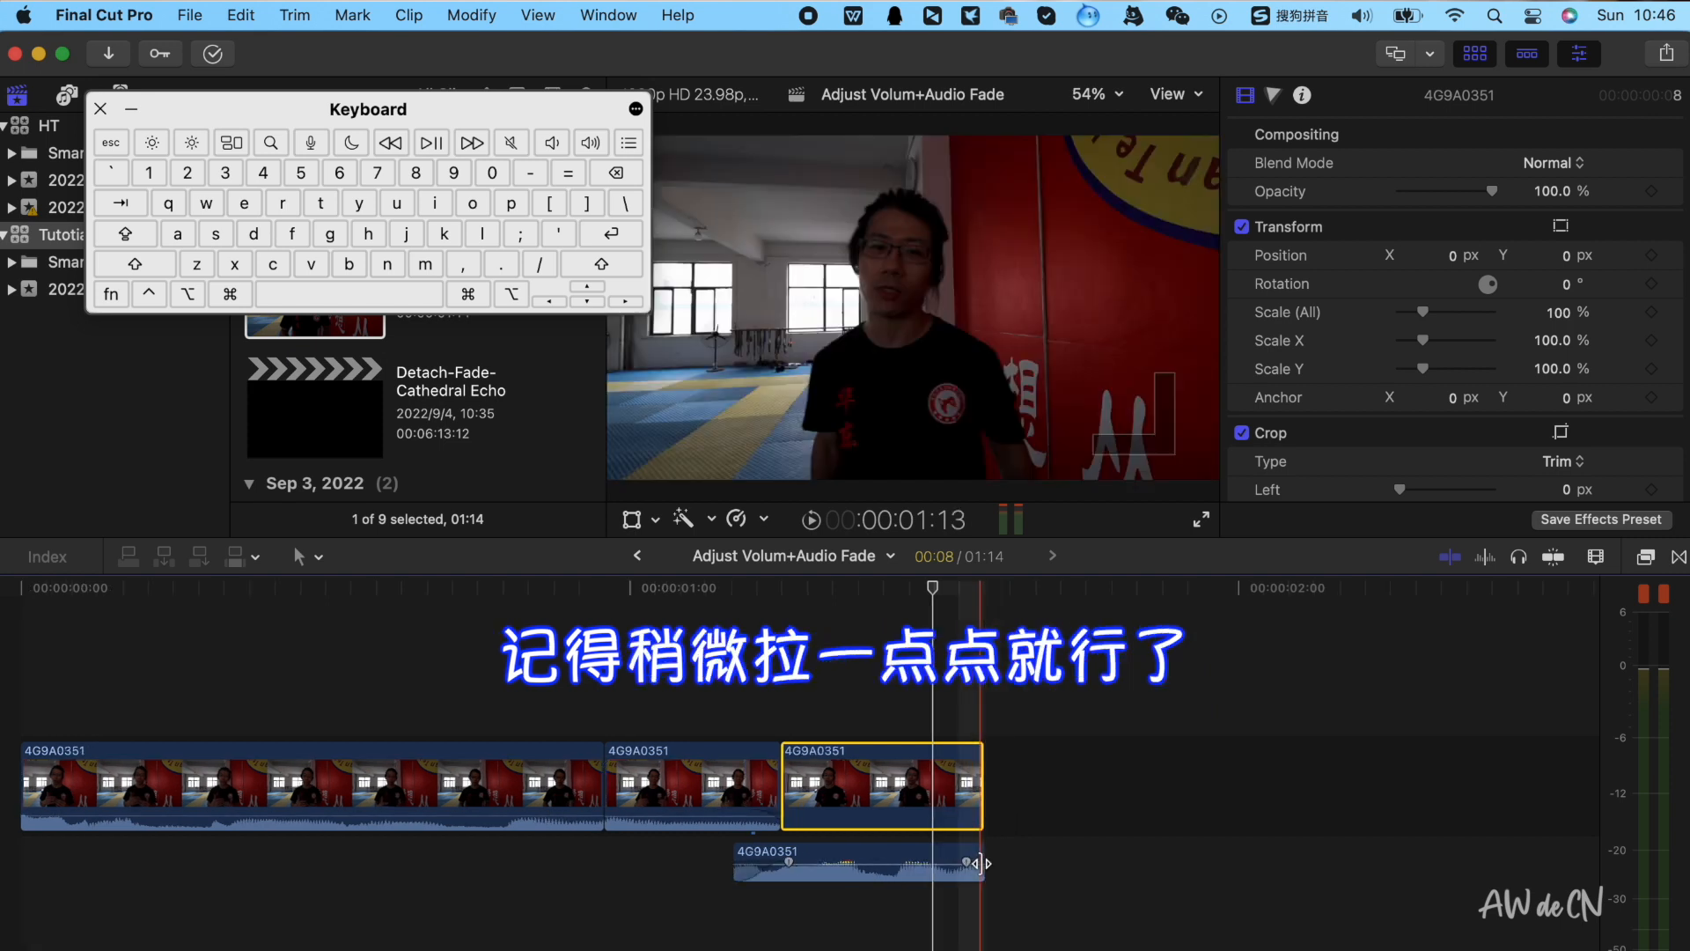
{"action": "left_click_drag", "start_coordinate": [969, 862], "coordinate": [979, 862]}
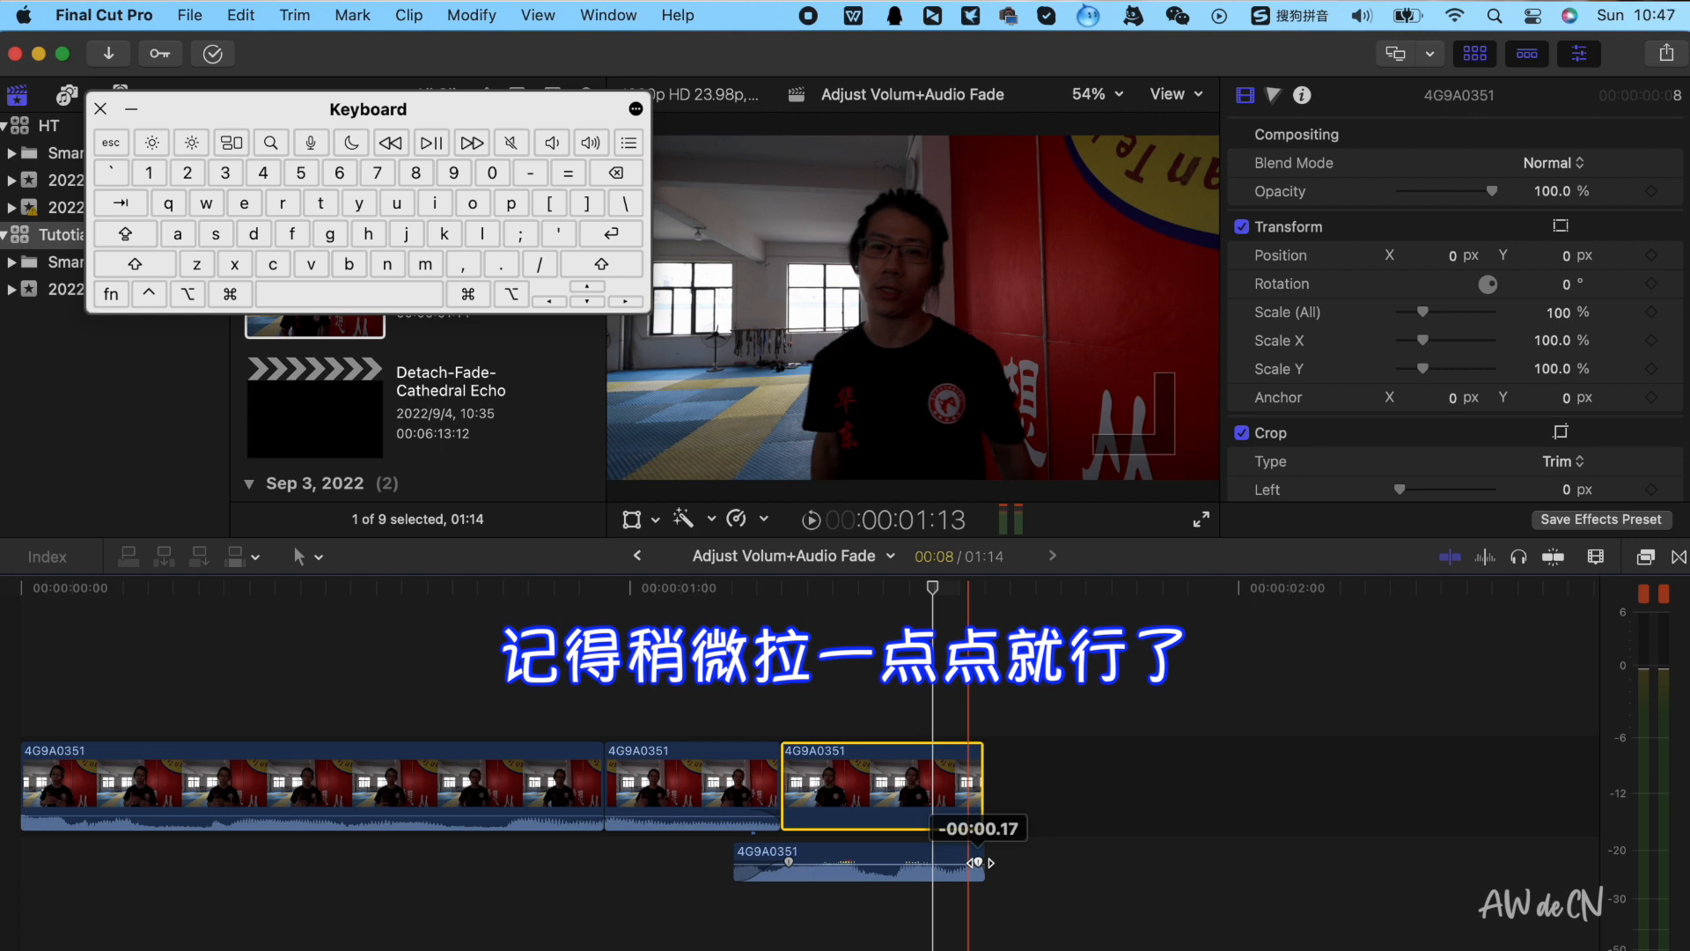
{"action": "left_click", "coordinate": [969, 705]}
{"action": "key", "text": "space"}
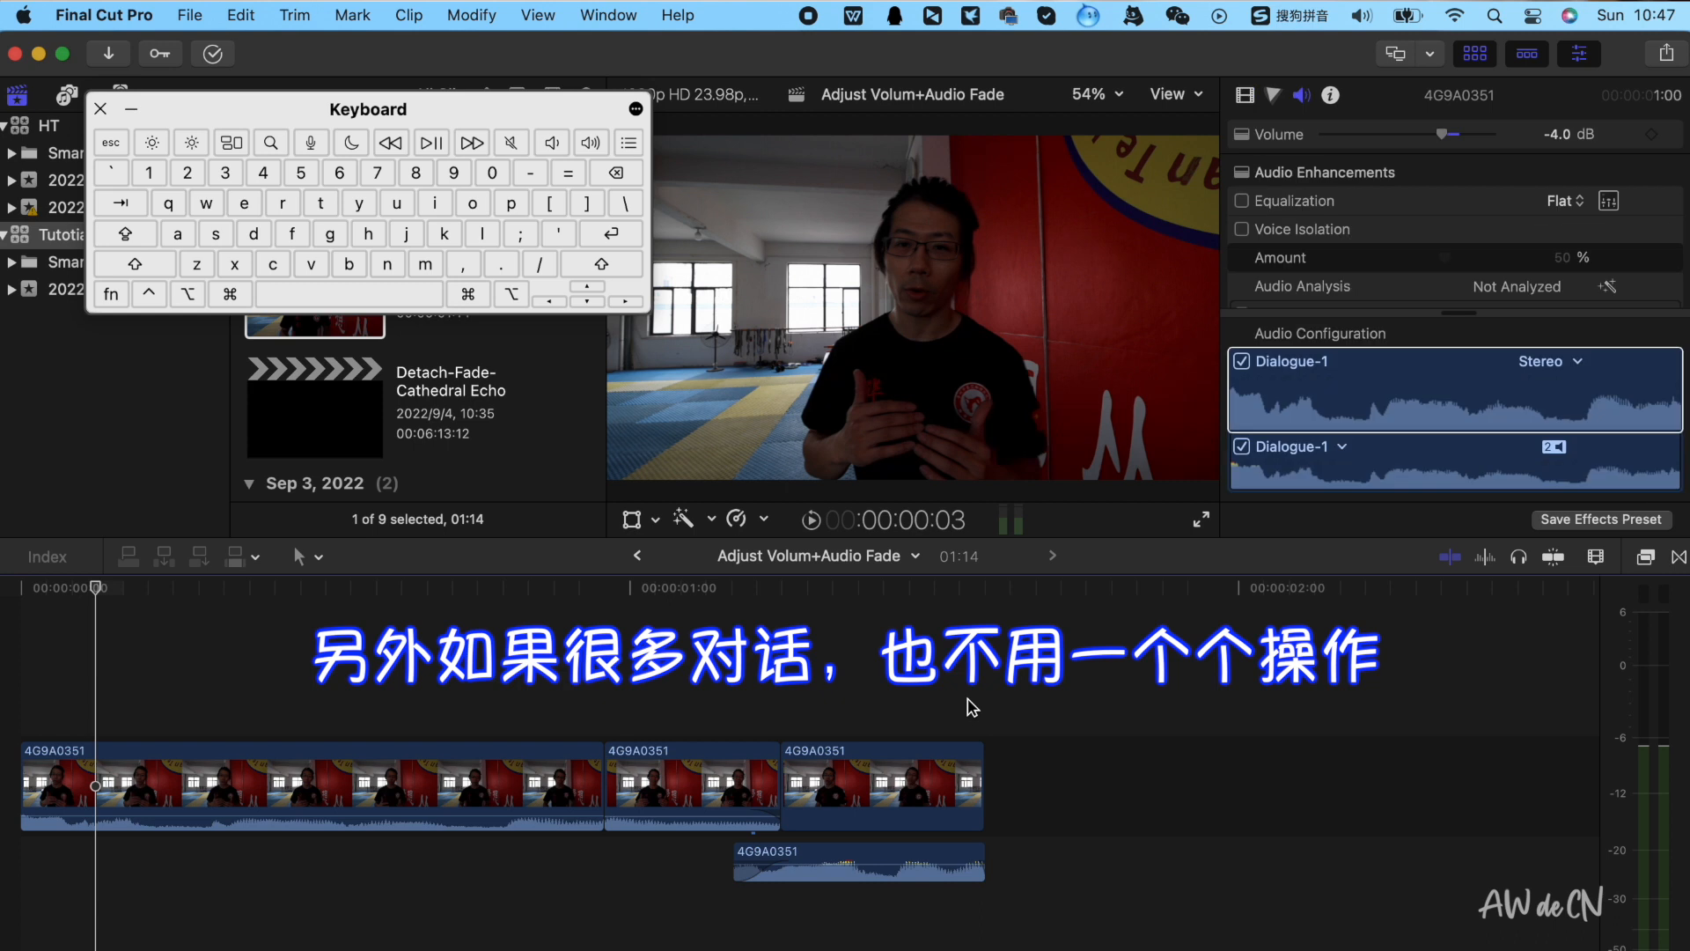
Blade the long clip at a few points and trim clip starts to the playhead to create rough cuts
{"action": "left_click_drag", "start_coordinate": [533, 621], "coordinate": [821, 808]}
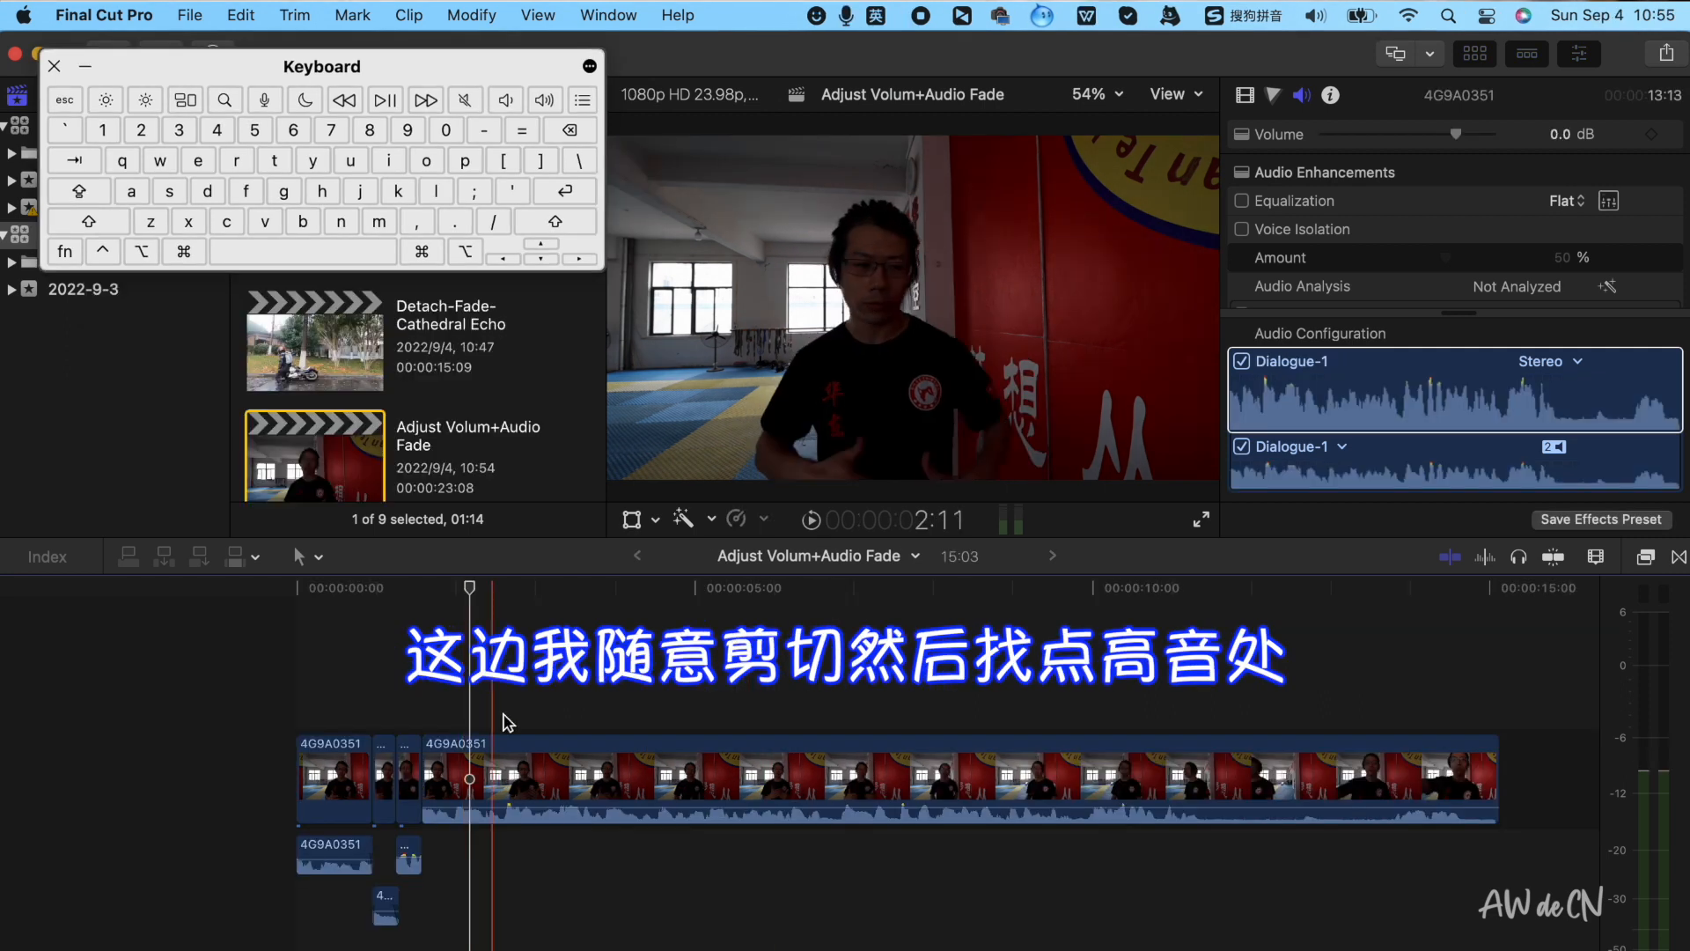
{"action": "left_click", "coordinate": [484, 777]}
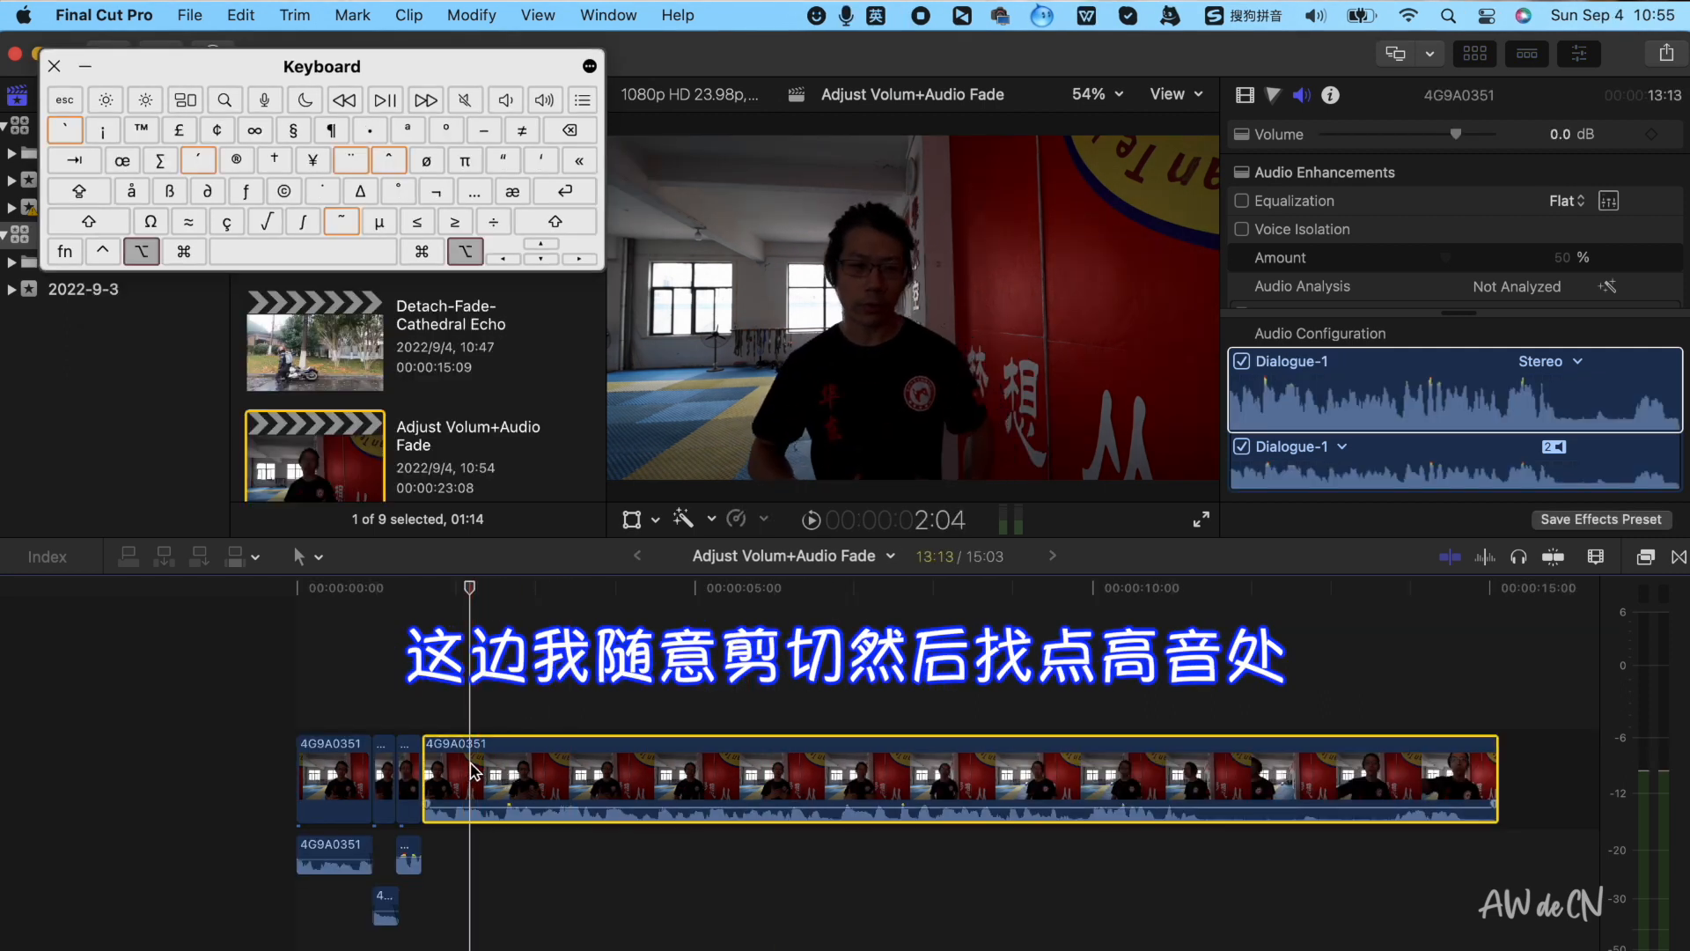
{"action": "key", "text": "alt+bracketleft"}
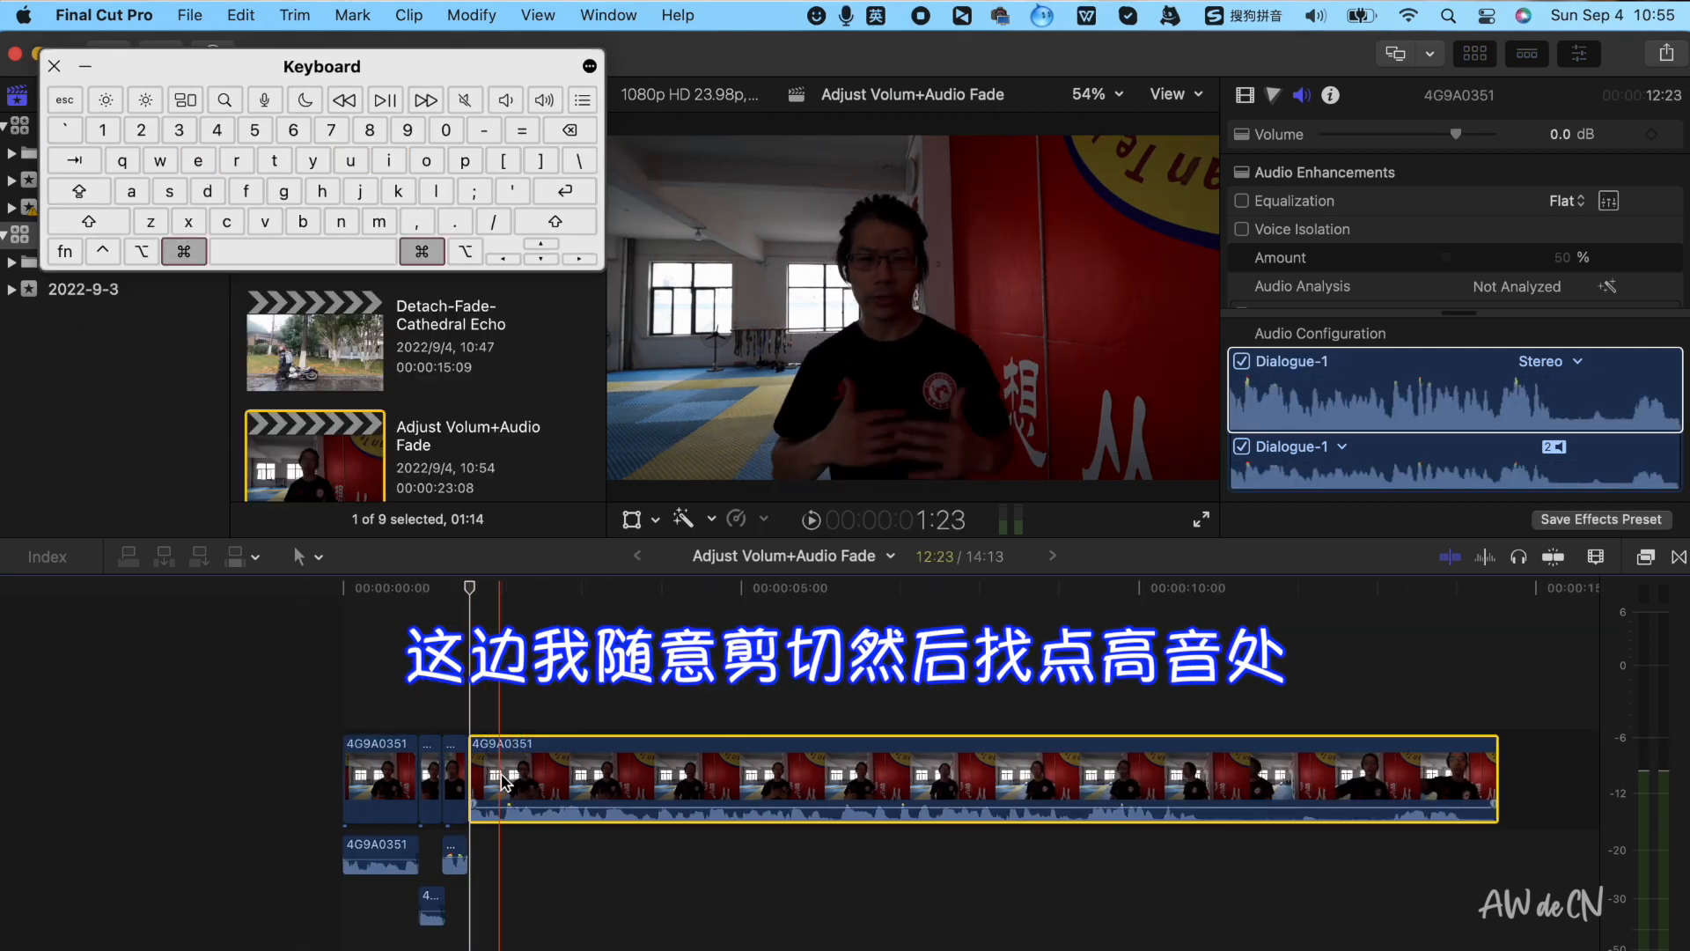
{"action": "key", "text": "cmd+b"}
{"action": "key", "text": "alt+bracketleft"}
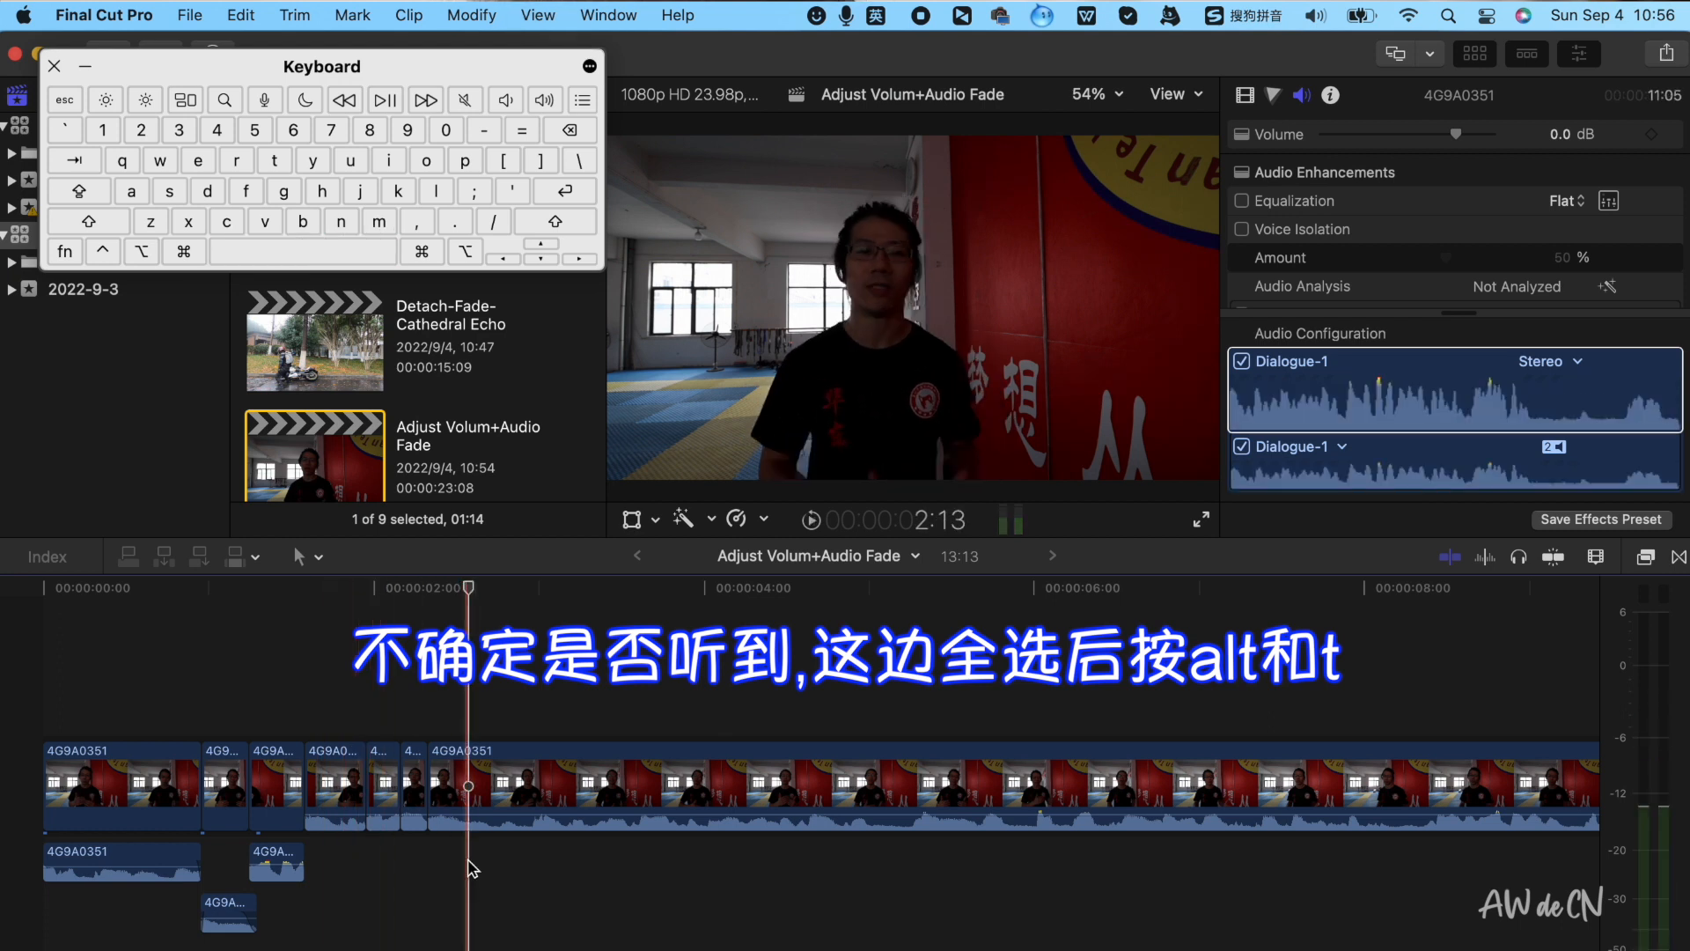
Select the four short cut clips, add crossfades to them, and play back across the cuts
{"action": "left_click_drag", "start_coordinate": [477, 864], "coordinate": [345, 805]}
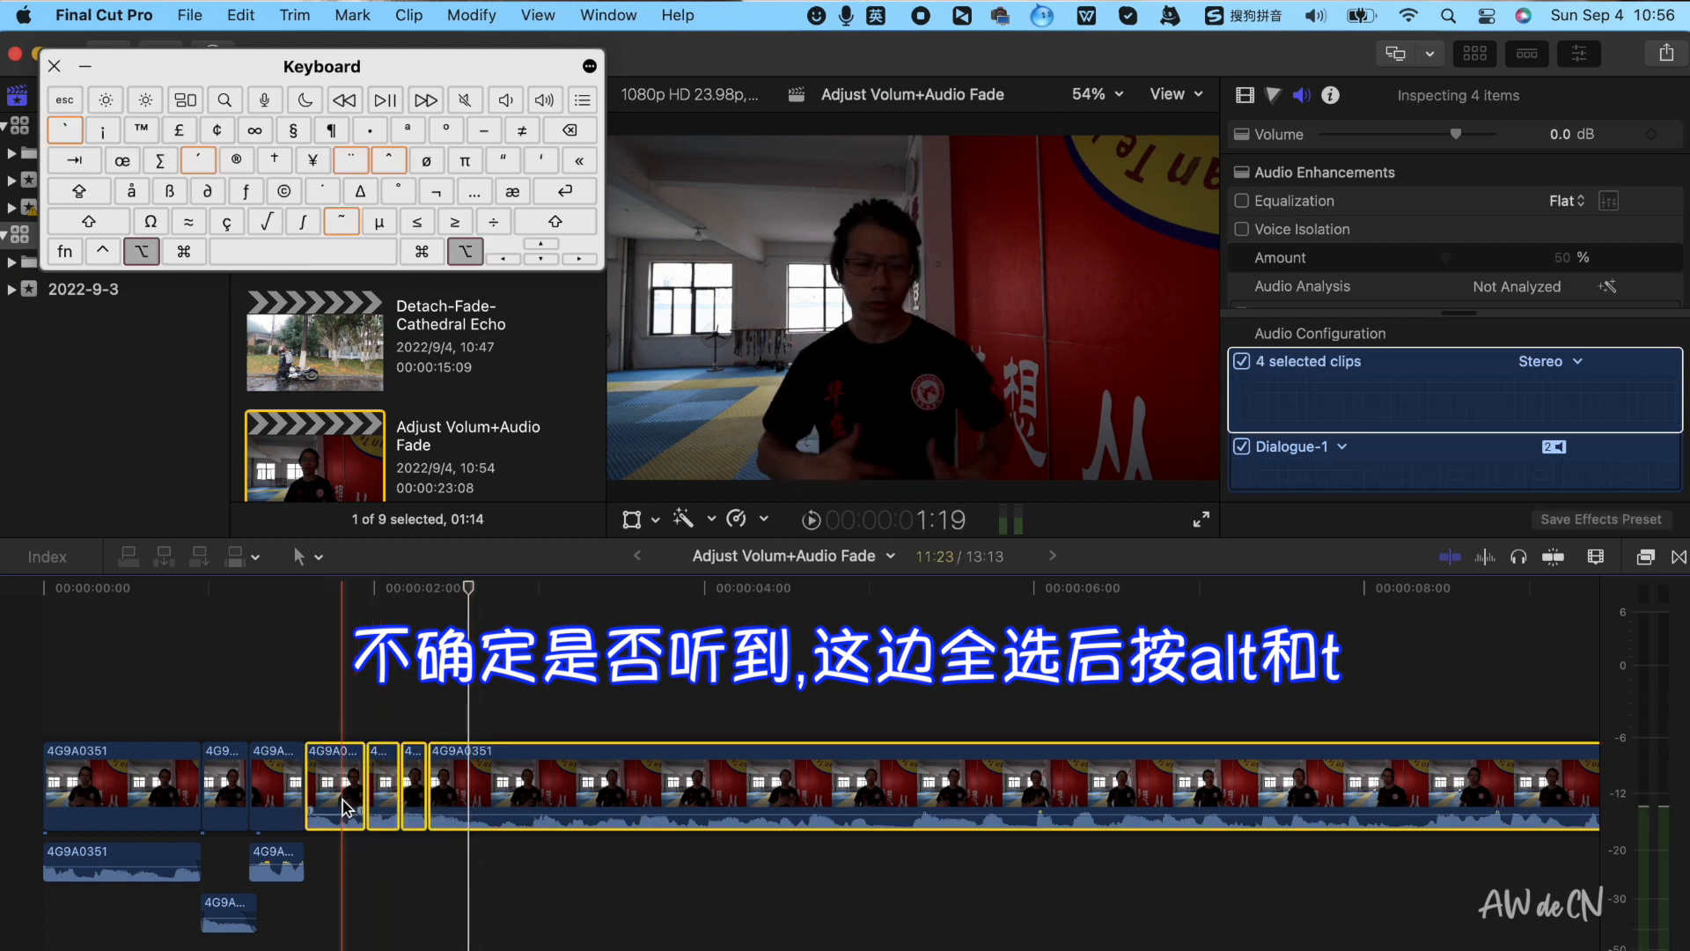
{"action": "key", "text": "alt+t"}
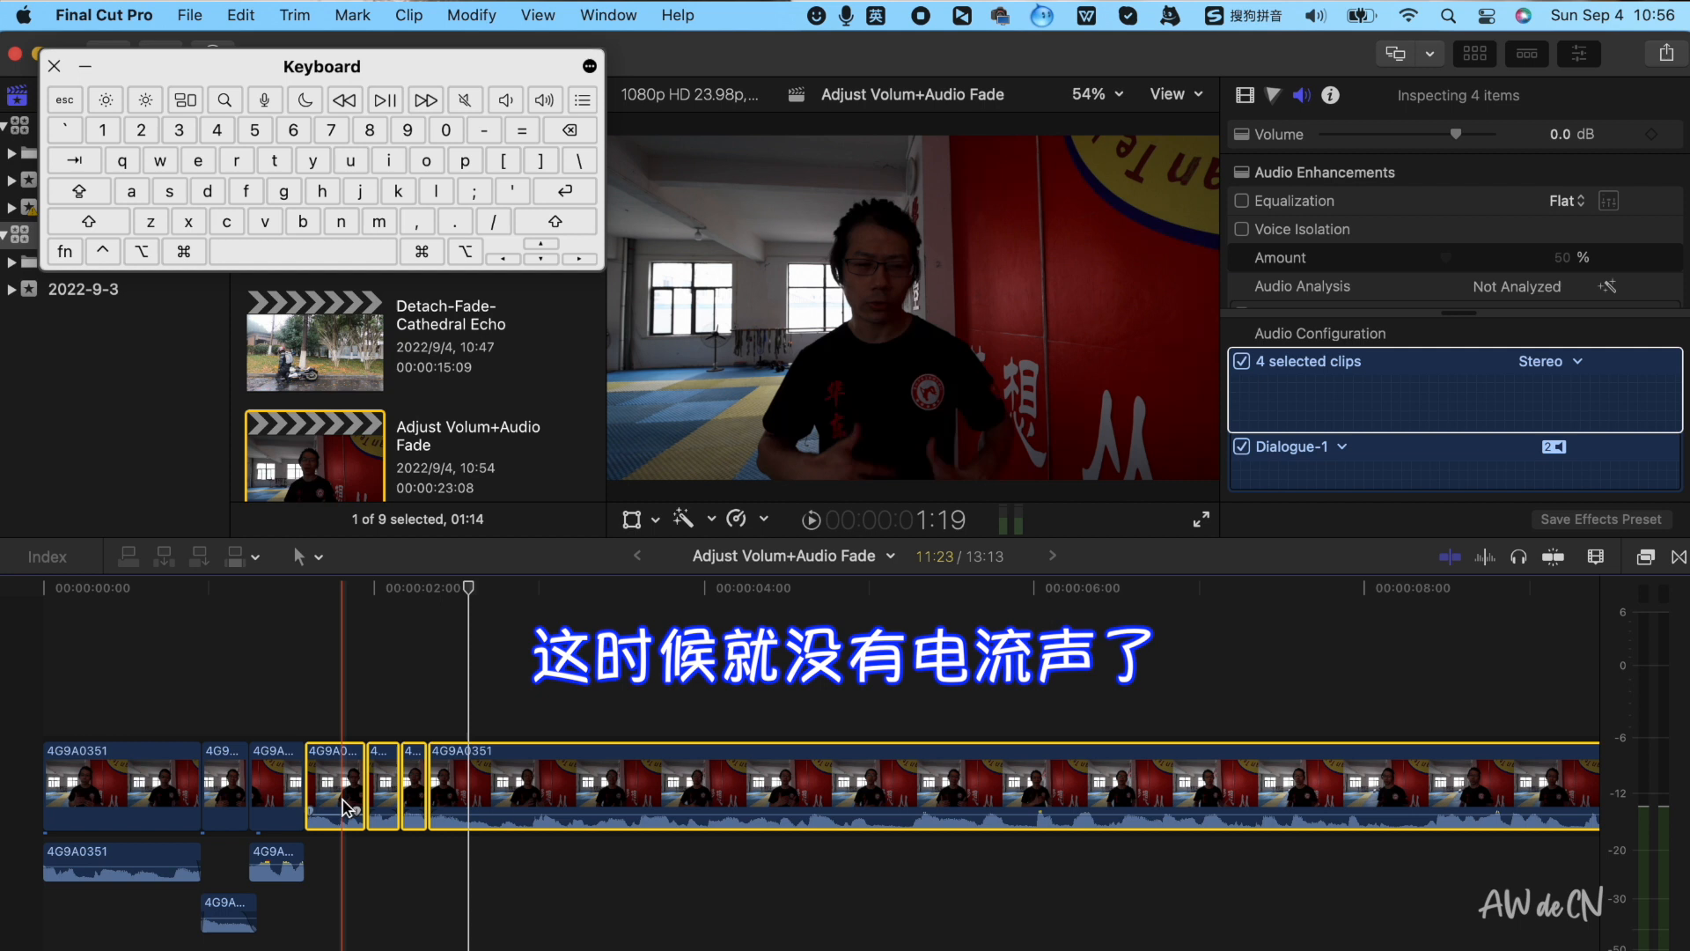
{"action": "left_click", "coordinate": [342, 669]}
{"action": "key", "text": "space"}
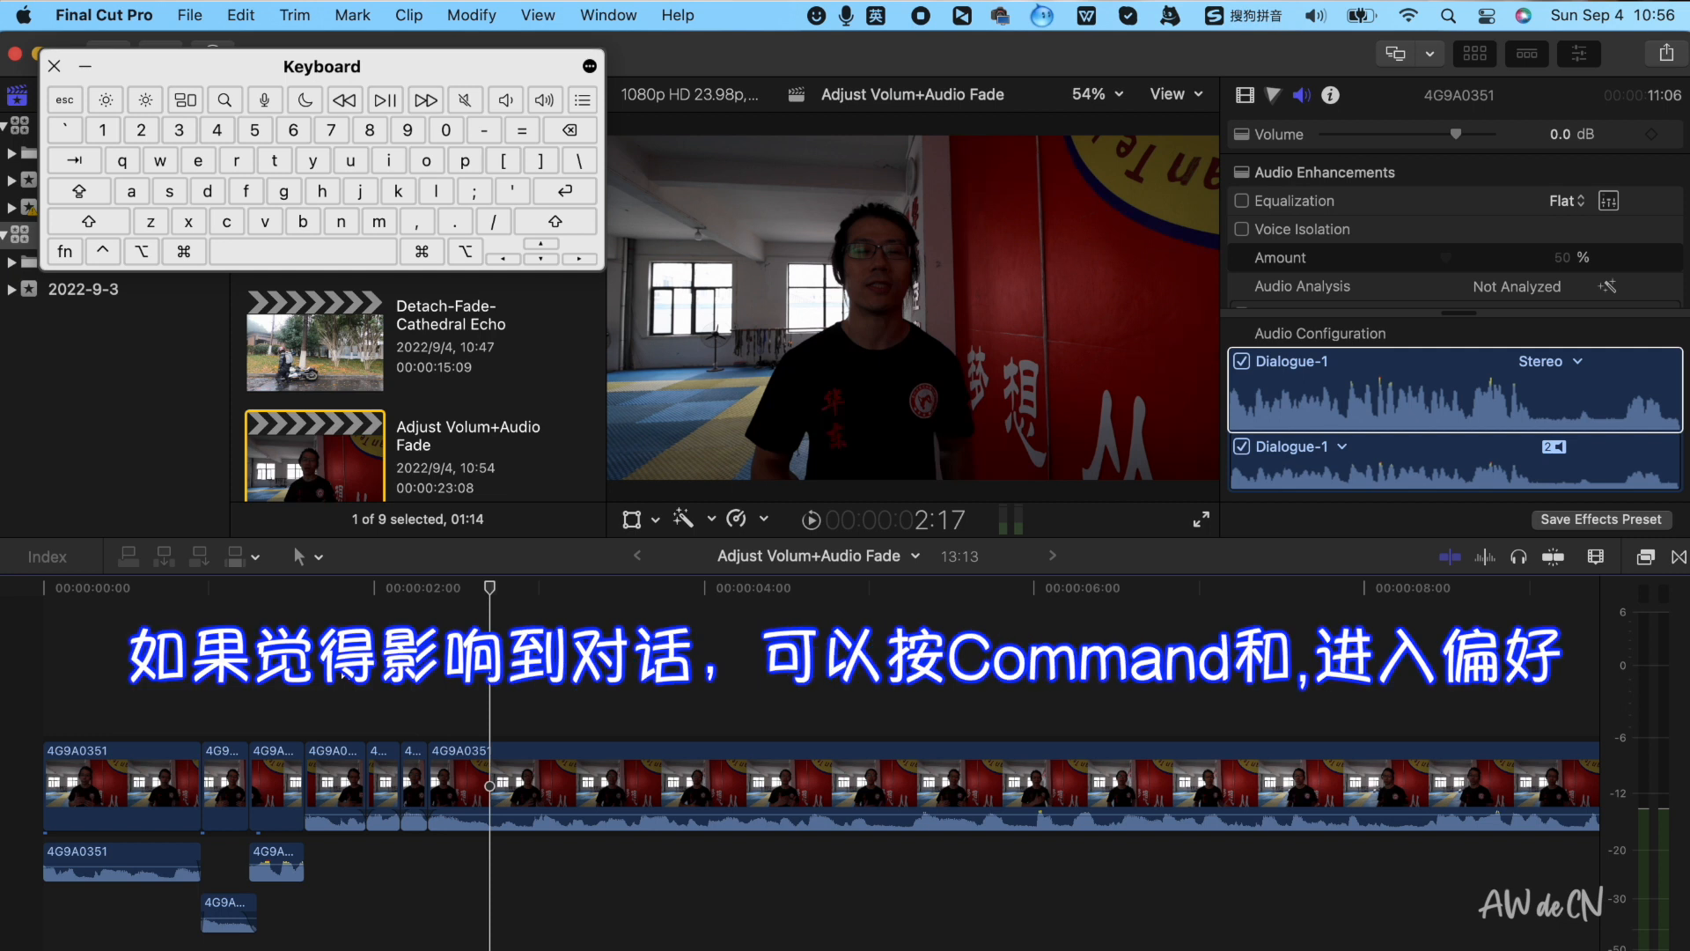
Open the Editing preferences to check the default audio fade duration
{"action": "key", "text": "super"}
{"action": "key", "text": "super+comma"}
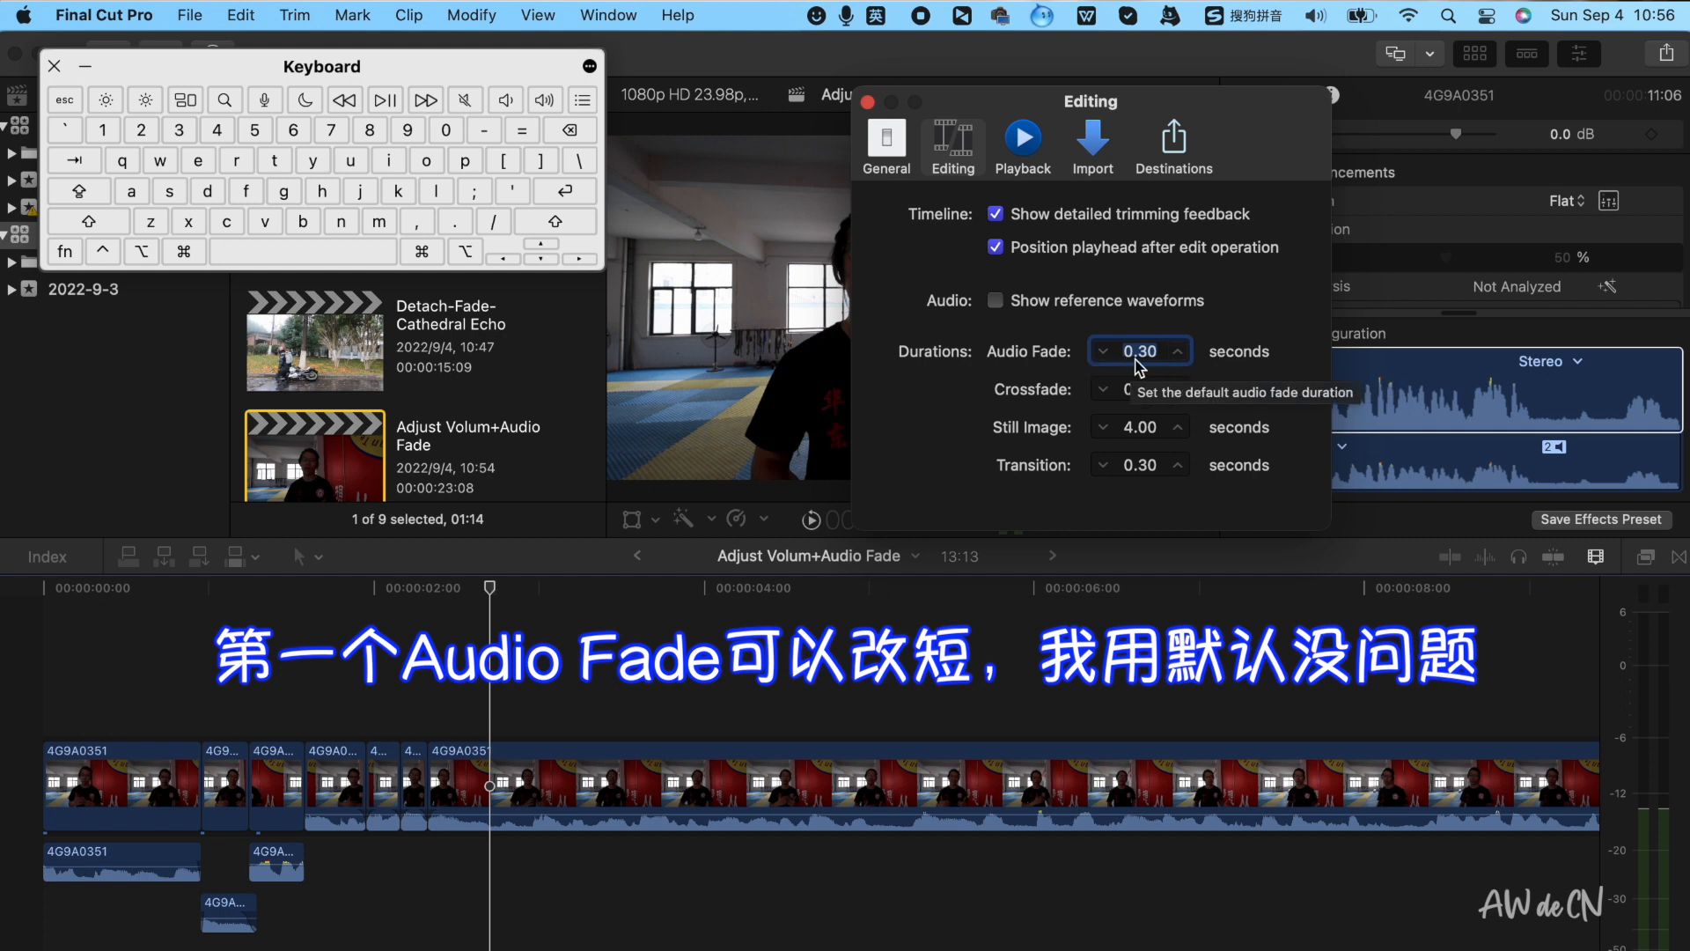
{"action": "left_click", "coordinate": [408, 599]}
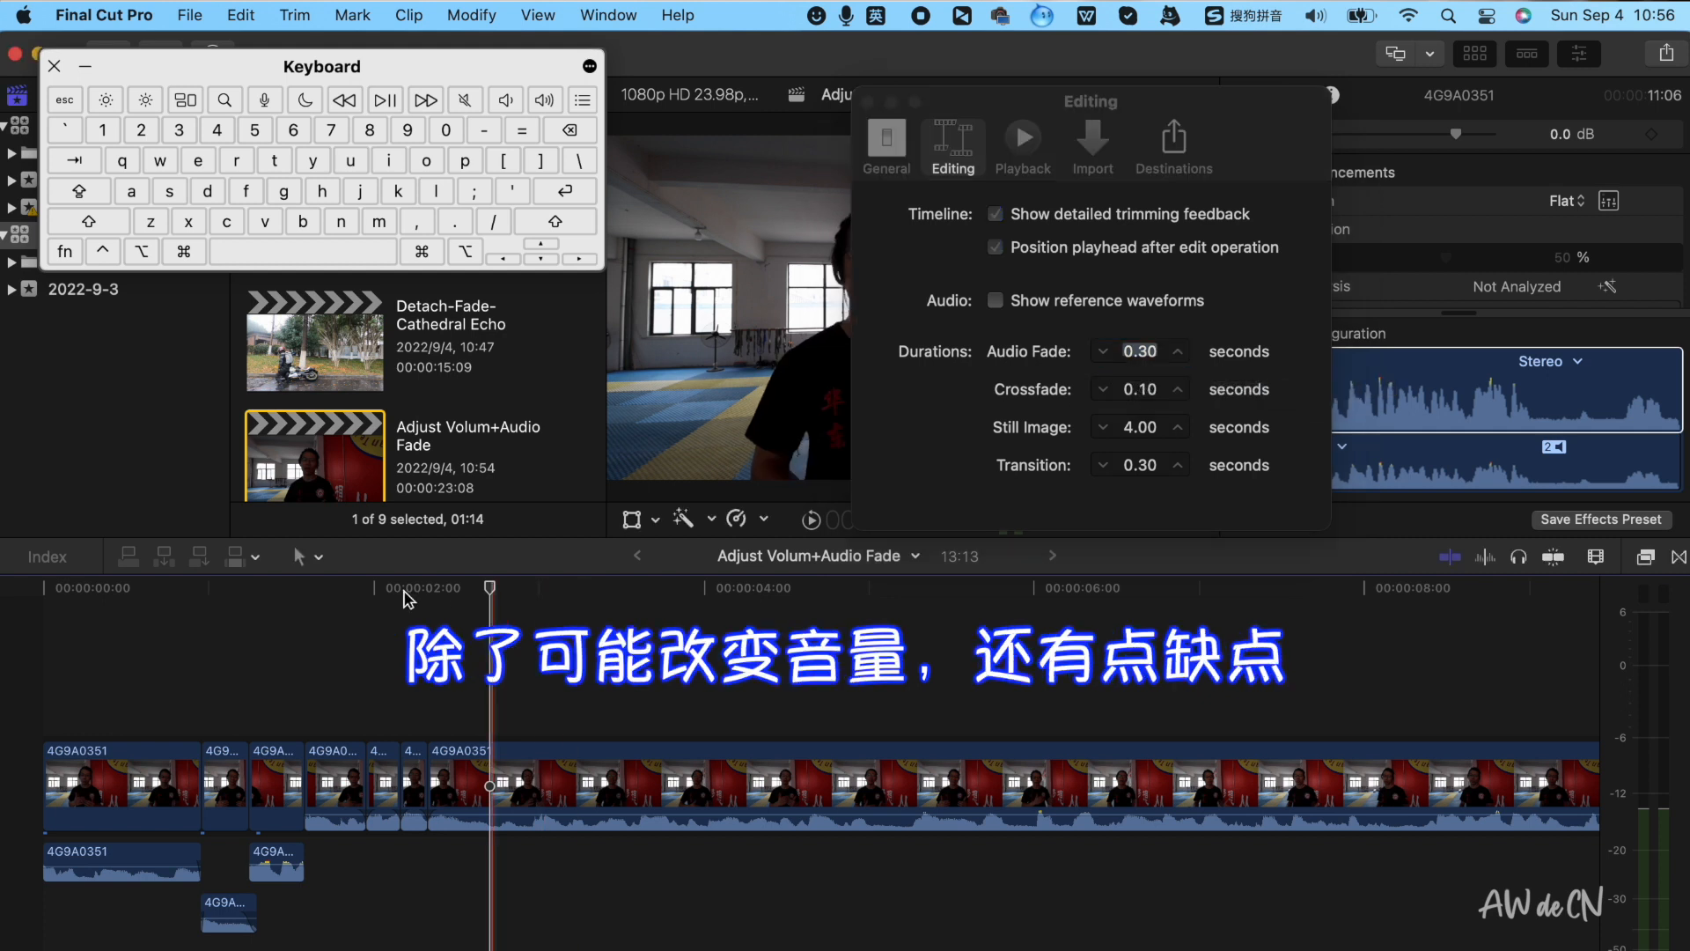
Try detaching the long clip's audio and blading the detached audio at two points
{"action": "left_click", "coordinate": [534, 768]}
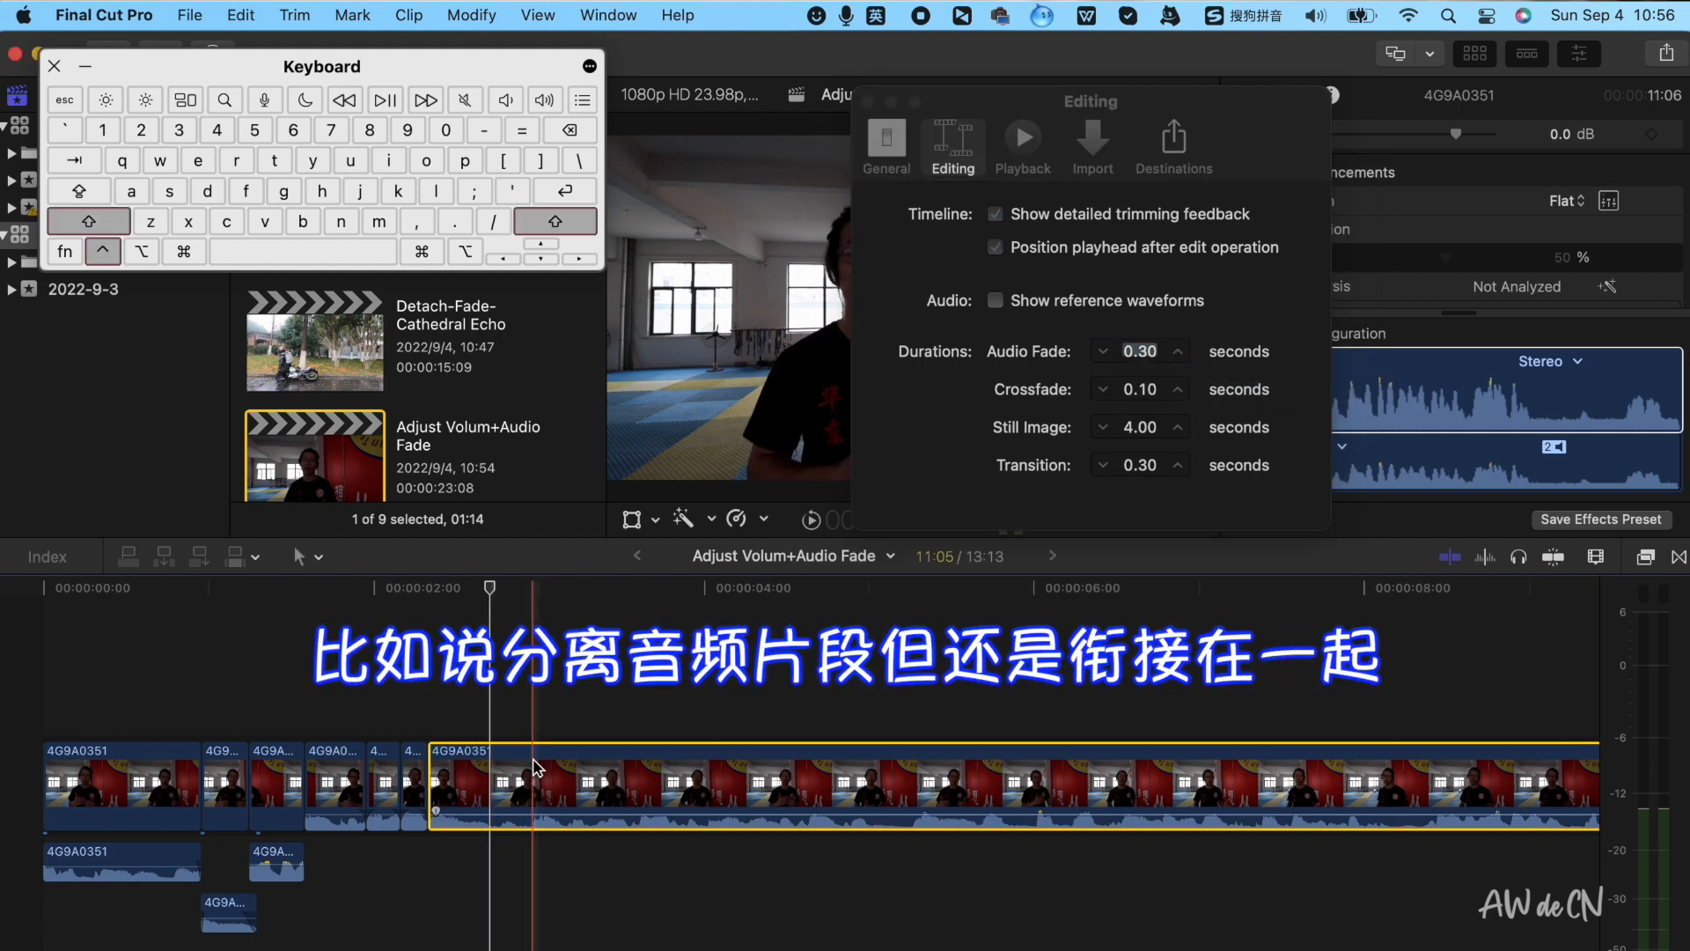
{"action": "key", "text": "ctrl+shift+s"}
{"action": "key", "text": "super+b"}
{"action": "left_click", "coordinate": [598, 864]}
{"action": "key", "text": "super+b"}
{"action": "left_click", "coordinate": [606, 917]}
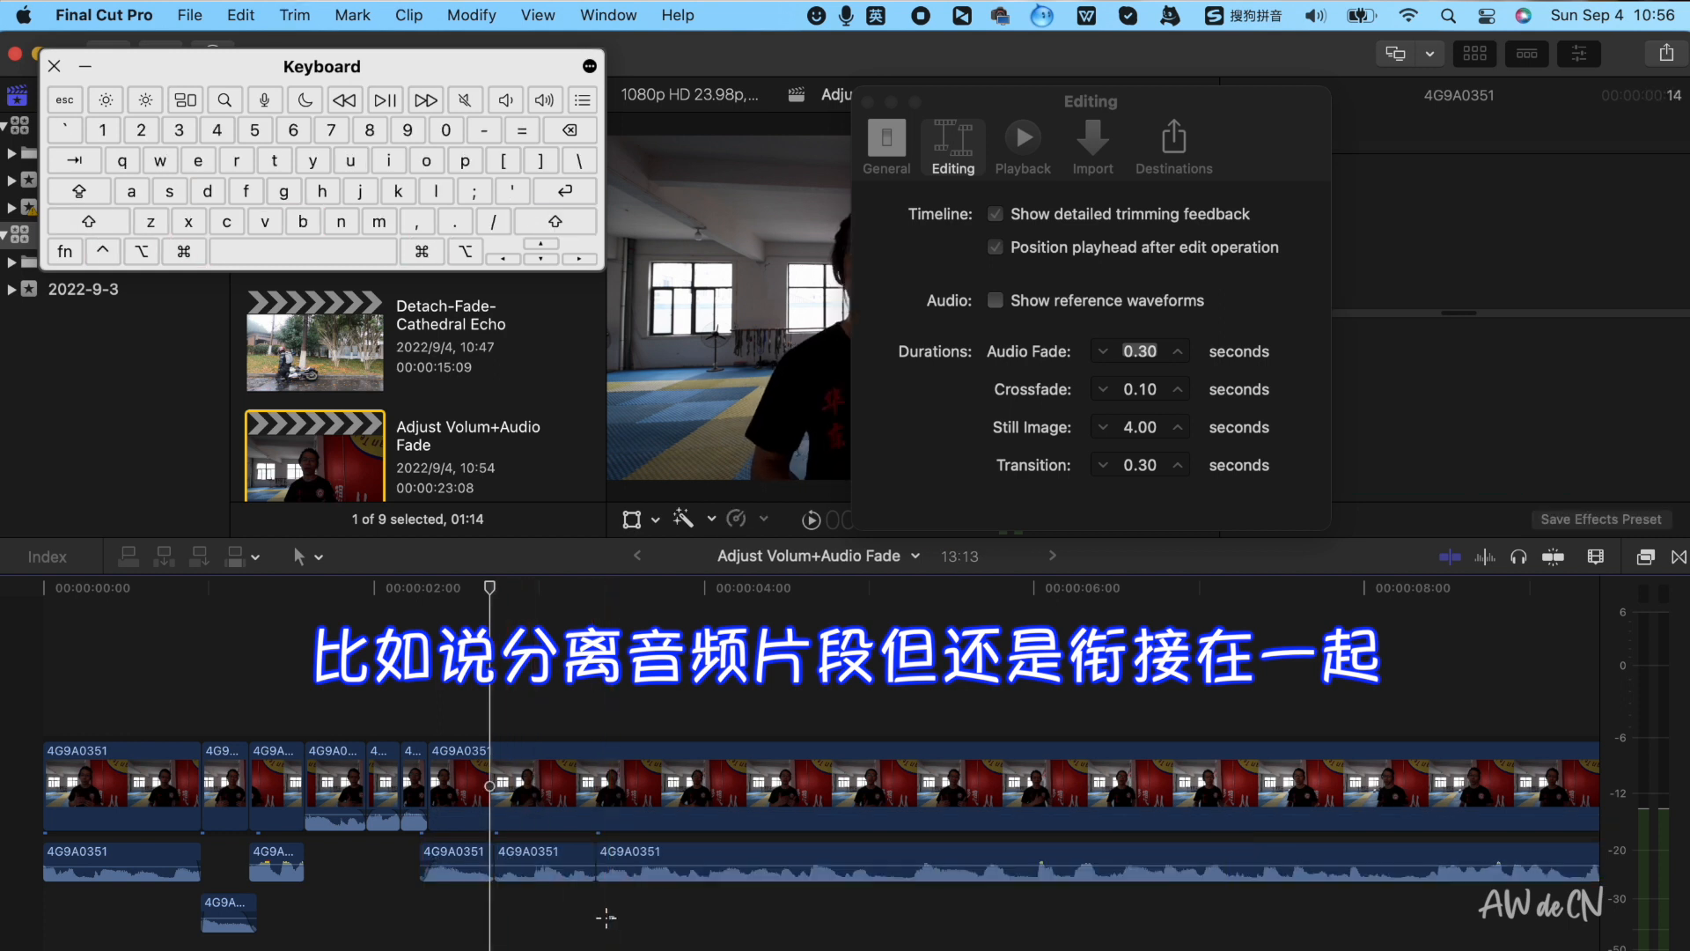
Crossfade the three detached audio pieces, zoom in, and undo the changes
{"action": "left_click_drag", "start_coordinate": [606, 917], "coordinate": [421, 838]}
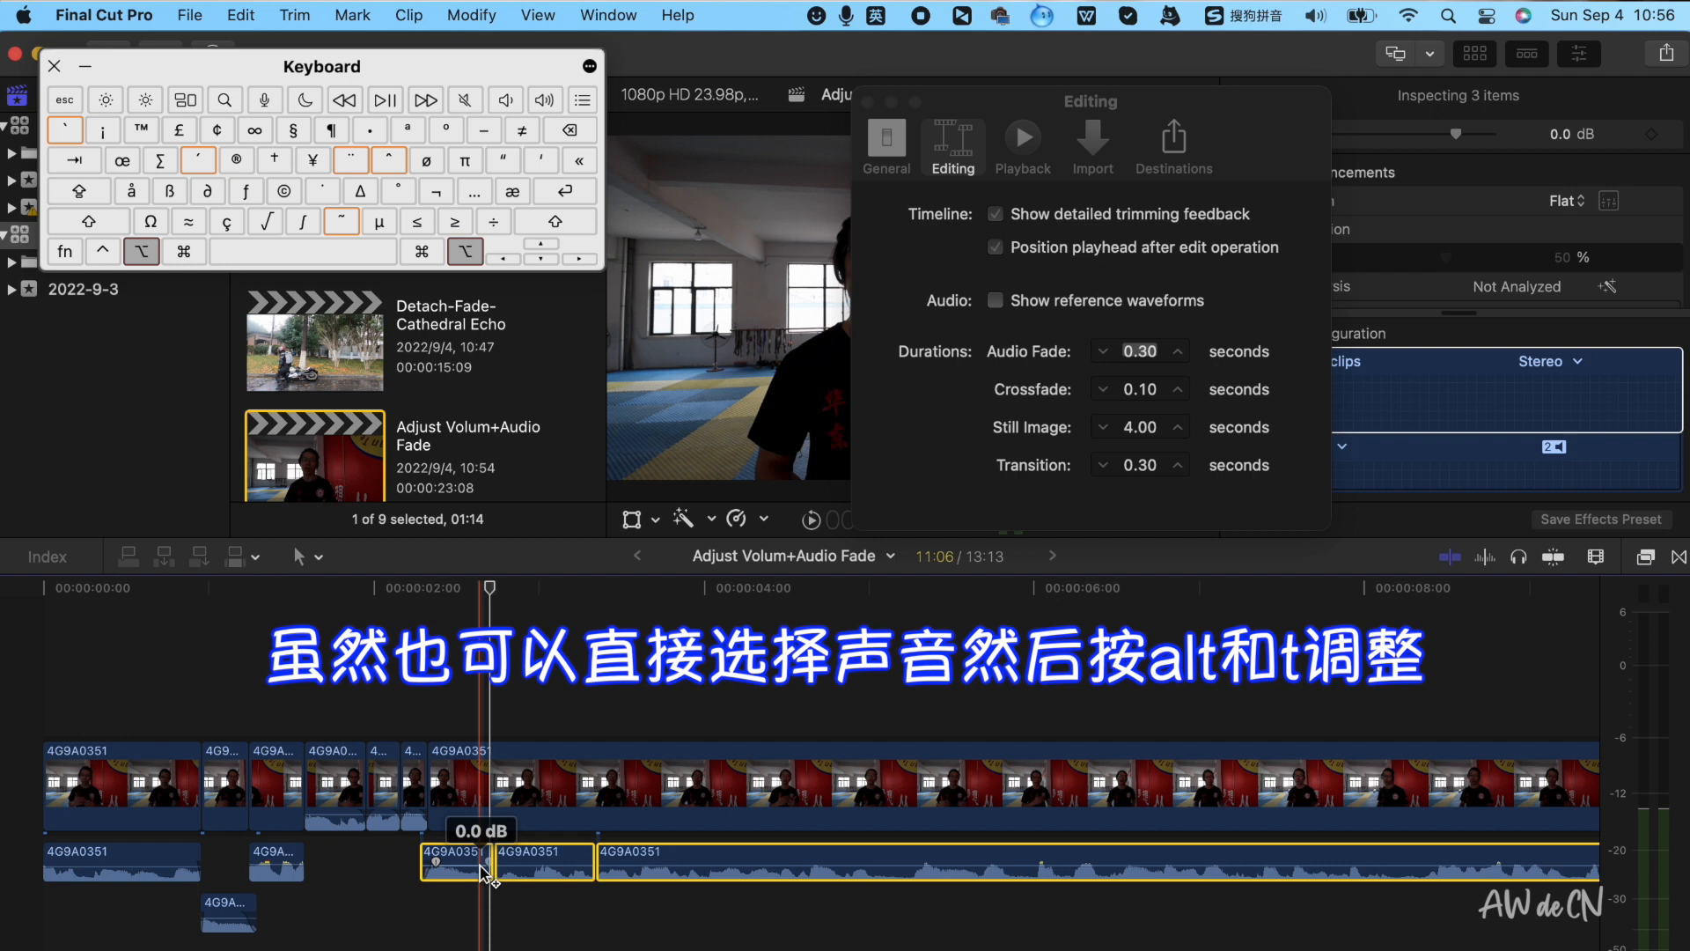
{"action": "key", "text": "alt+t"}
{"action": "key", "text": "super+equal"}
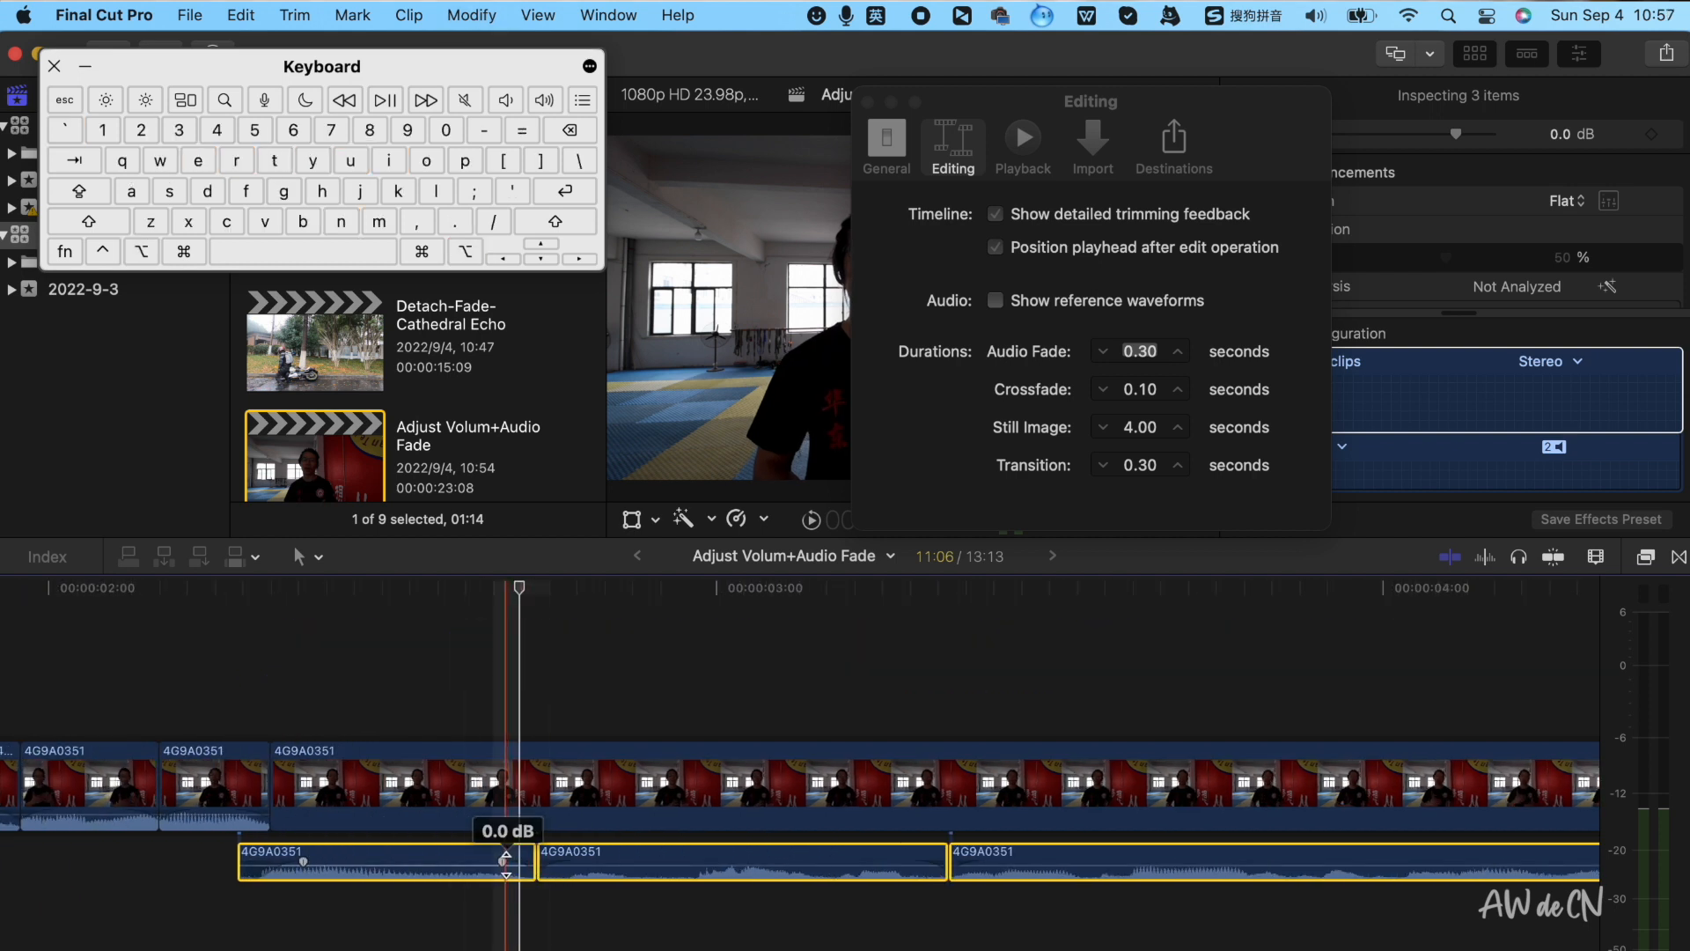
{"action": "key", "text": "super+z"}
{"action": "key", "text": "super+z"}
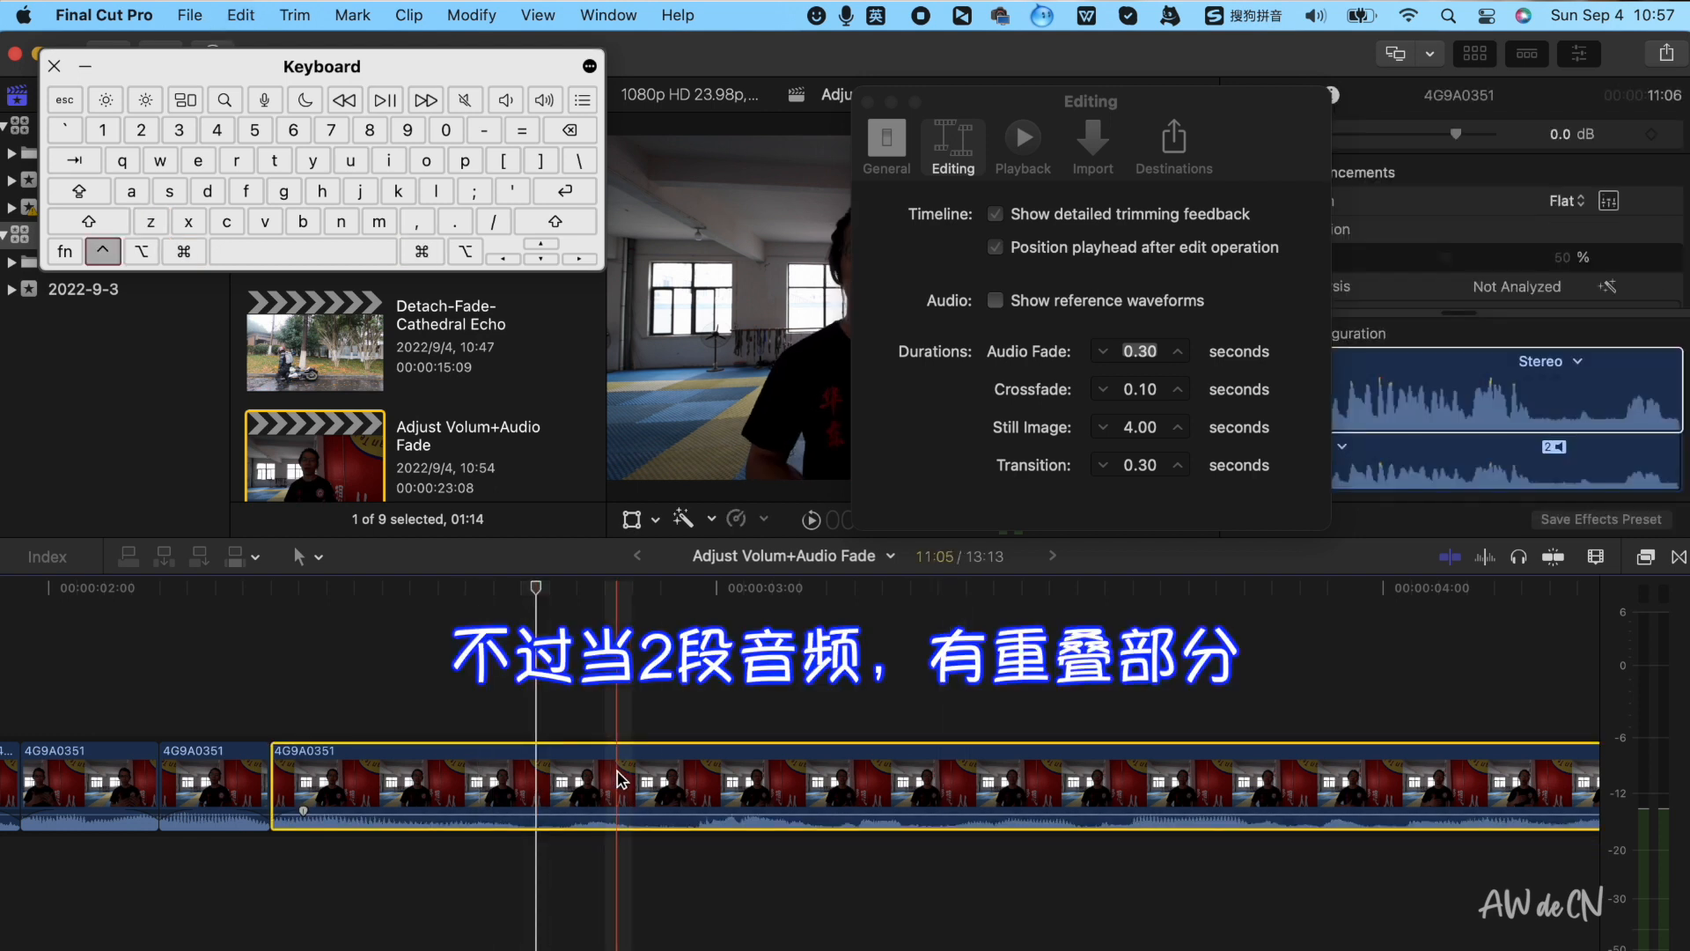
Detach the clip's audio again, blade it at the playhead, and trim the cut edge of the audio
{"action": "key", "text": "ctrl+shift+s"}
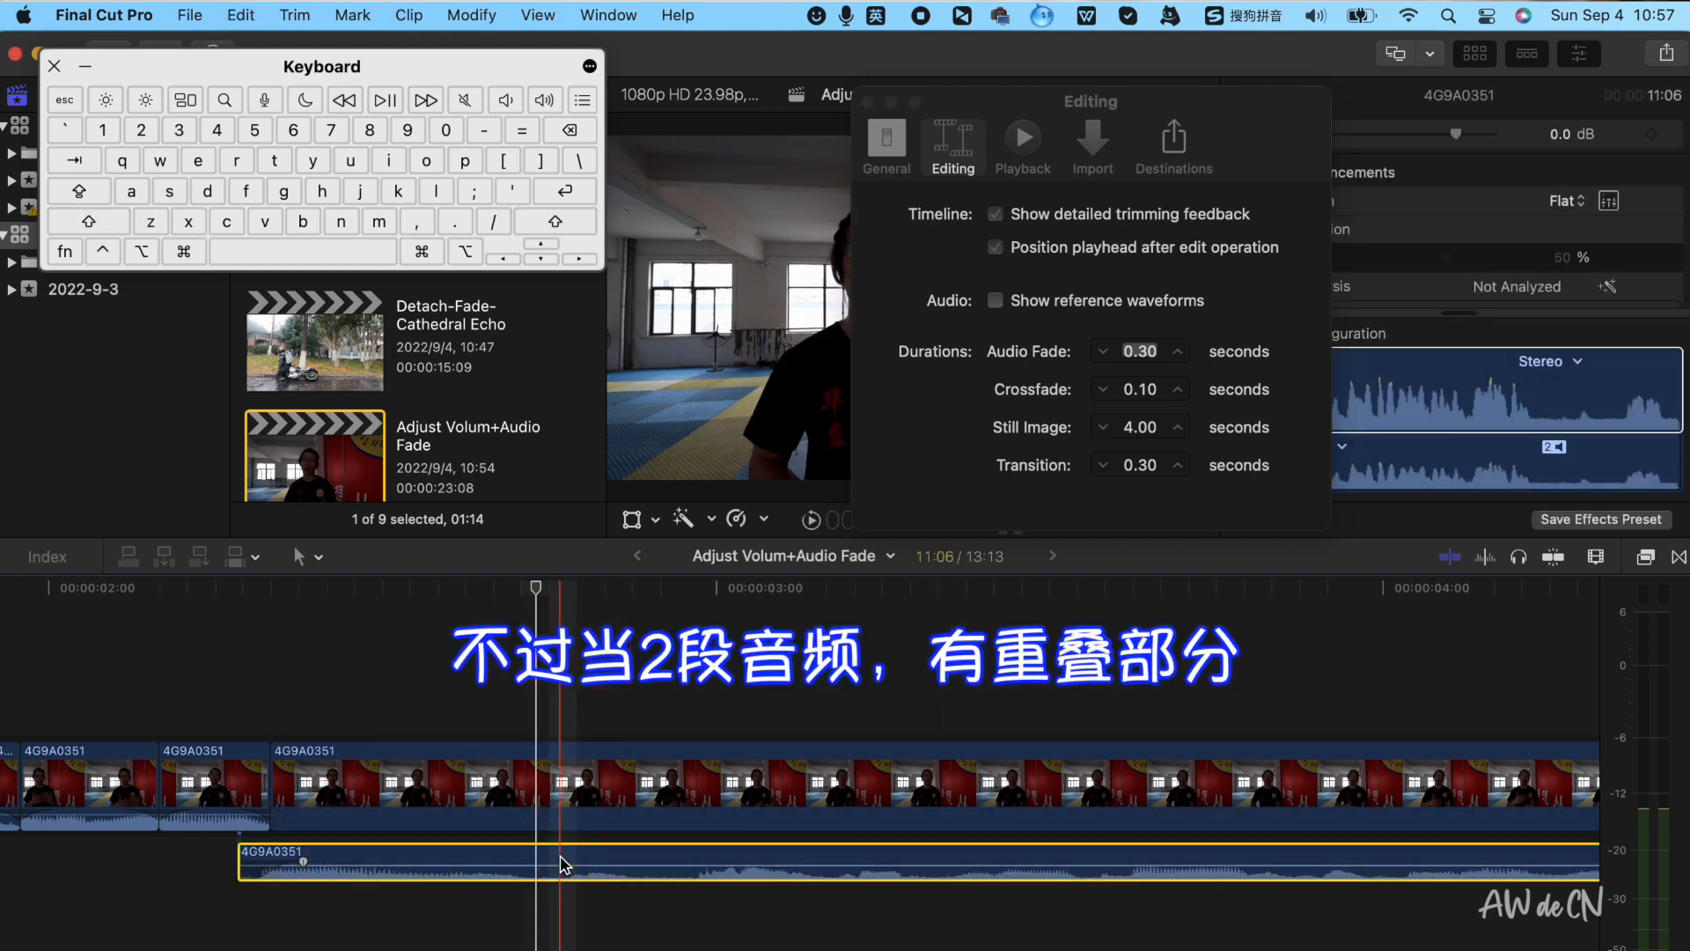
{"action": "key", "text": "super+b"}
{"action": "left_click", "coordinate": [568, 863]}
{"action": "left_click_drag", "start_coordinate": [569, 850], "coordinate": [497, 851]}
{"action": "left_click_drag", "start_coordinate": [596, 940], "coordinate": [507, 872]}
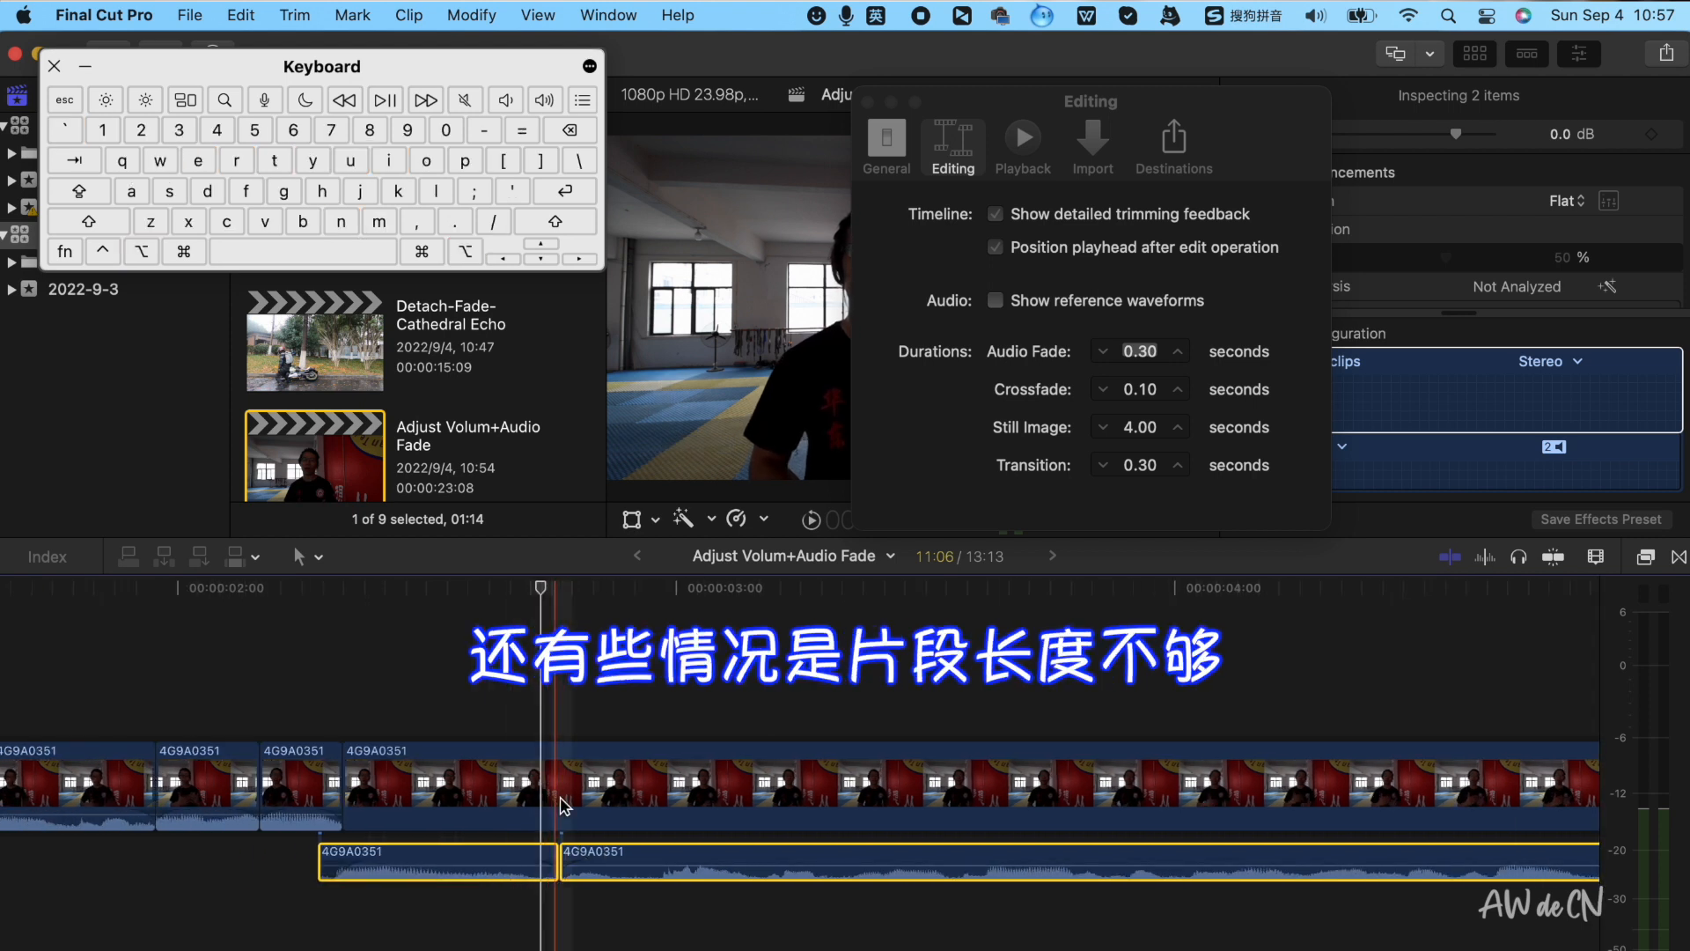
Detach the audio of the earlier crossfaded short clip
{"action": "scroll", "coordinate": [686, 821], "scroll_direction": "down", "scroll_amount": 3}
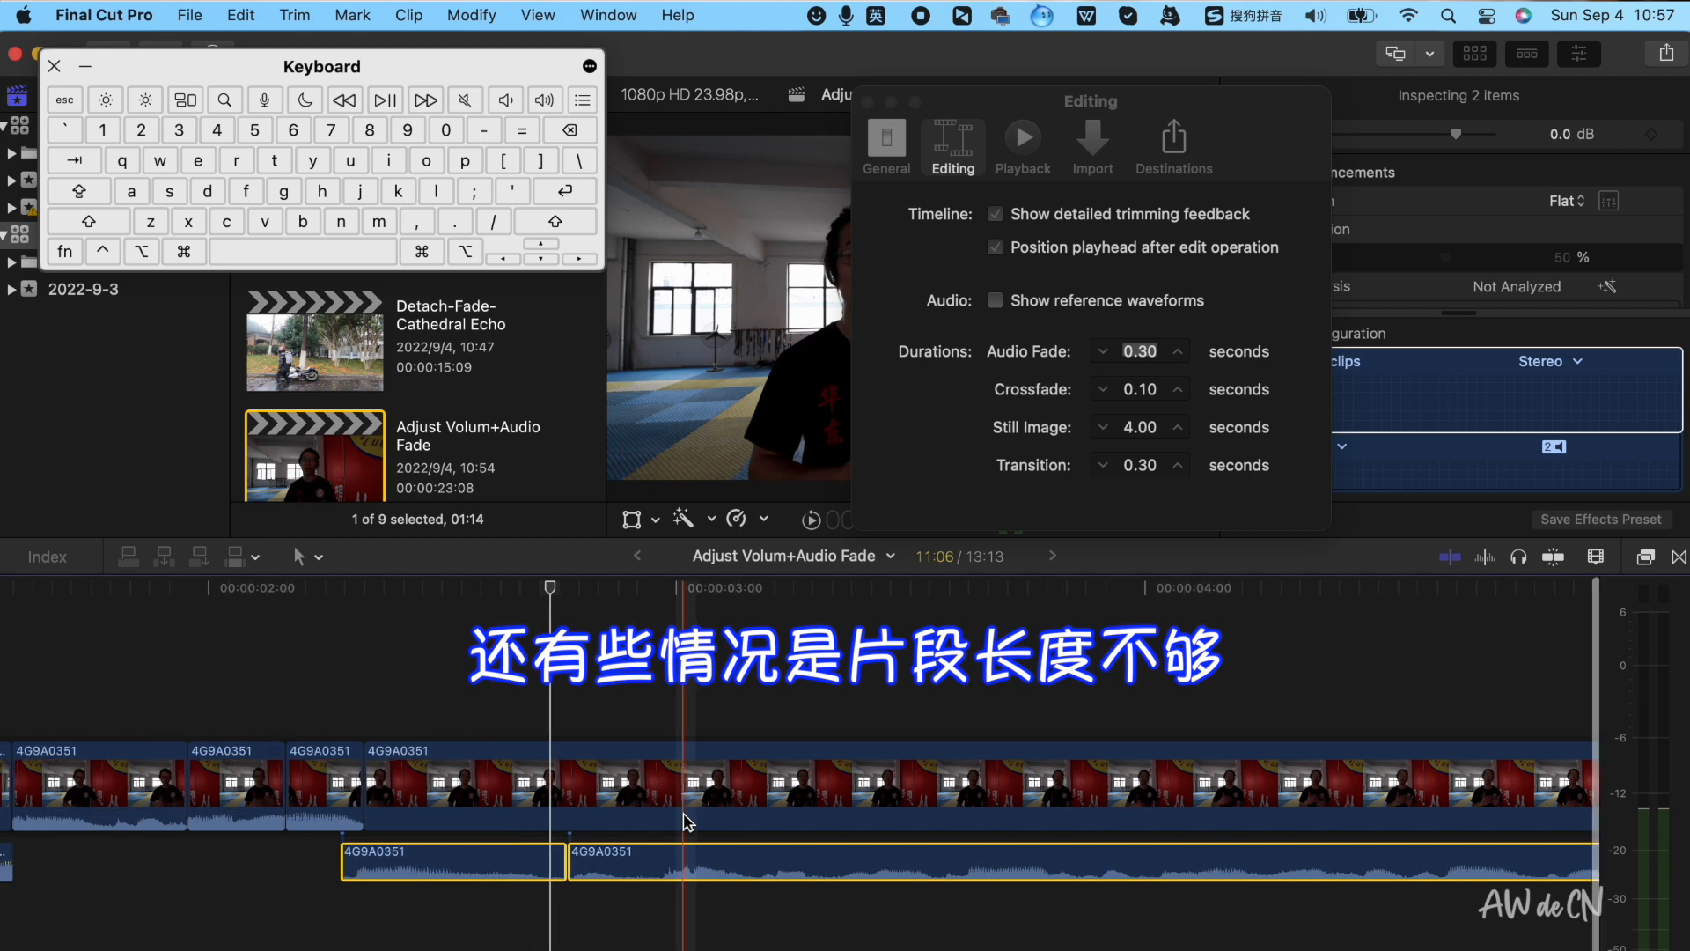
{"action": "scroll", "coordinate": [687, 821], "scroll_direction": "right", "scroll_amount": 8}
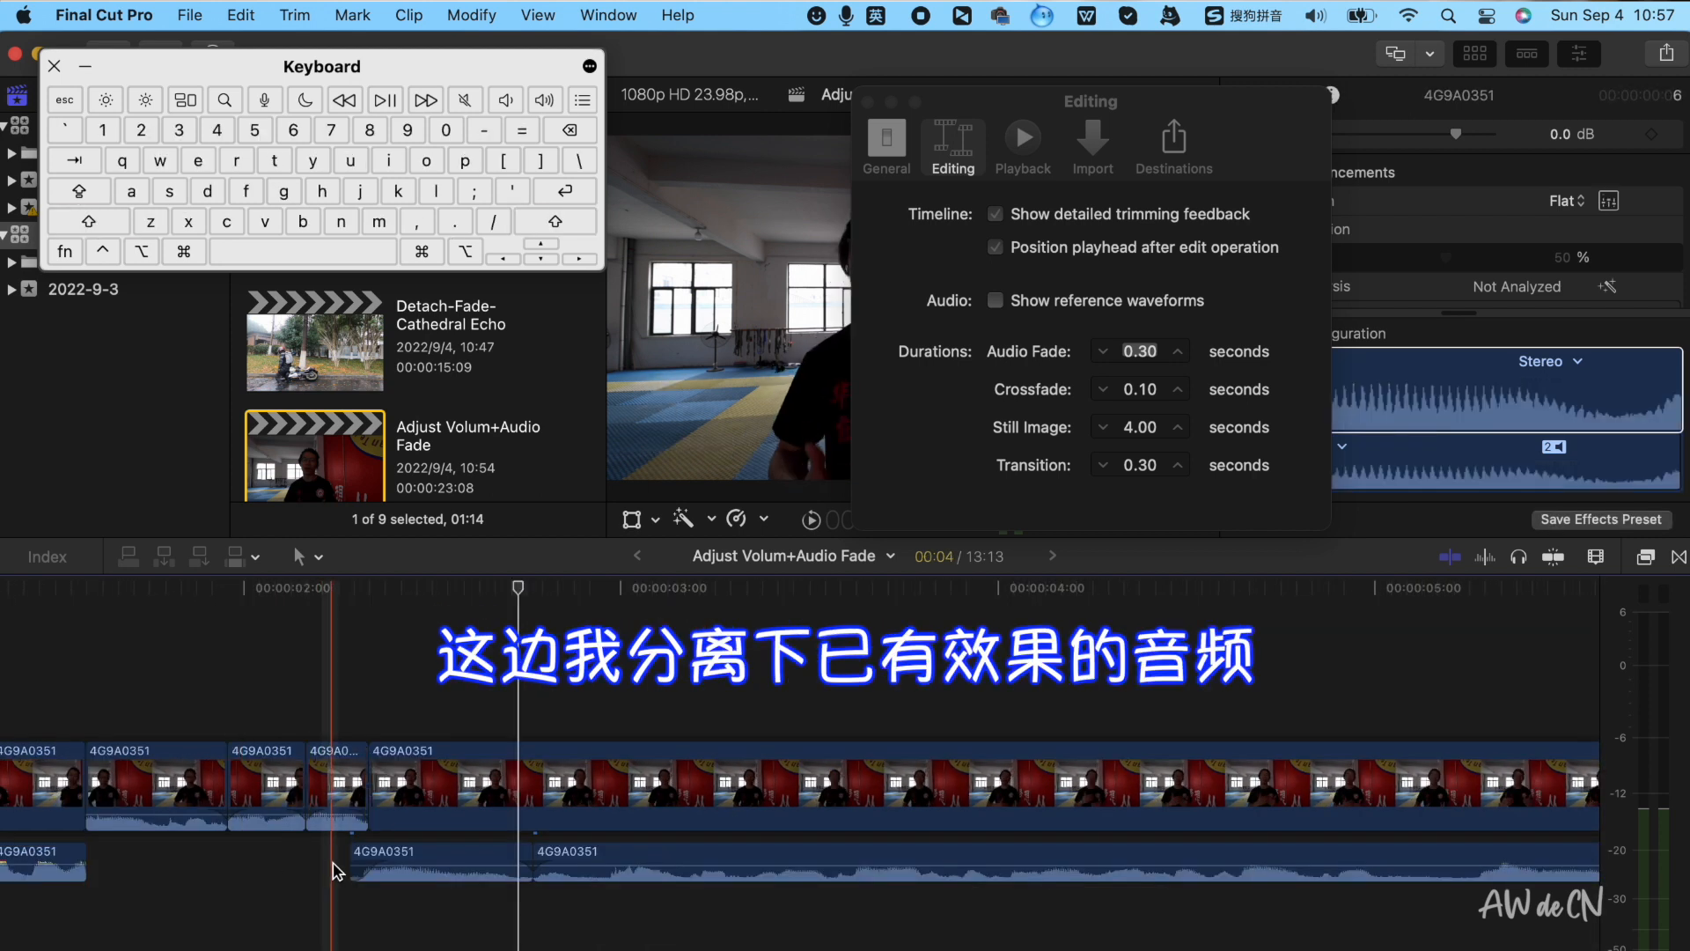
{"action": "left_click", "coordinate": [290, 810], "text": "shift"}
{"action": "key", "text": "ctrl+shift+s"}
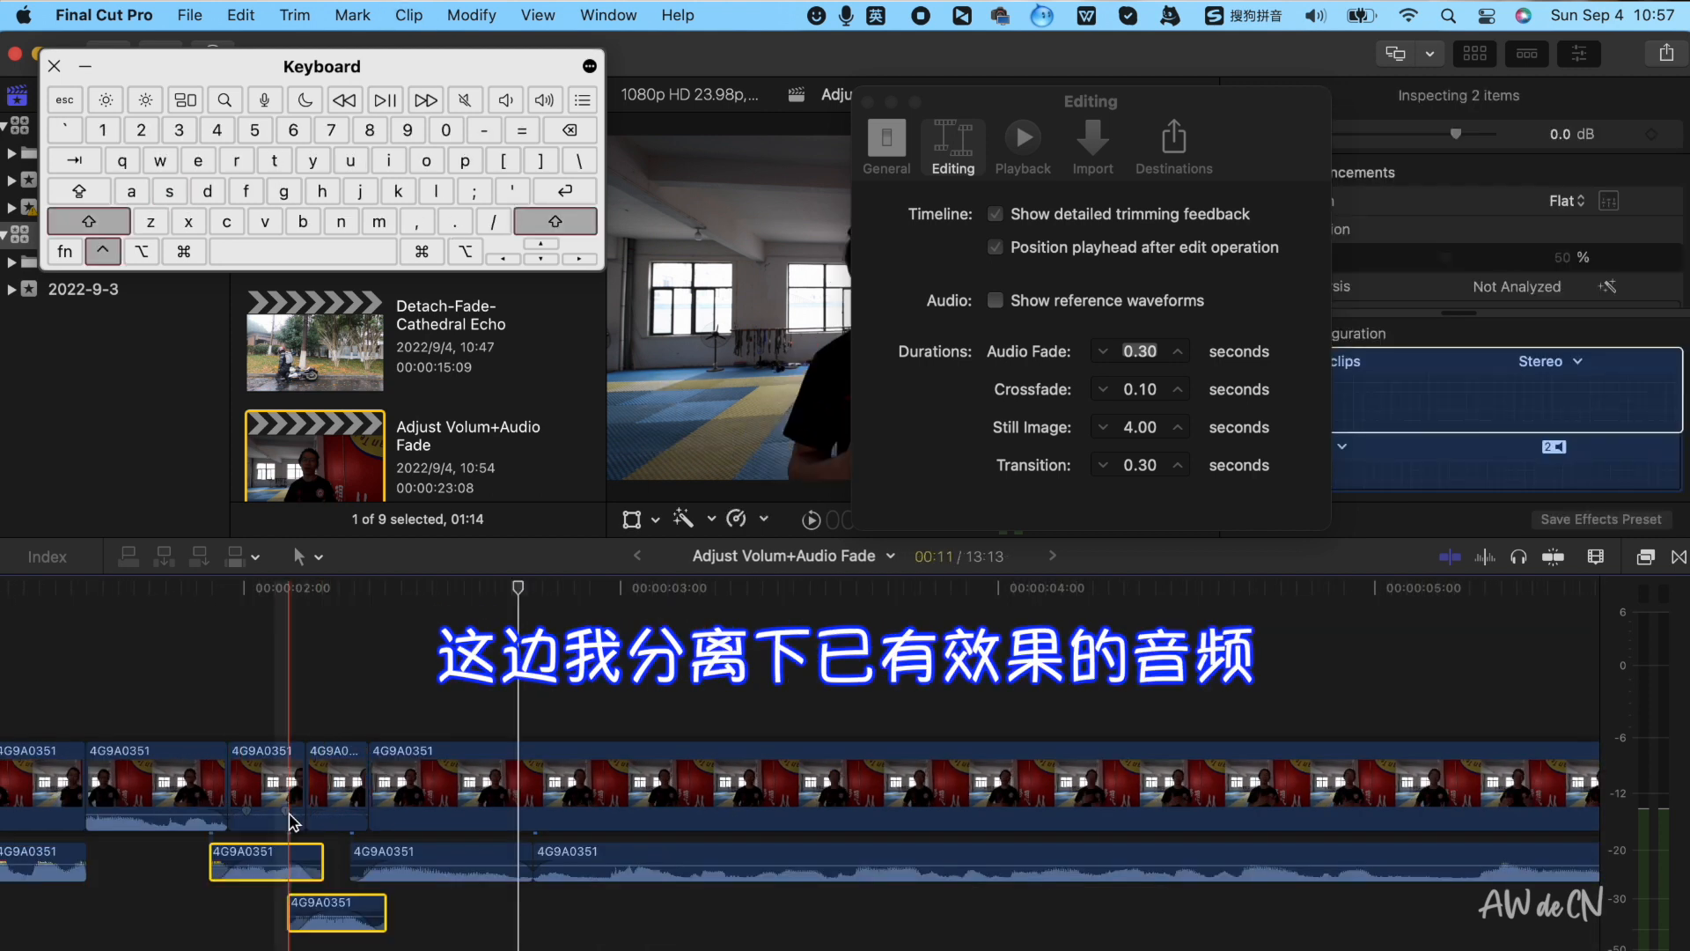
Trim the ends of the detached audio pieces to shorten their overlap
{"action": "scroll", "coordinate": [288, 840], "scroll_direction": "up", "scroll_amount": 3}
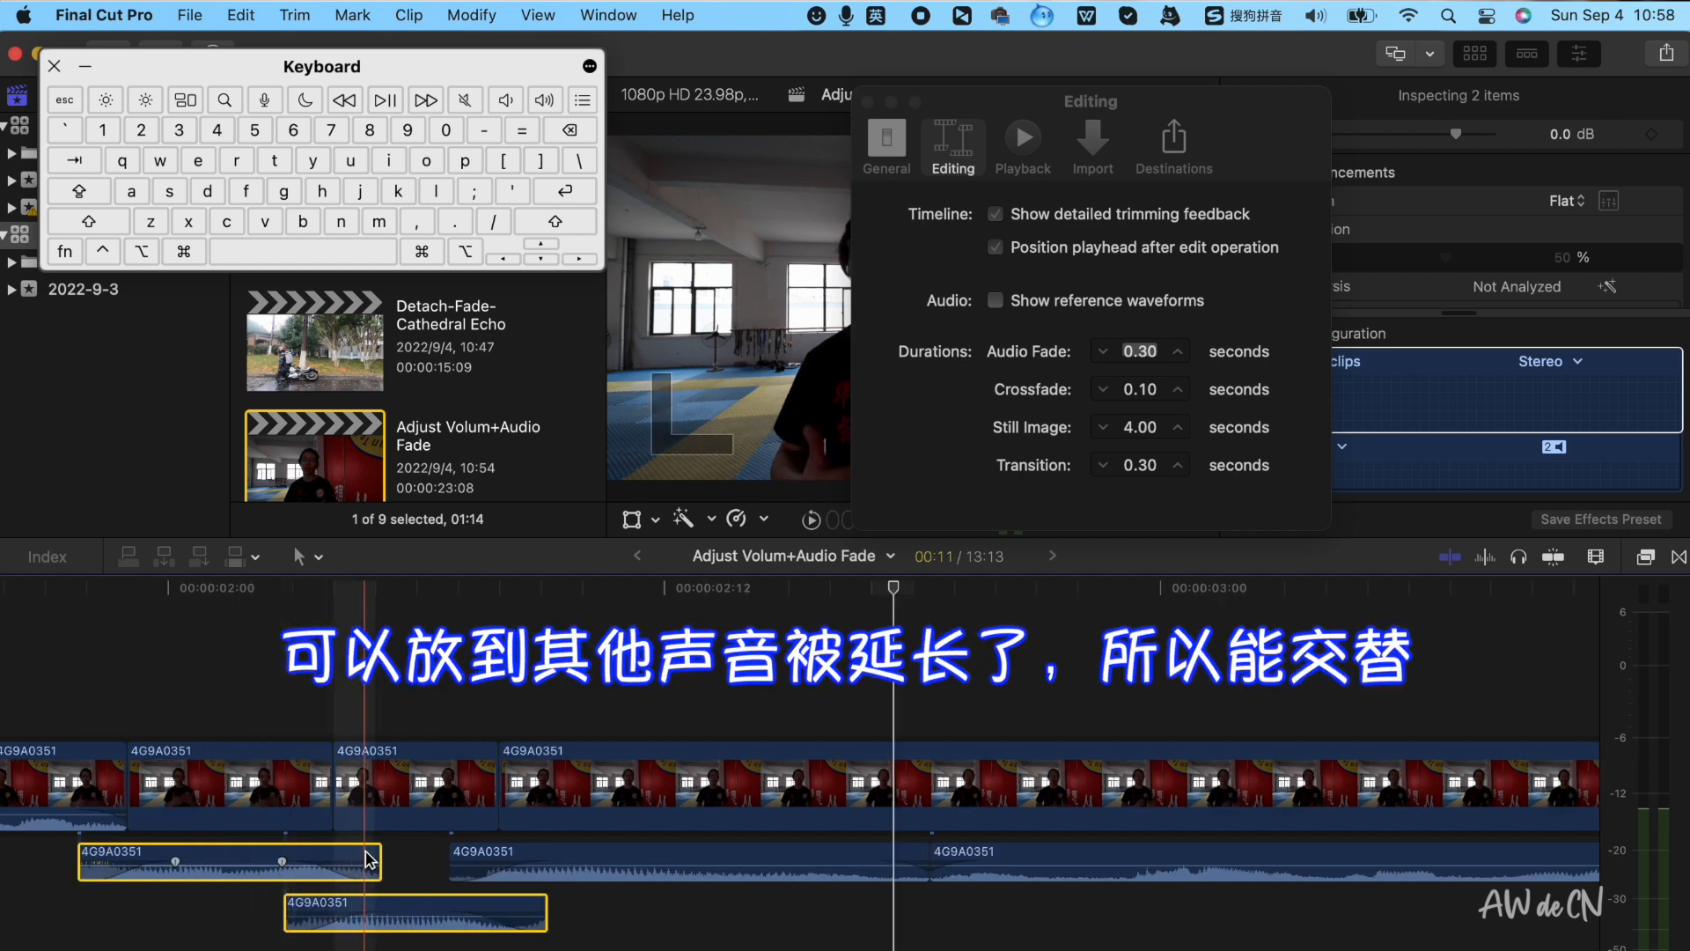
{"action": "mouse_move", "coordinate": [300, 910]}
{"action": "scroll", "coordinate": [326, 910], "scroll_direction": "down", "scroll_amount": 2}
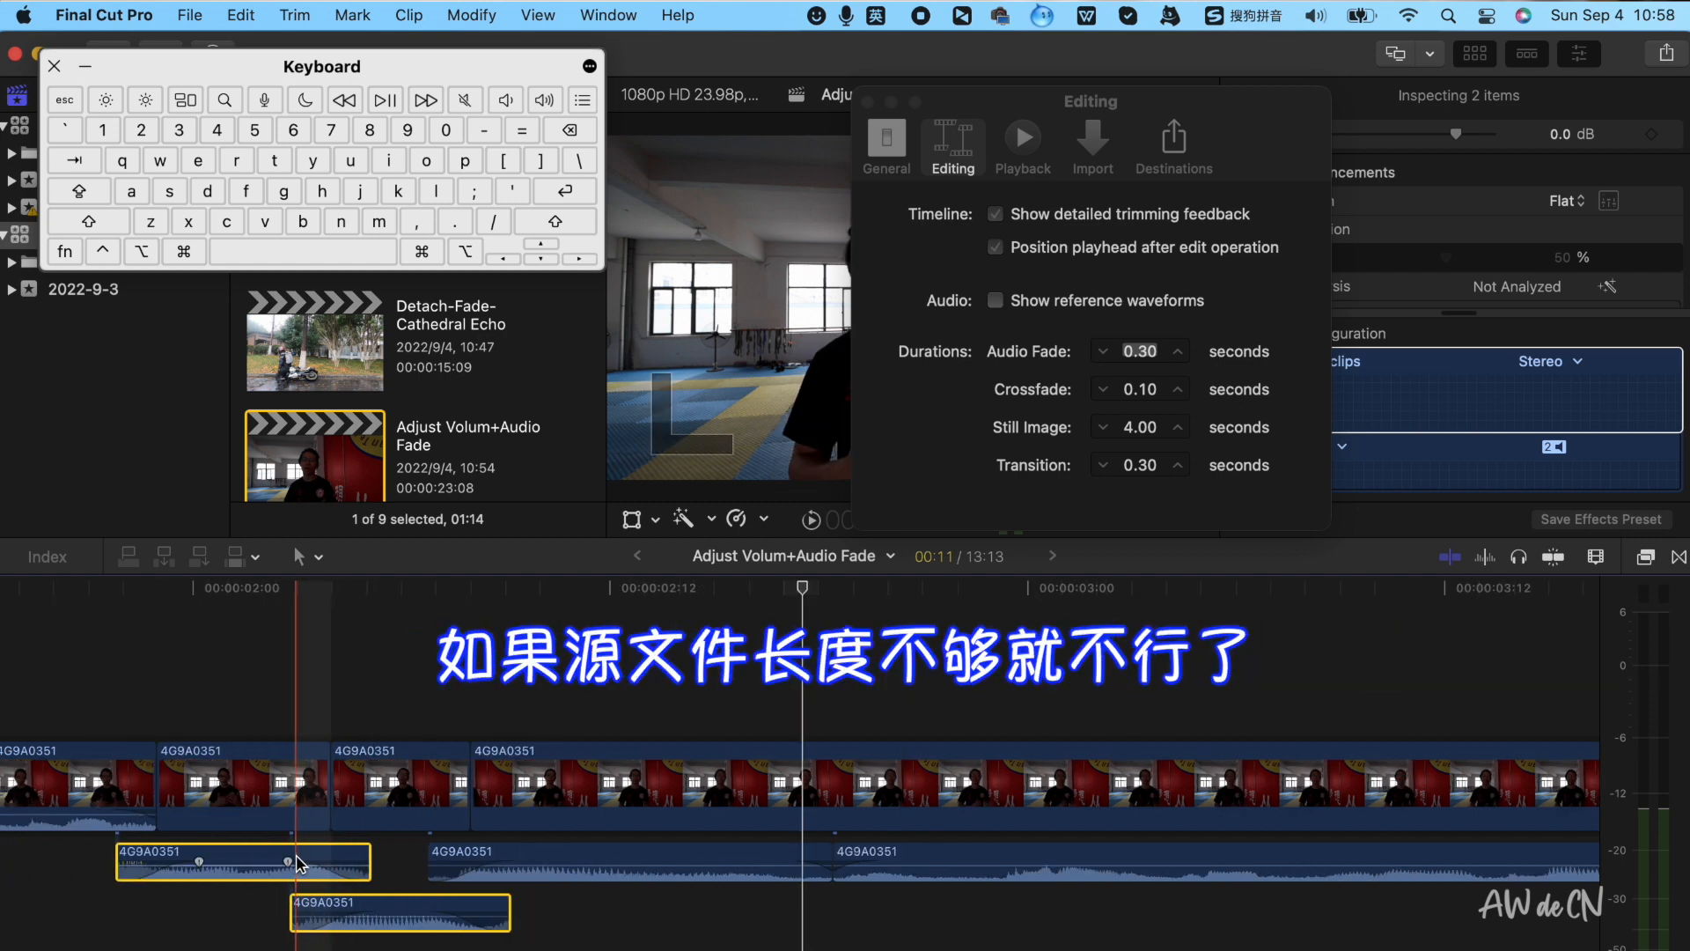
{"action": "left_click_drag", "start_coordinate": [365, 860], "coordinate": [317, 859]}
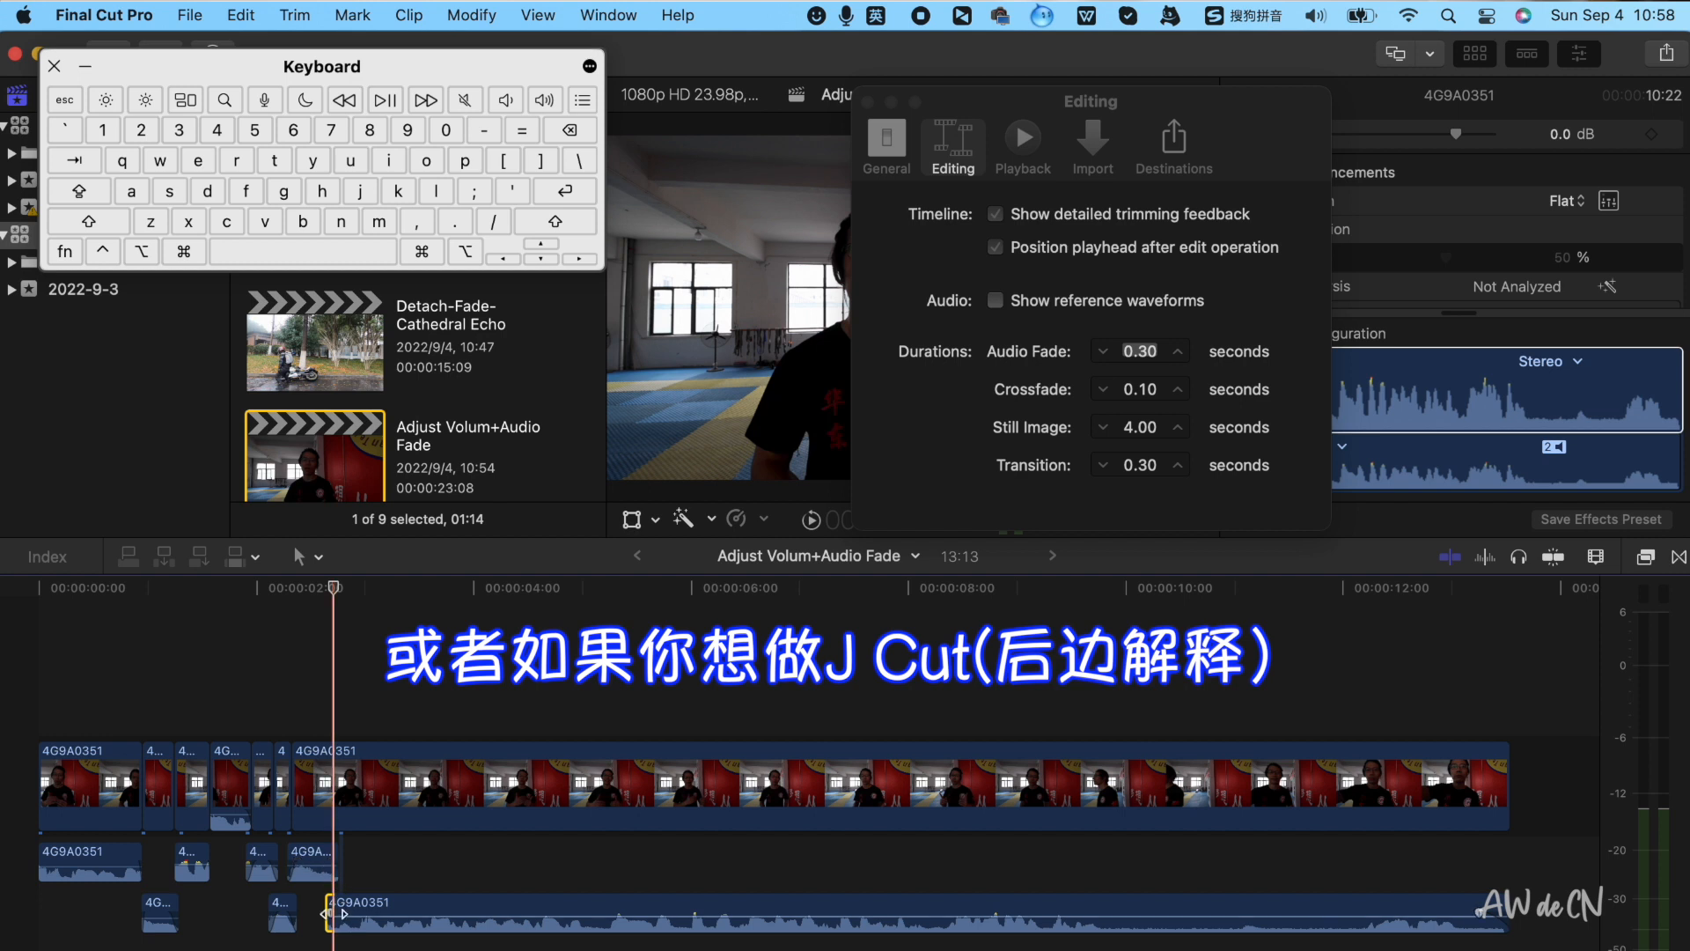
{"action": "left_click_drag", "start_coordinate": [326, 913], "coordinate": [337, 905]}
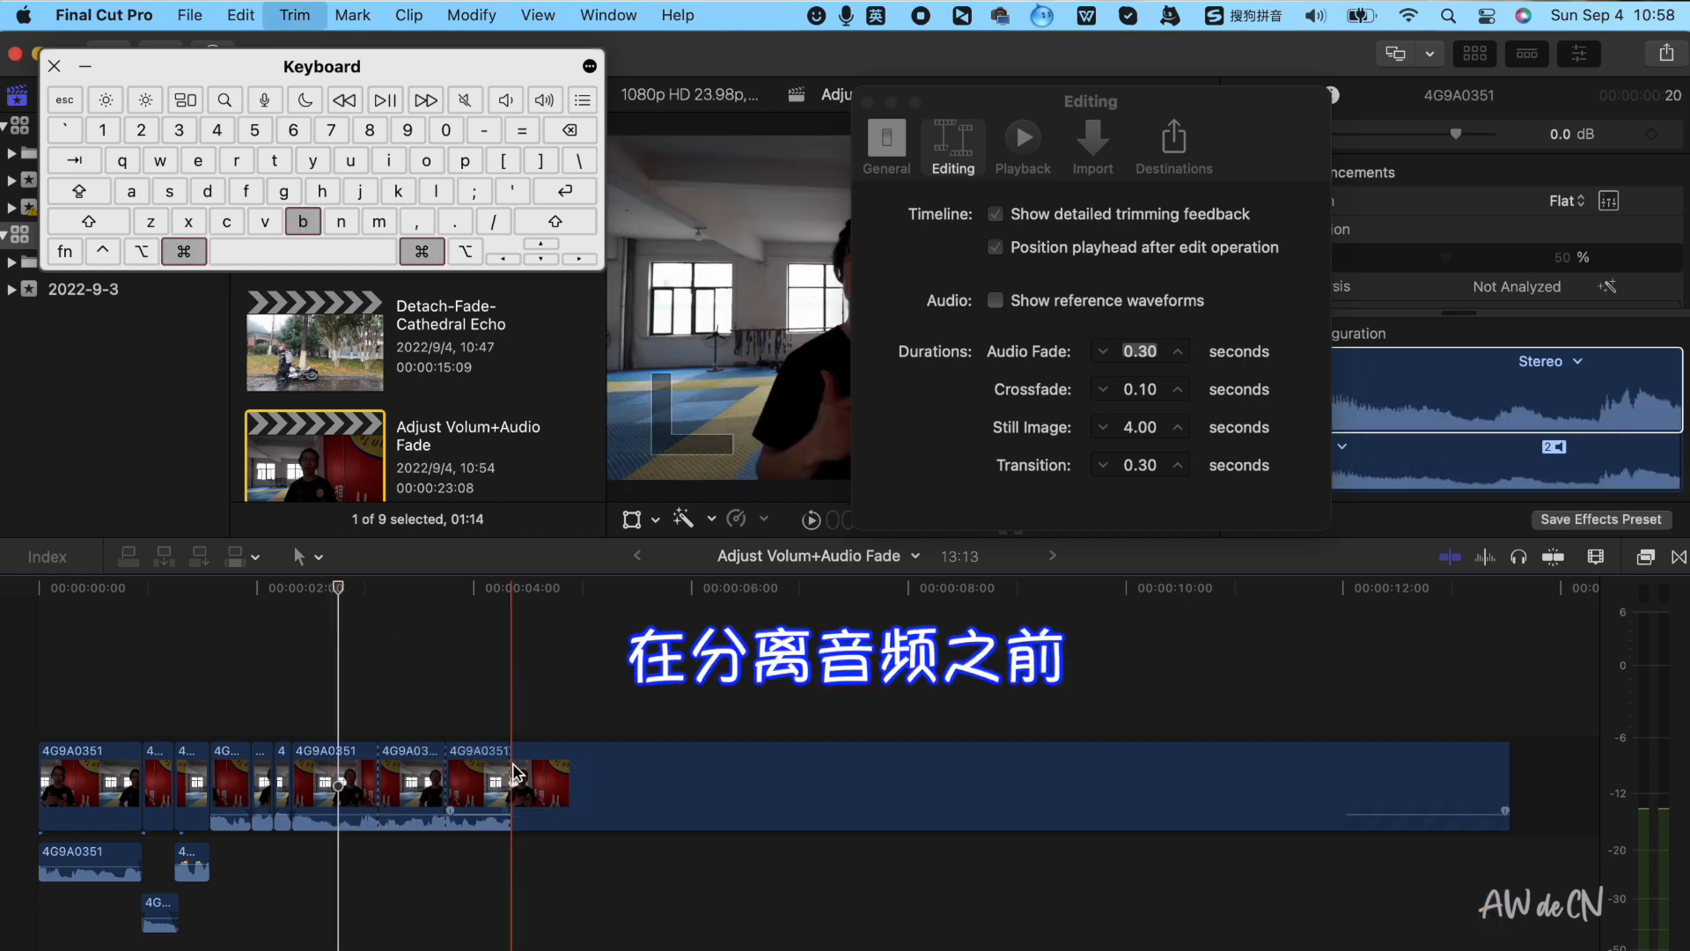
Select the four newly cut clips, crossfade them, and detach their audio
{"action": "left_click_drag", "start_coordinate": [574, 856], "coordinate": [407, 819]}
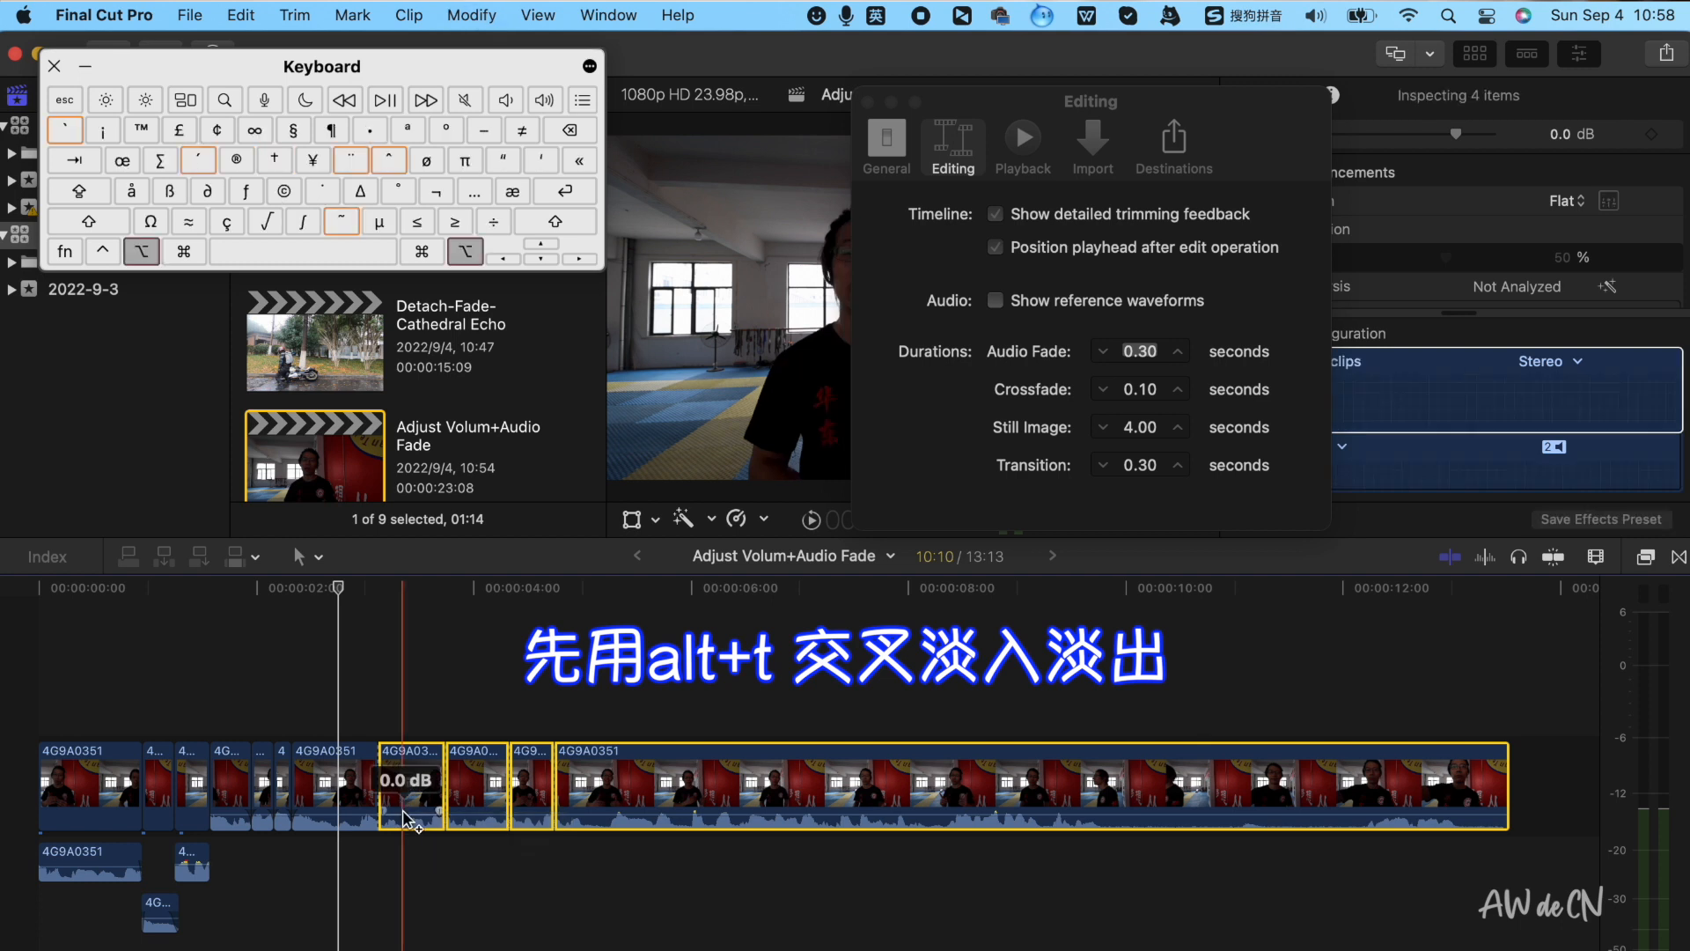
{"action": "key", "text": "alt+t"}
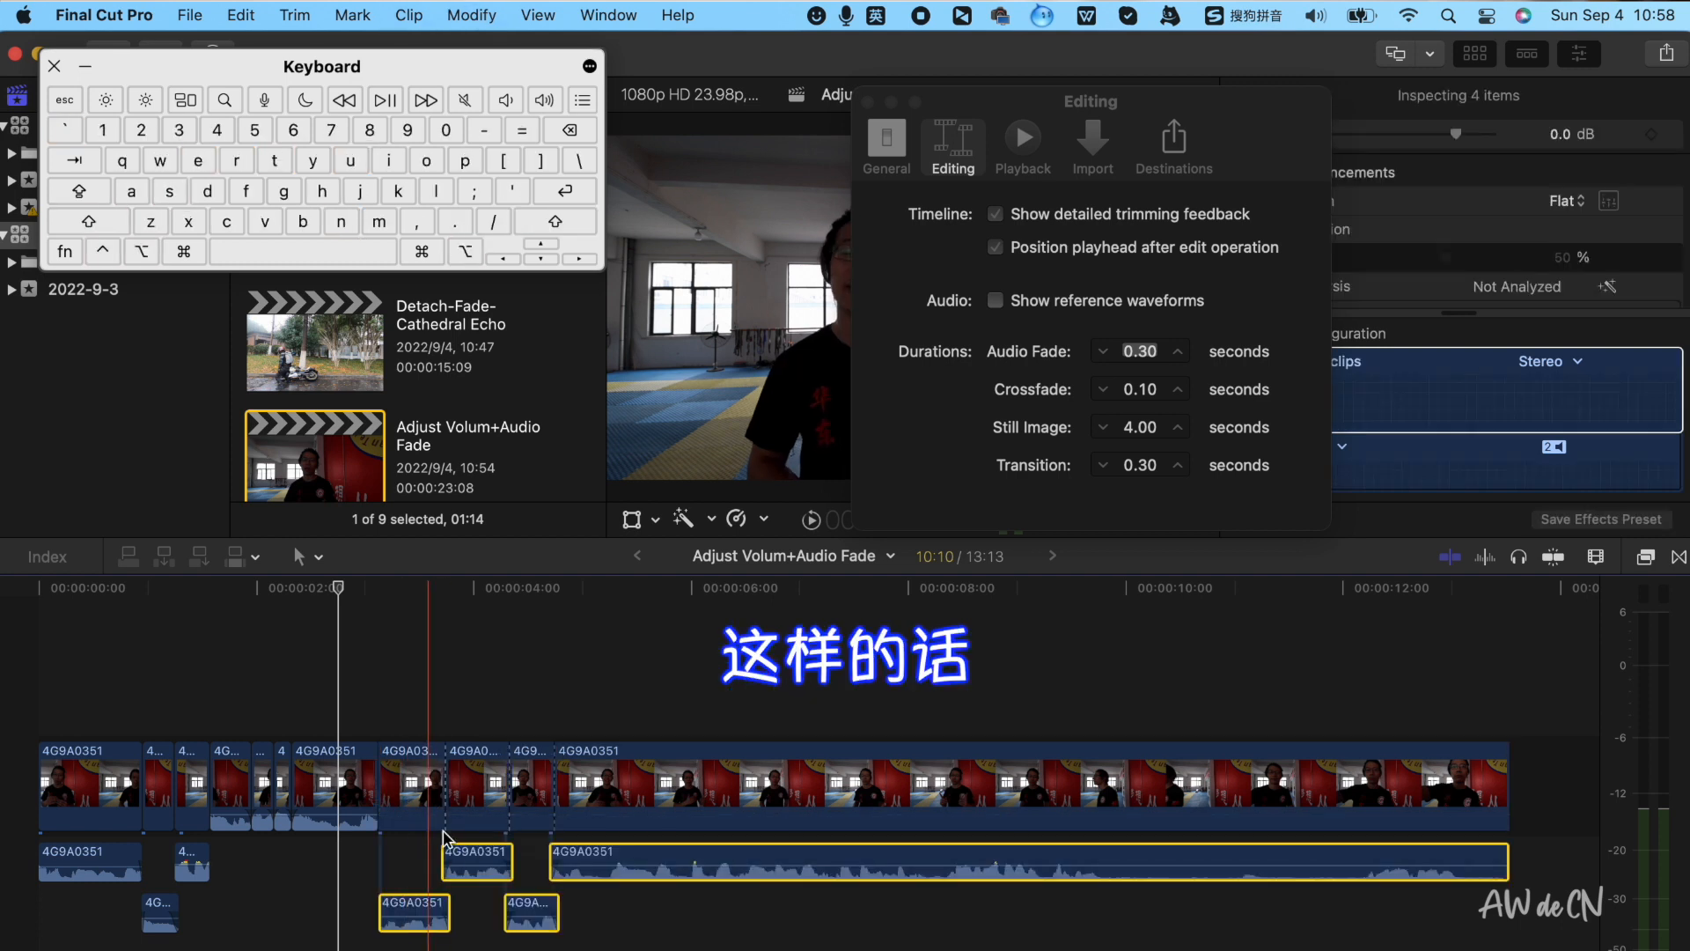
Adjust the start edge of the long detached audio clip to overlap the preceding audio piece
{"action": "left_click_drag", "start_coordinate": [554, 854], "coordinate": [537, 854]}
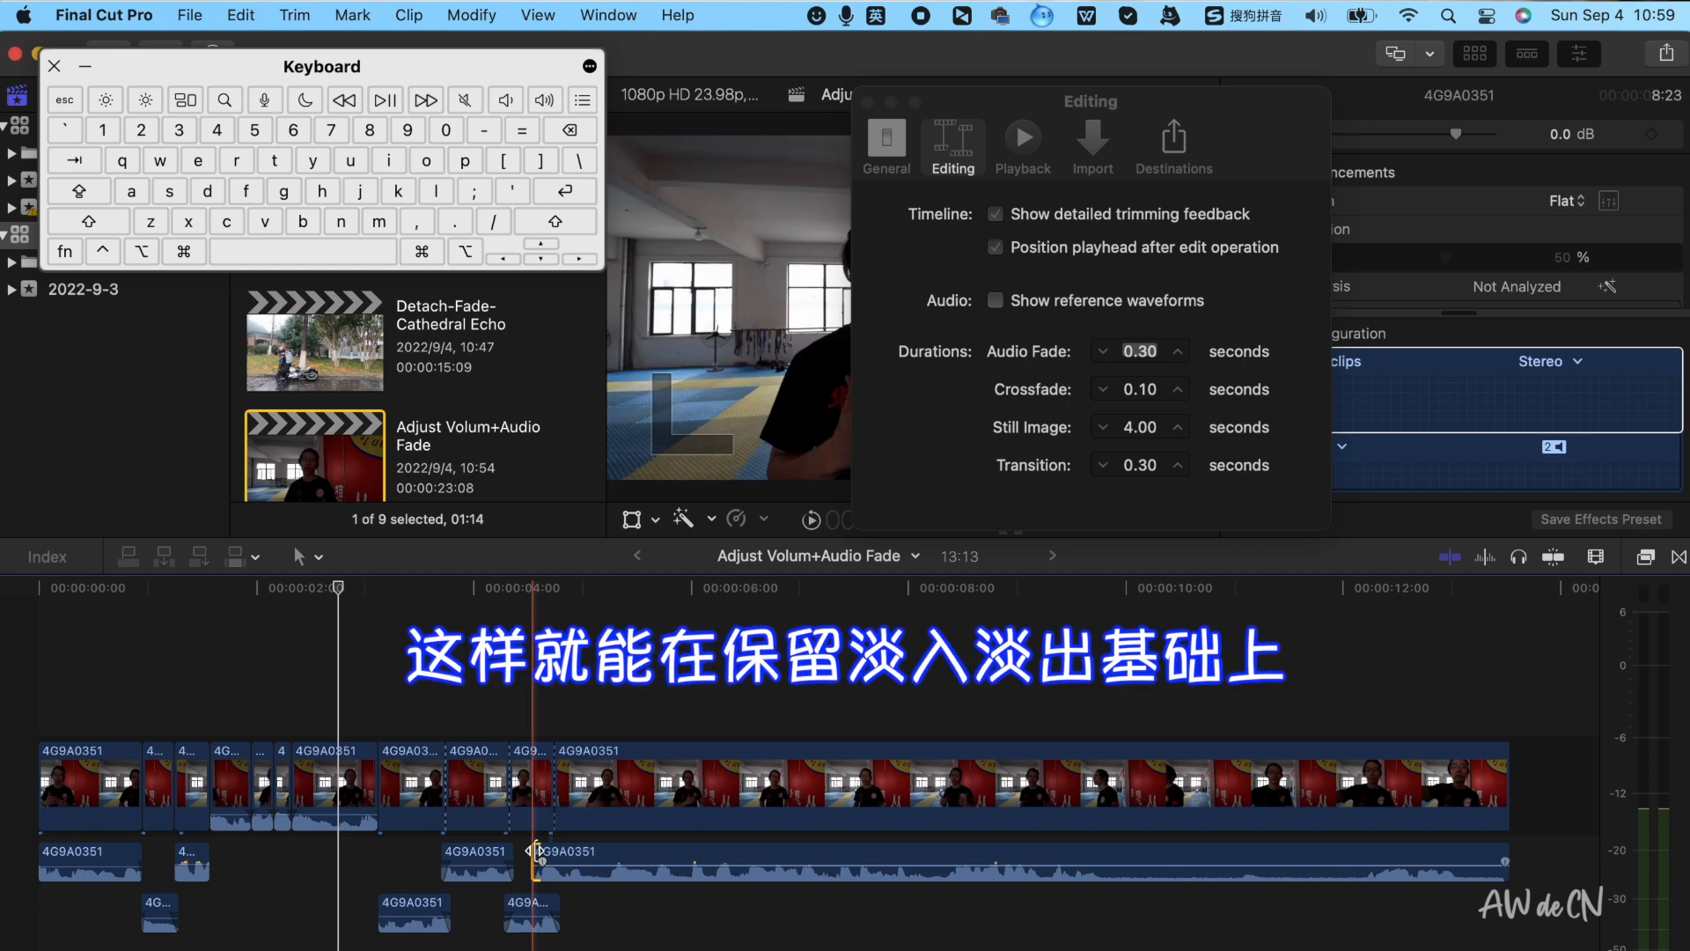
{"action": "key", "text": "super+equal"}
{"action": "key", "text": "super+equal"}
{"action": "key", "text": "super+equal"}
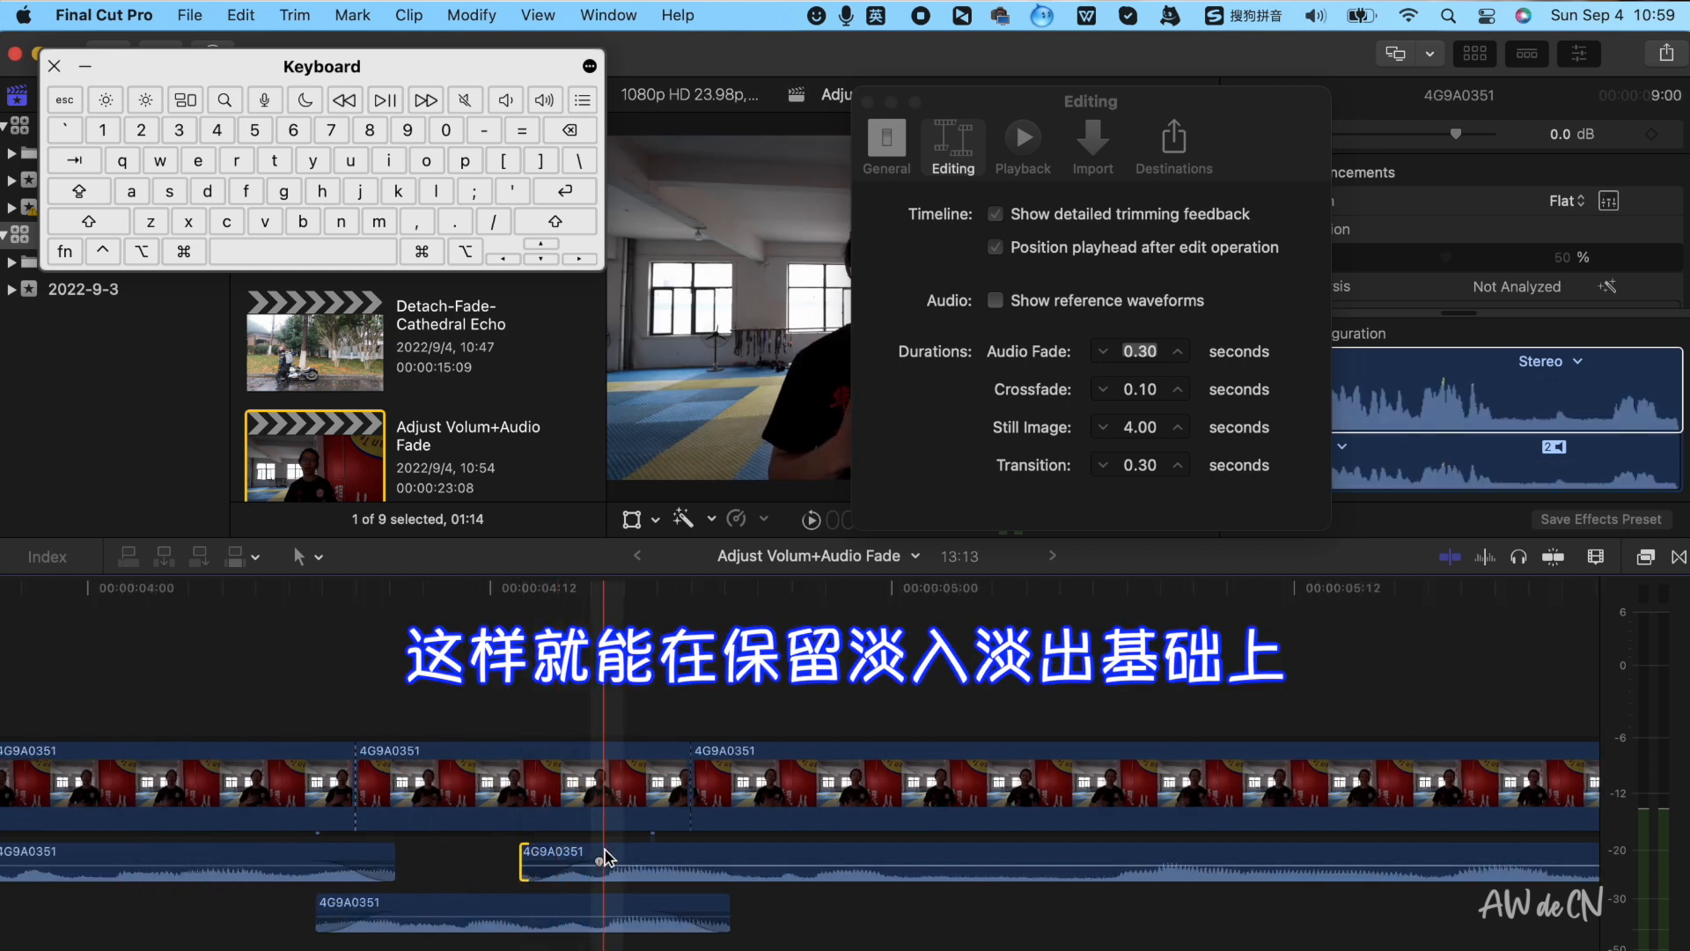
{"action": "left_click_drag", "start_coordinate": [528, 856], "coordinate": [564, 858]}
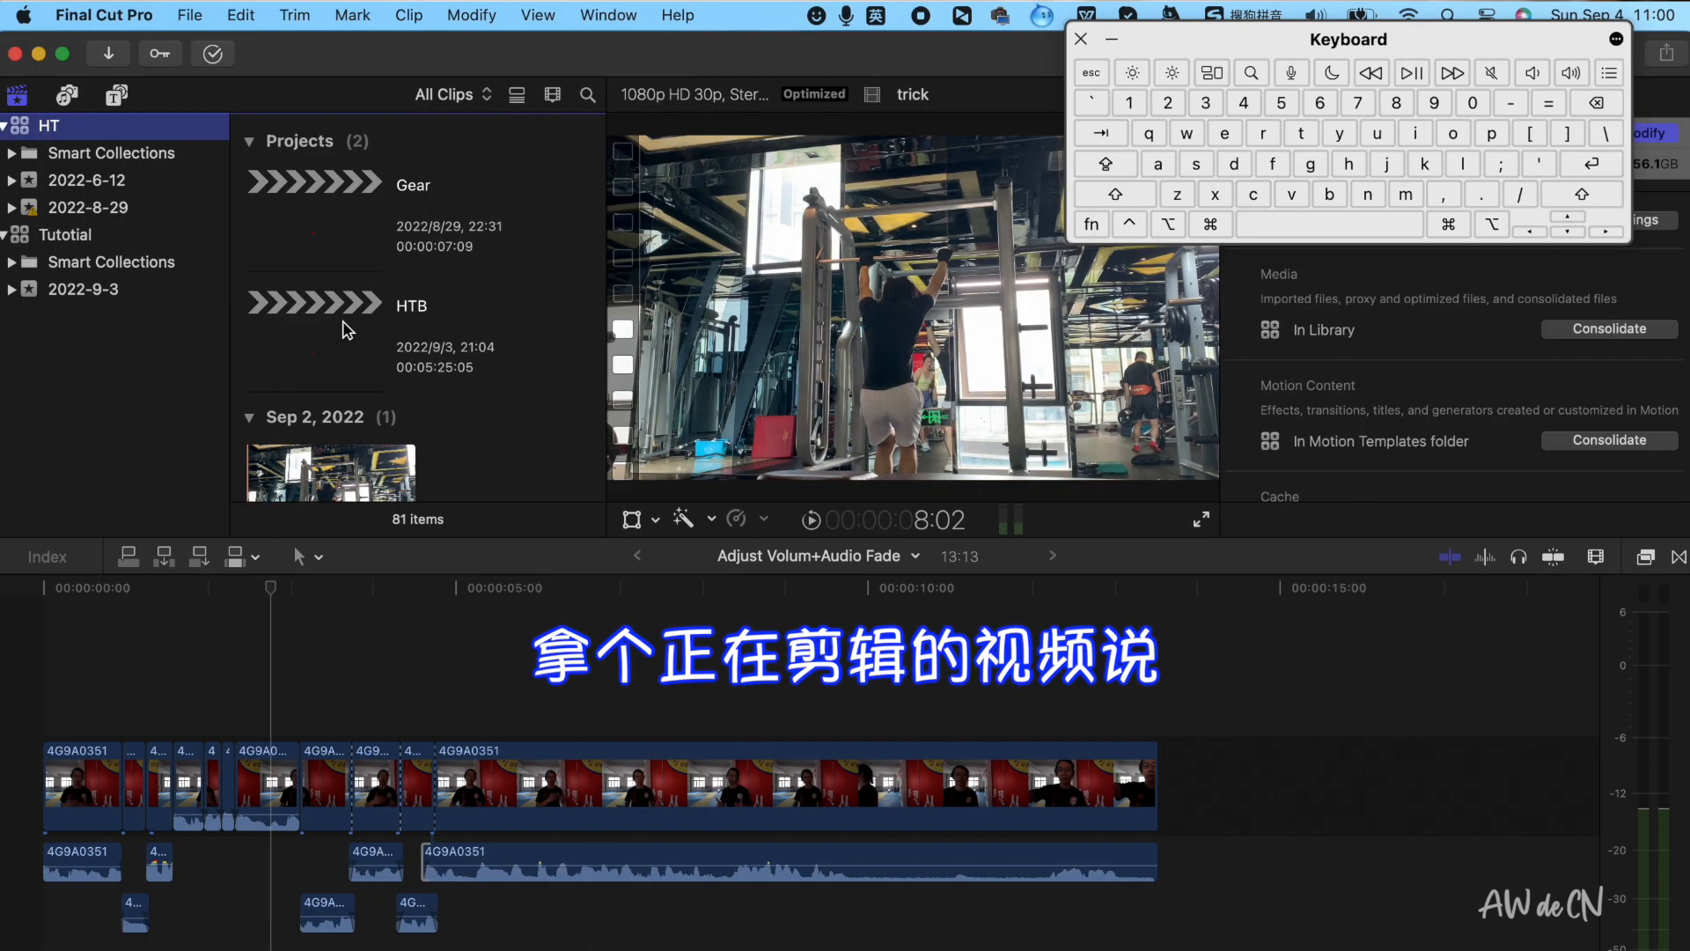
Open the HTB project and play the section around 1:30 with music and dialogue
{"action": "double_click", "coordinate": [347, 330]}
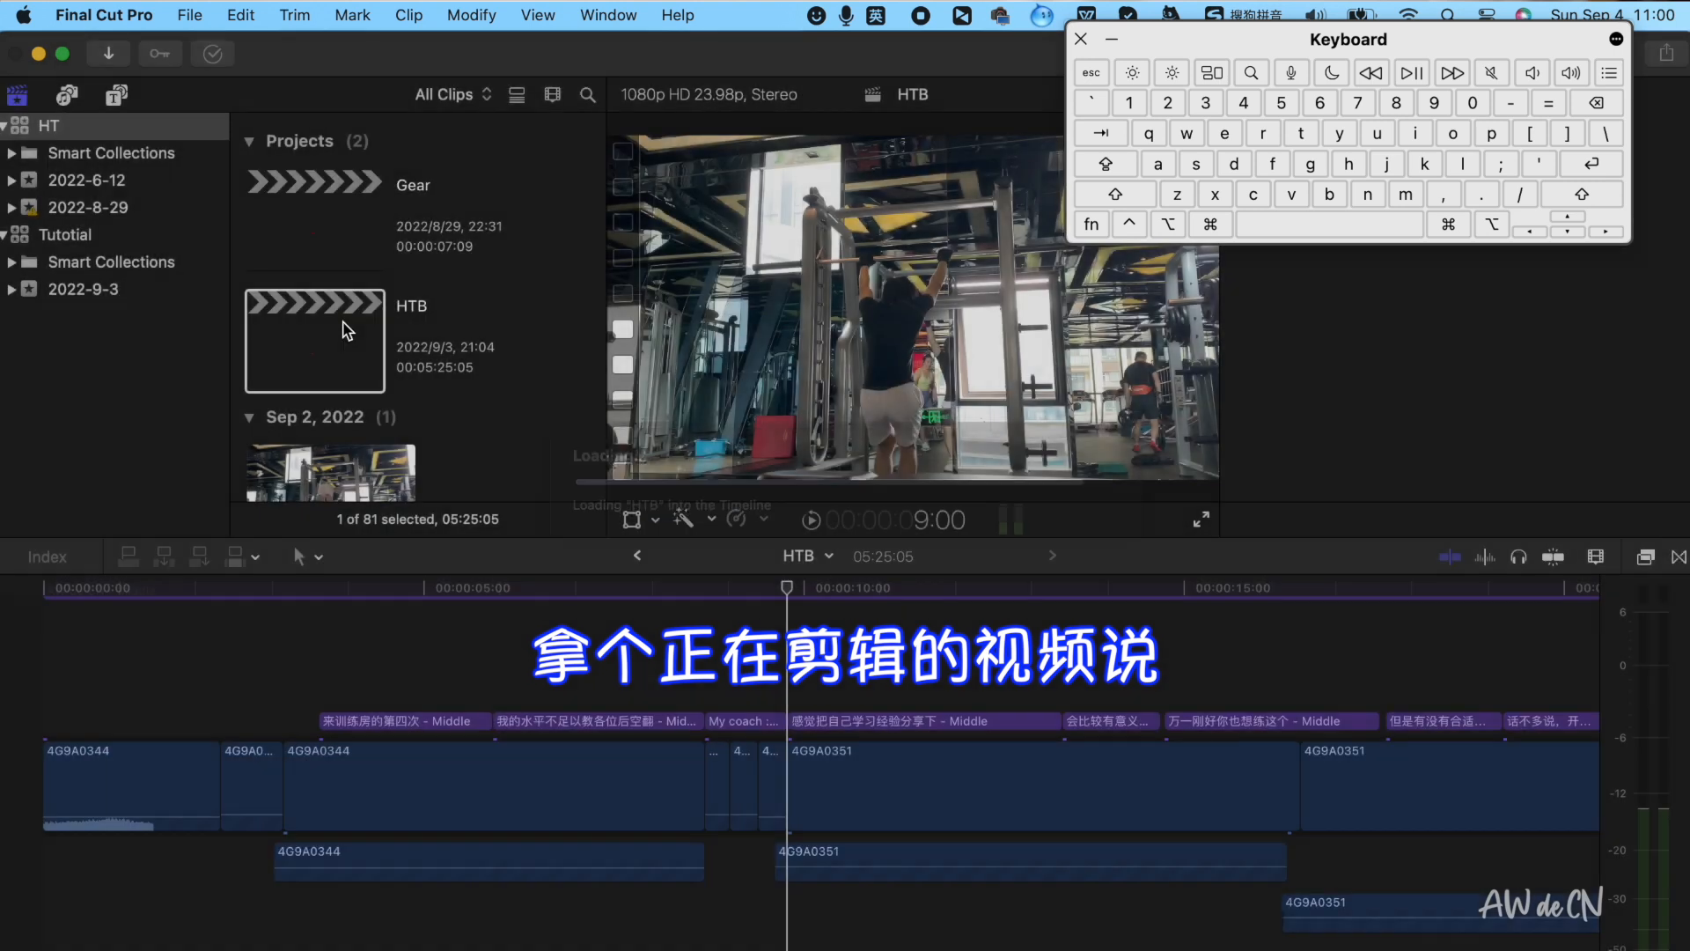
{"action": "scroll", "coordinate": [563, 718], "scroll_direction": "right", "scroll_amount": 2}
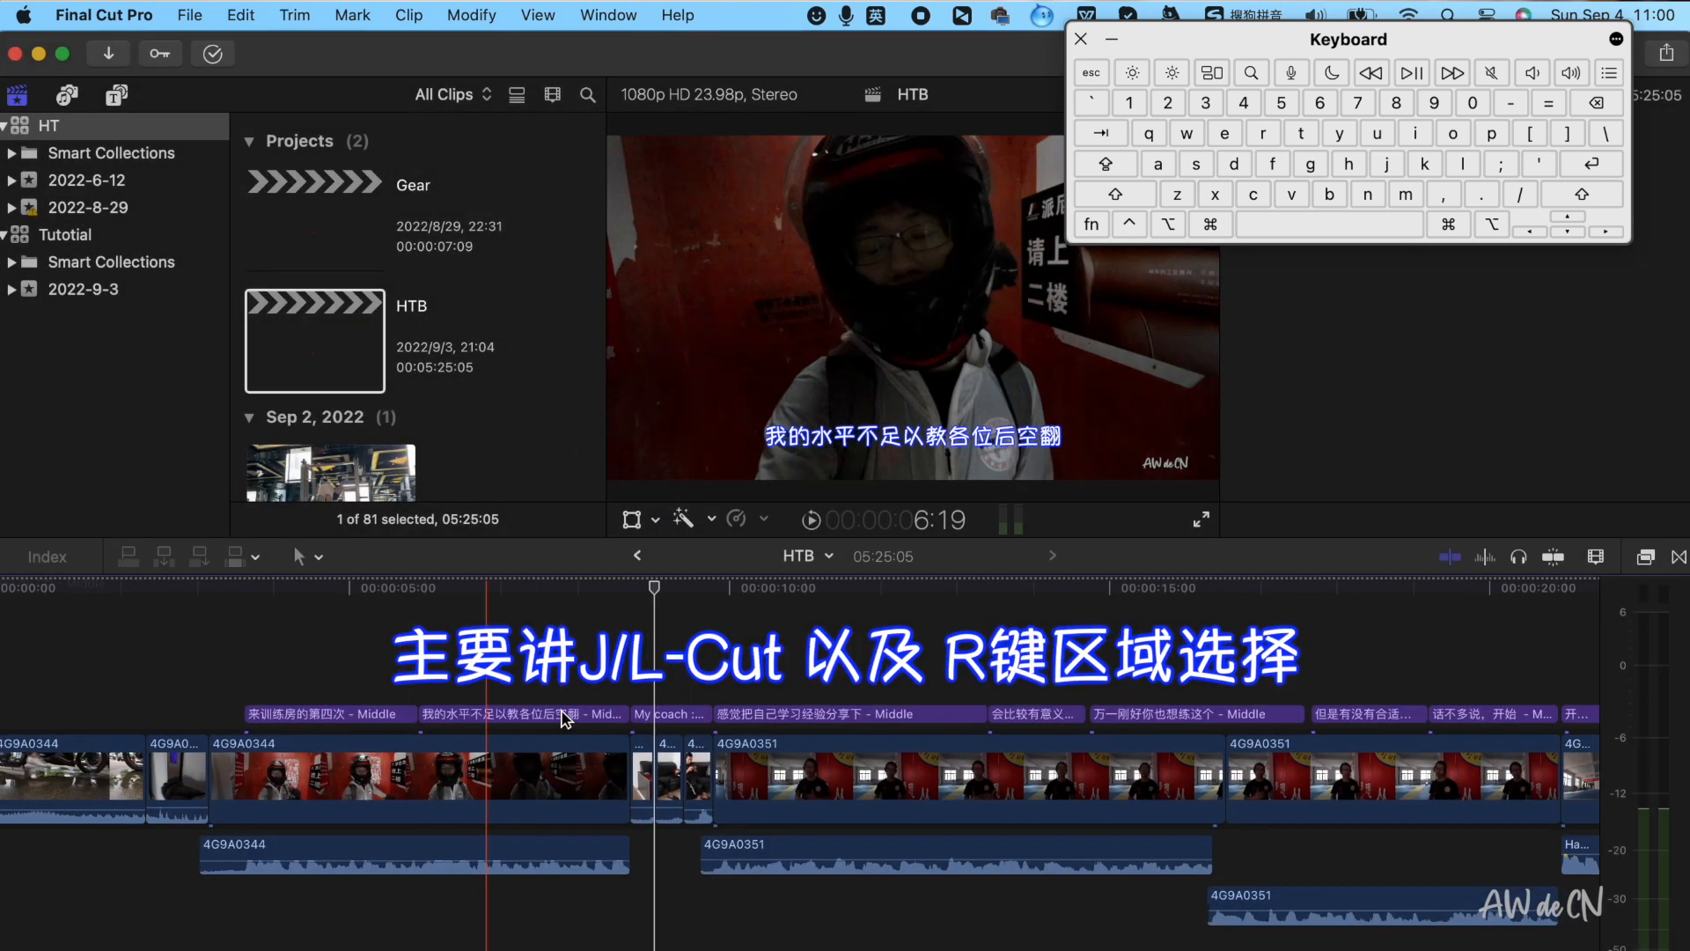
{"action": "scroll", "coordinate": [563, 719], "scroll_direction": "right", "scroll_amount": 10}
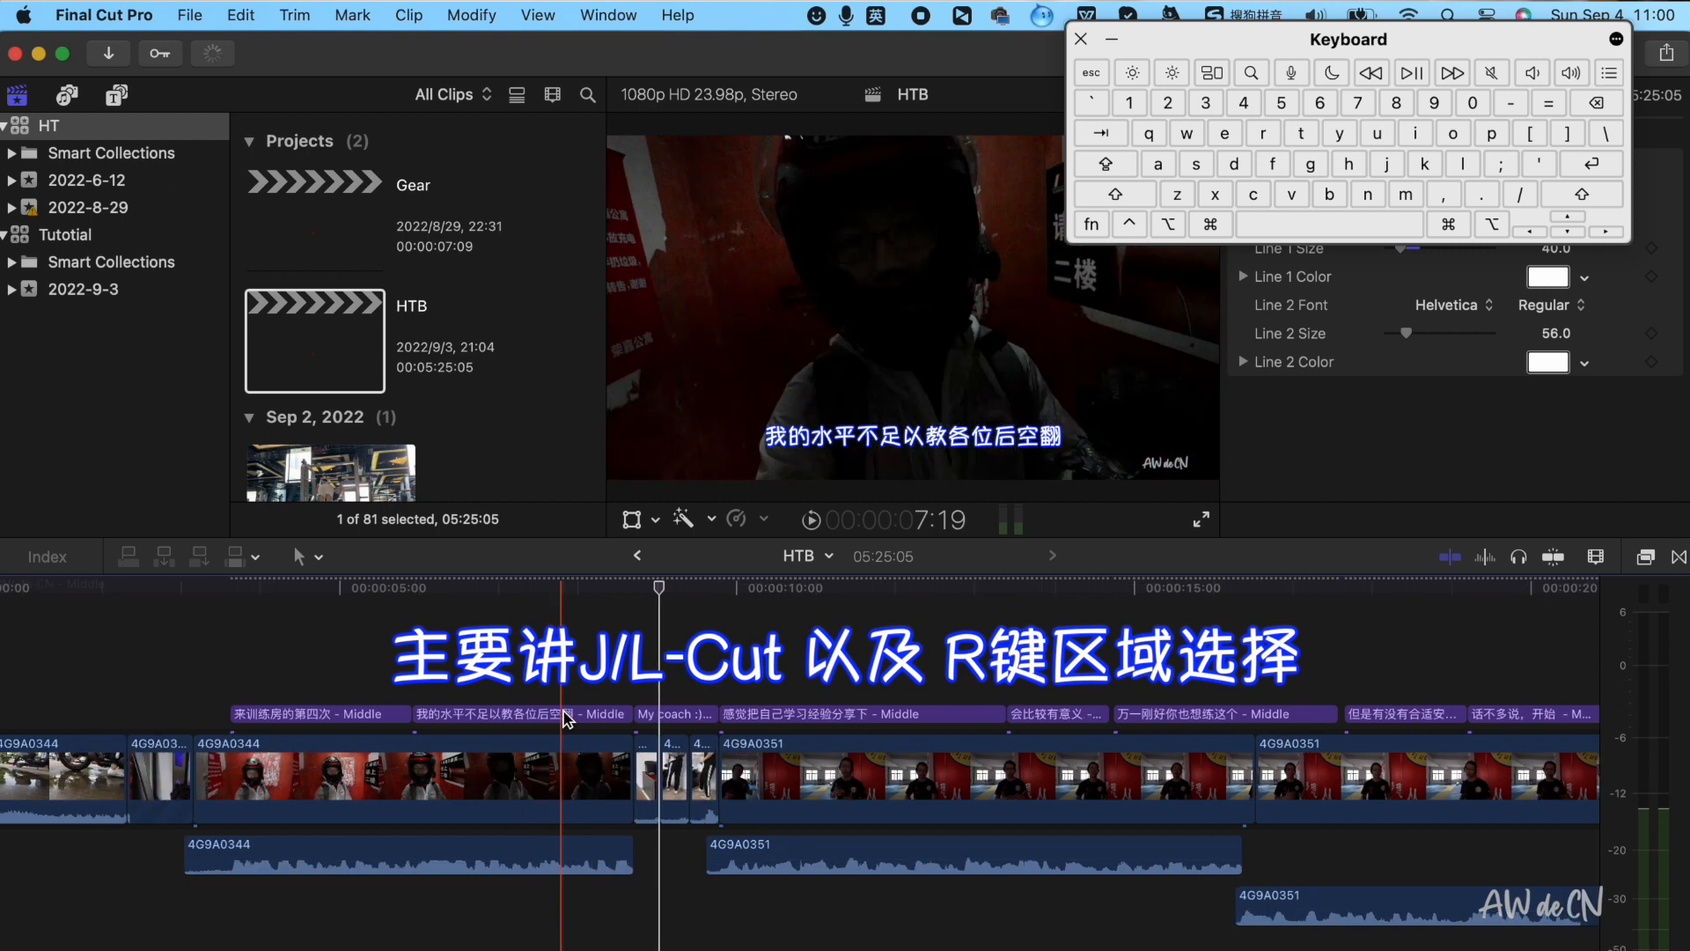
{"action": "key", "text": "space"}
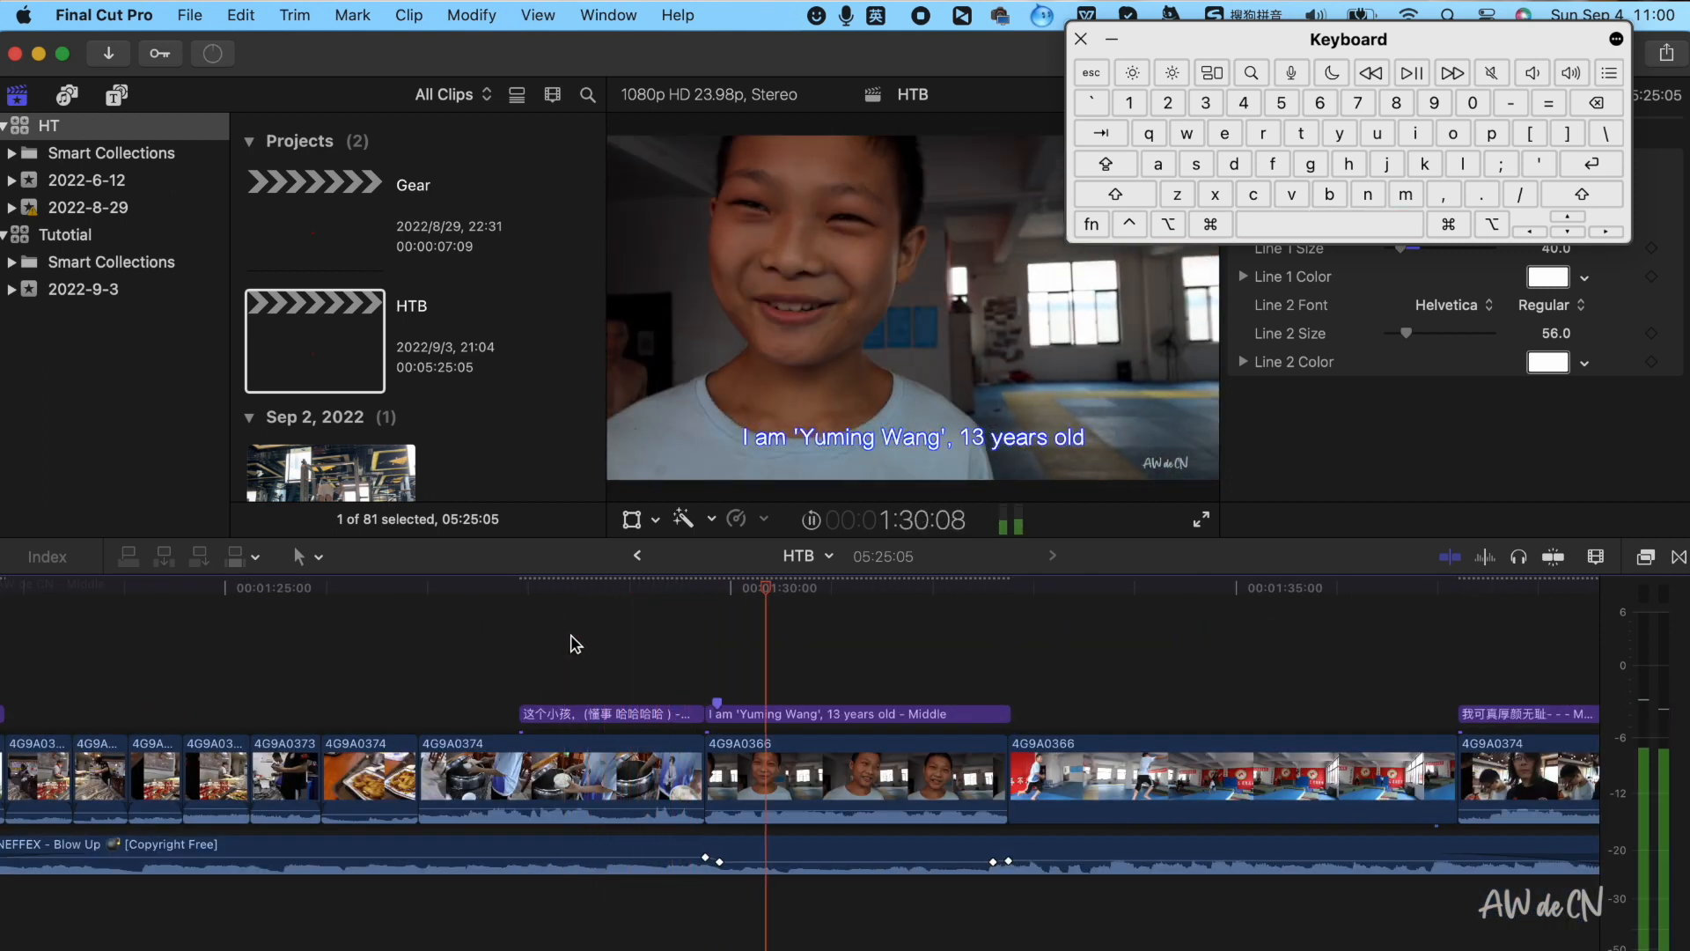
{"action": "key", "text": "space"}
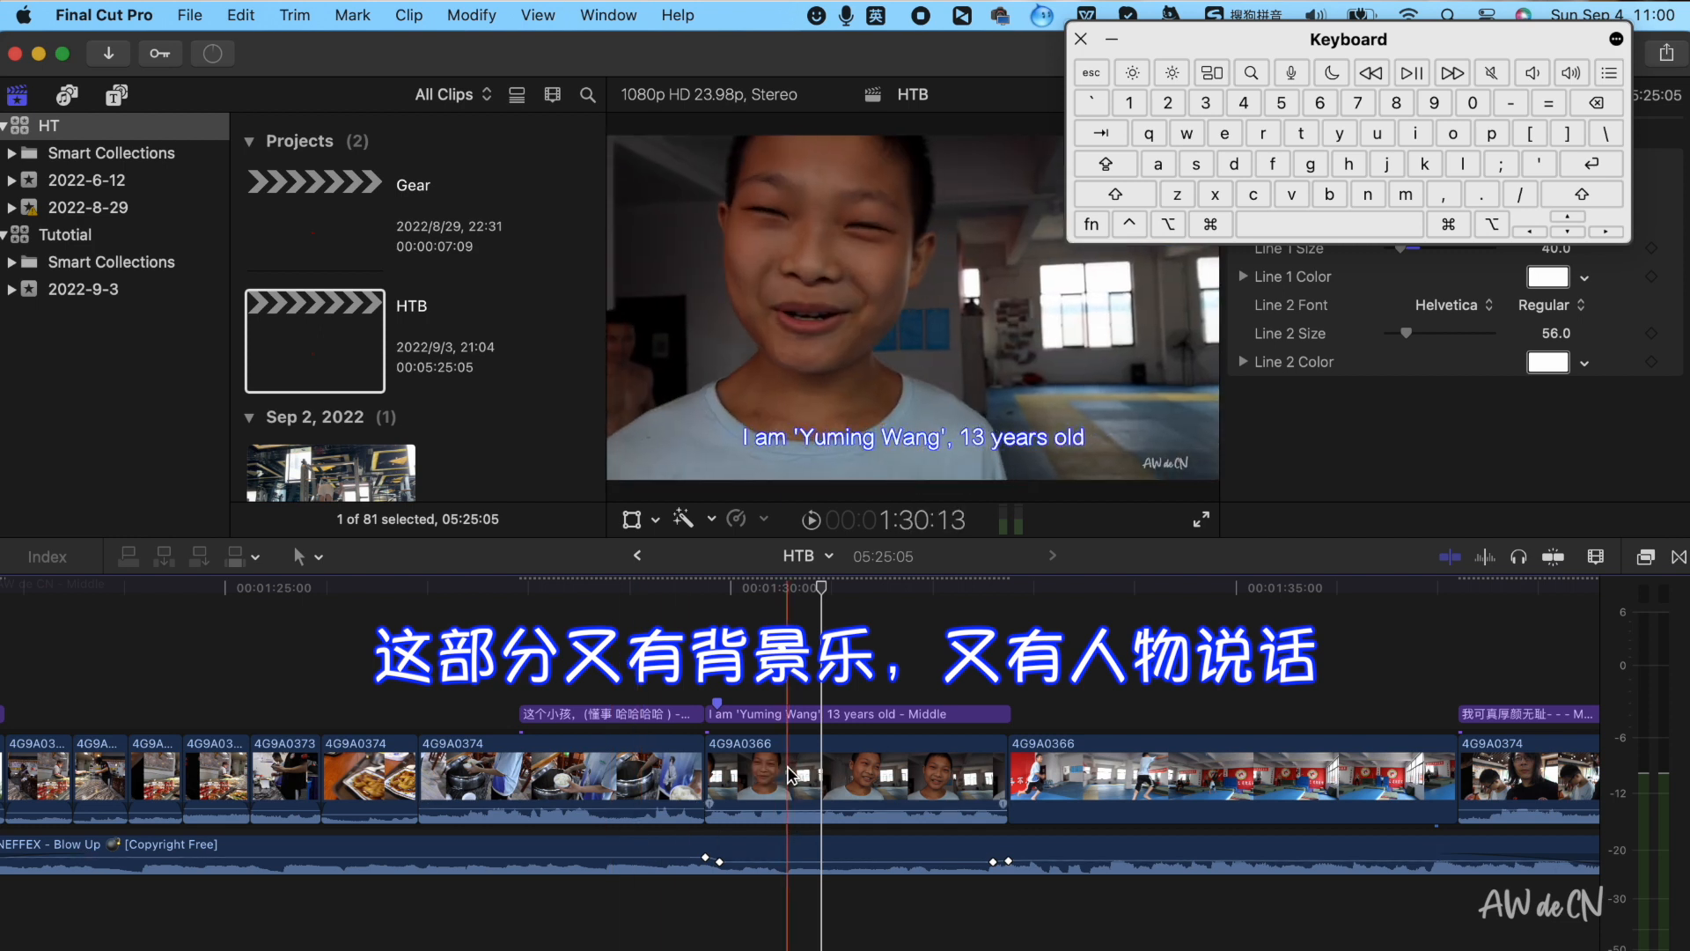
Select a range on the NEFFEX - Blow Up music clip with the Range Selection tool
{"action": "scroll", "coordinate": [788, 774], "scroll_direction": "right", "scroll_amount": 2}
{"action": "key", "text": "super+minus"}
{"action": "key", "text": "super+minus"}
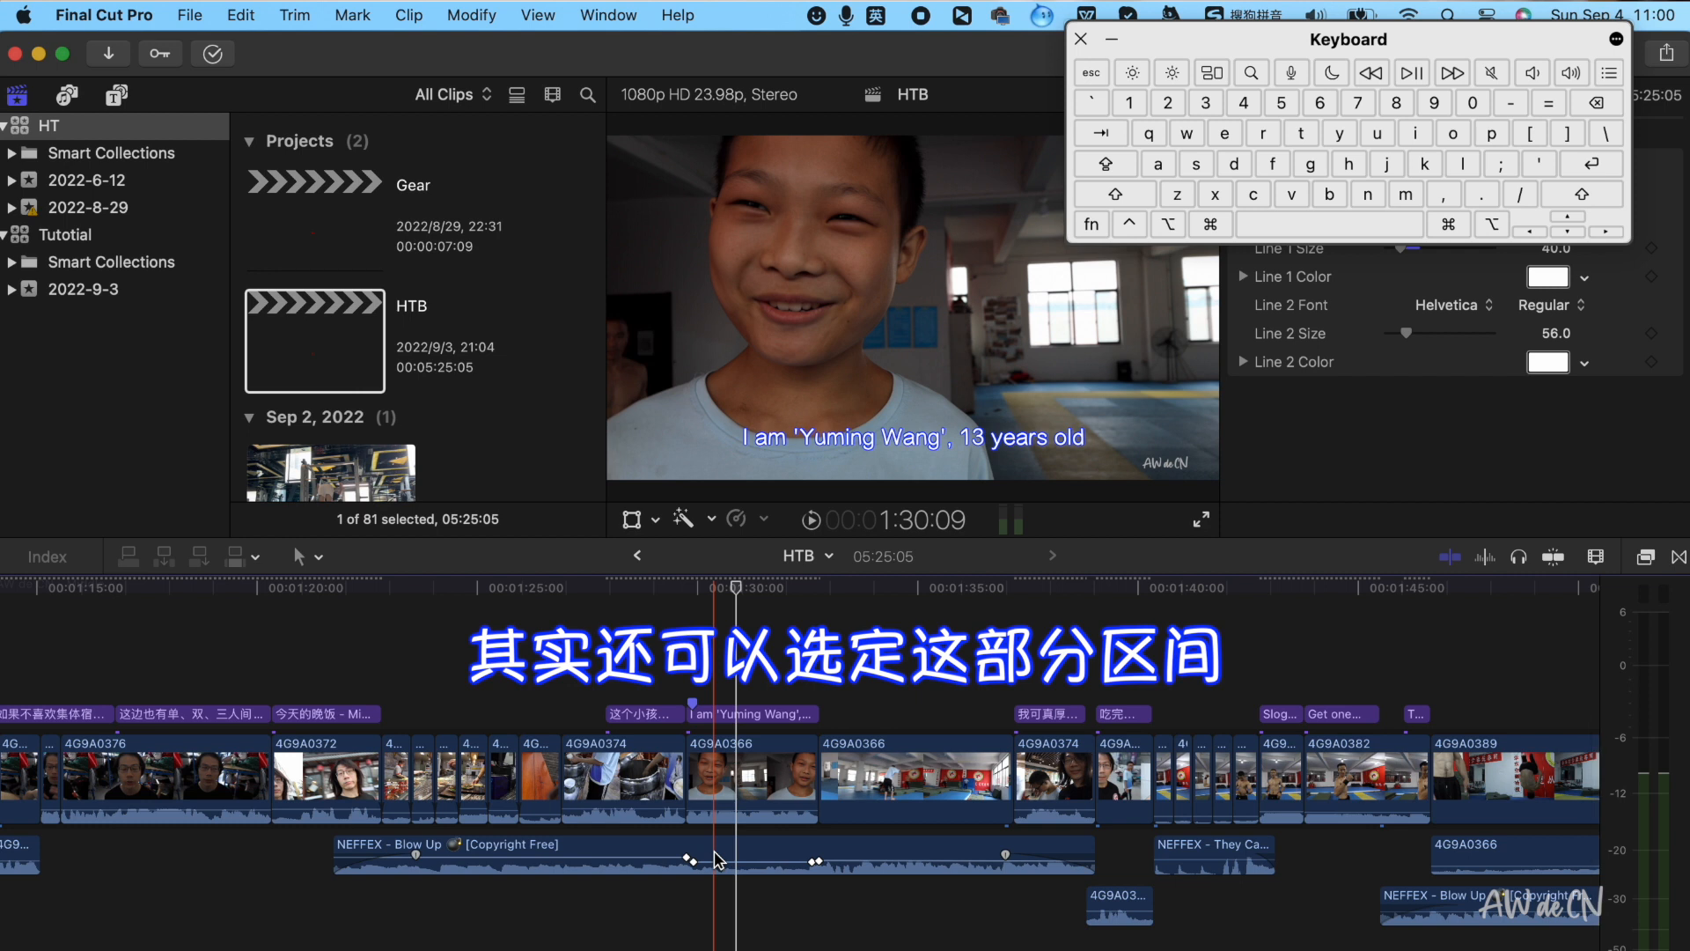
{"action": "key", "text": "r"}
{"action": "left_click_drag", "start_coordinate": [695, 845], "coordinate": [797, 872]}
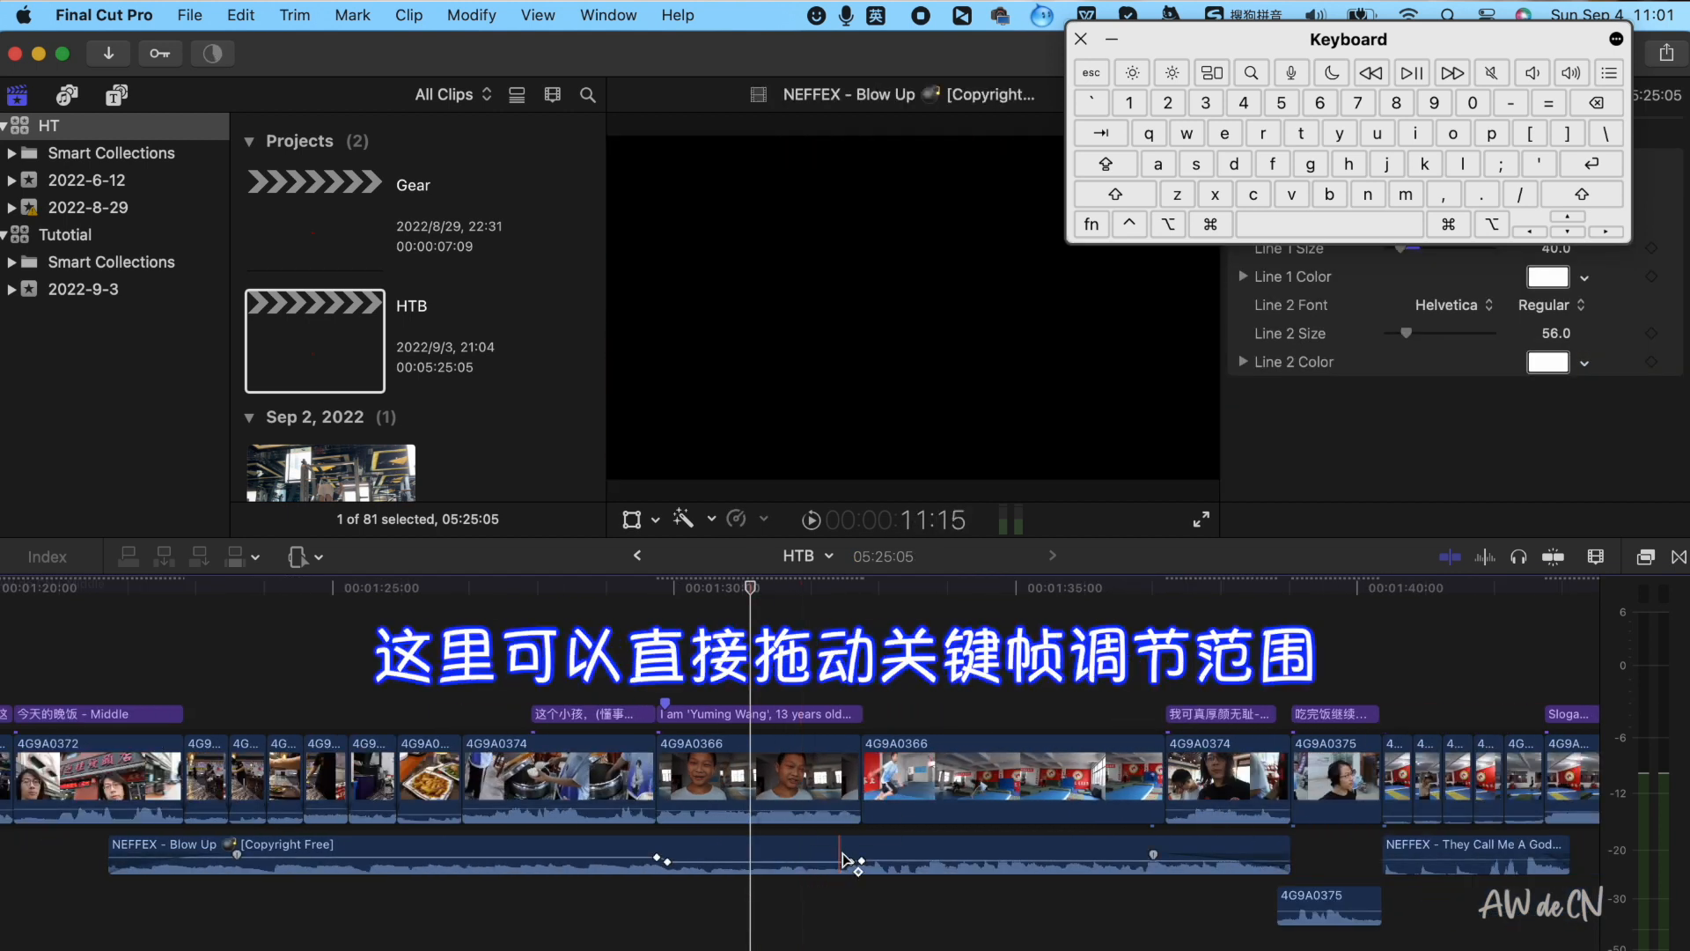
Move the later volume keyframe on the NEFFEX - Blow Up music clip to adjust where the lowered section ends
{"action": "left_click", "coordinate": [852, 862]}
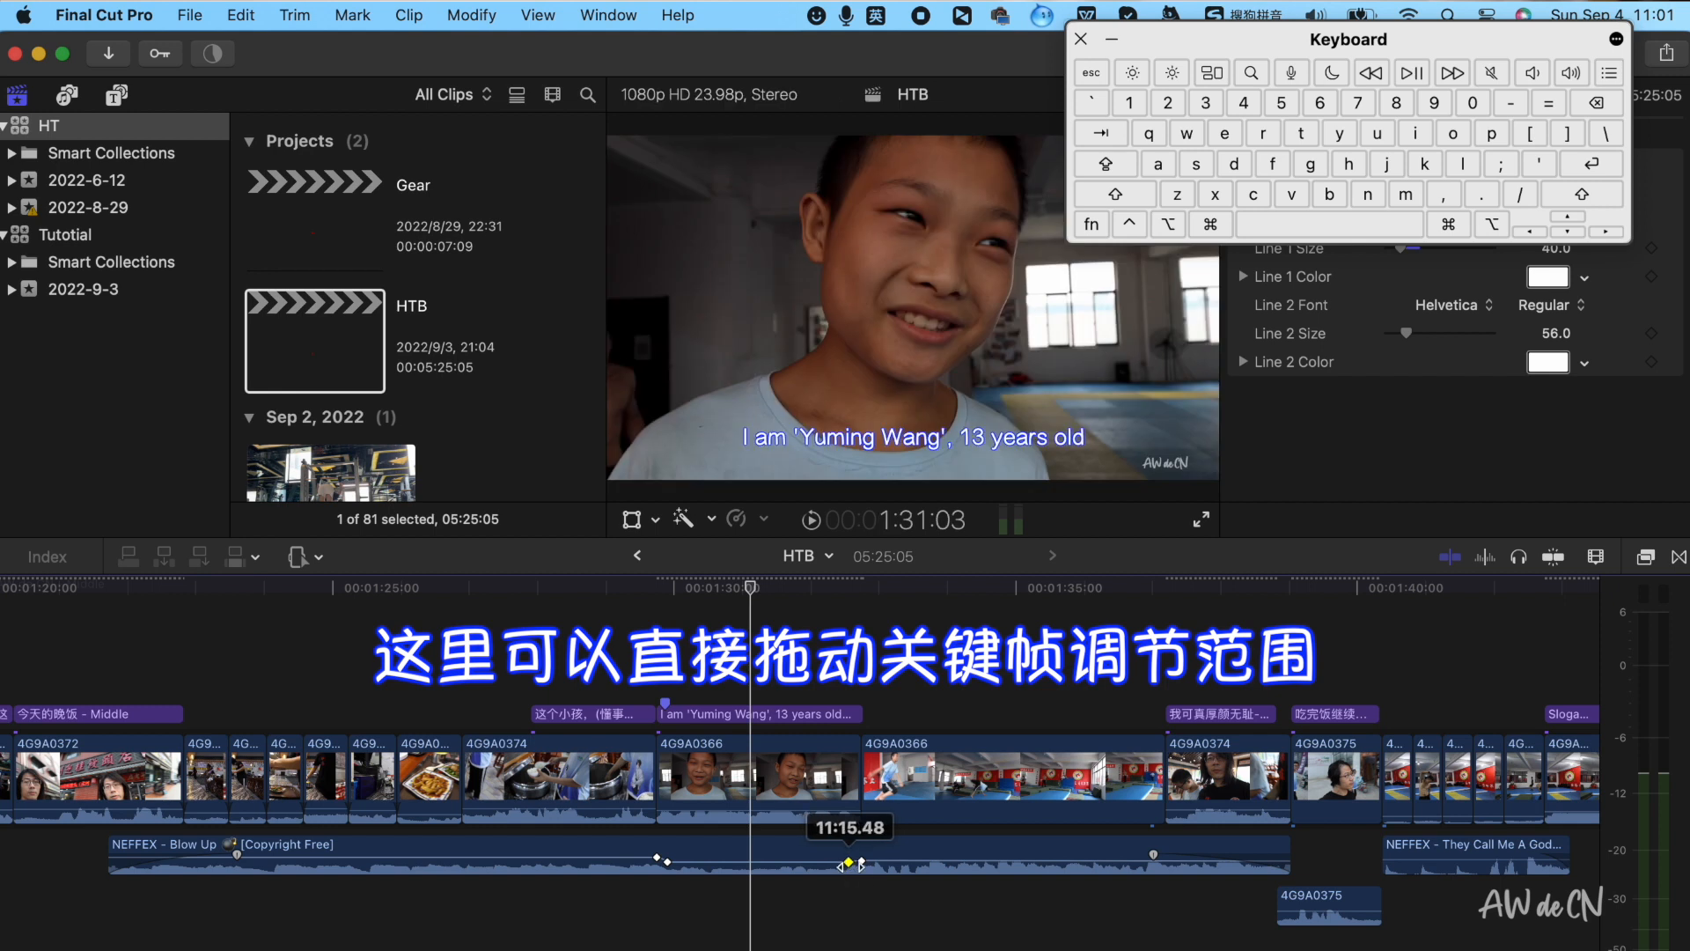
{"action": "left_click", "coordinate": [860, 864]}
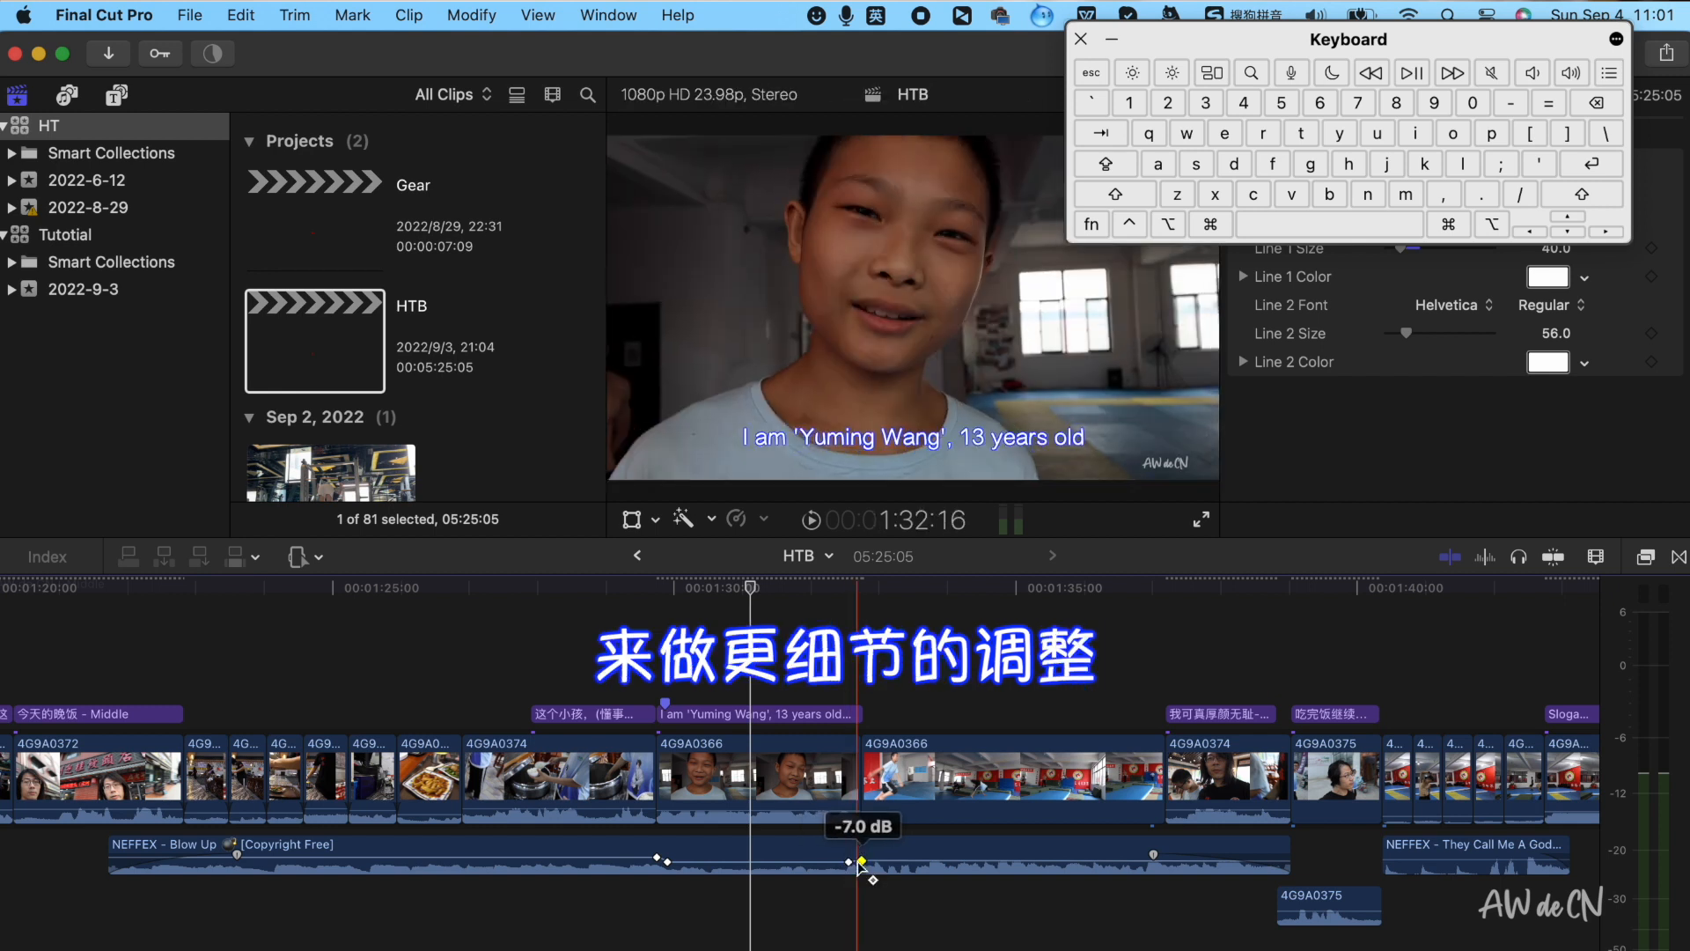
Play and review how the NEFFEX - Blow Up music enters before the dialogue and is lowered beneath it
{"action": "key", "text": "super+minus"}
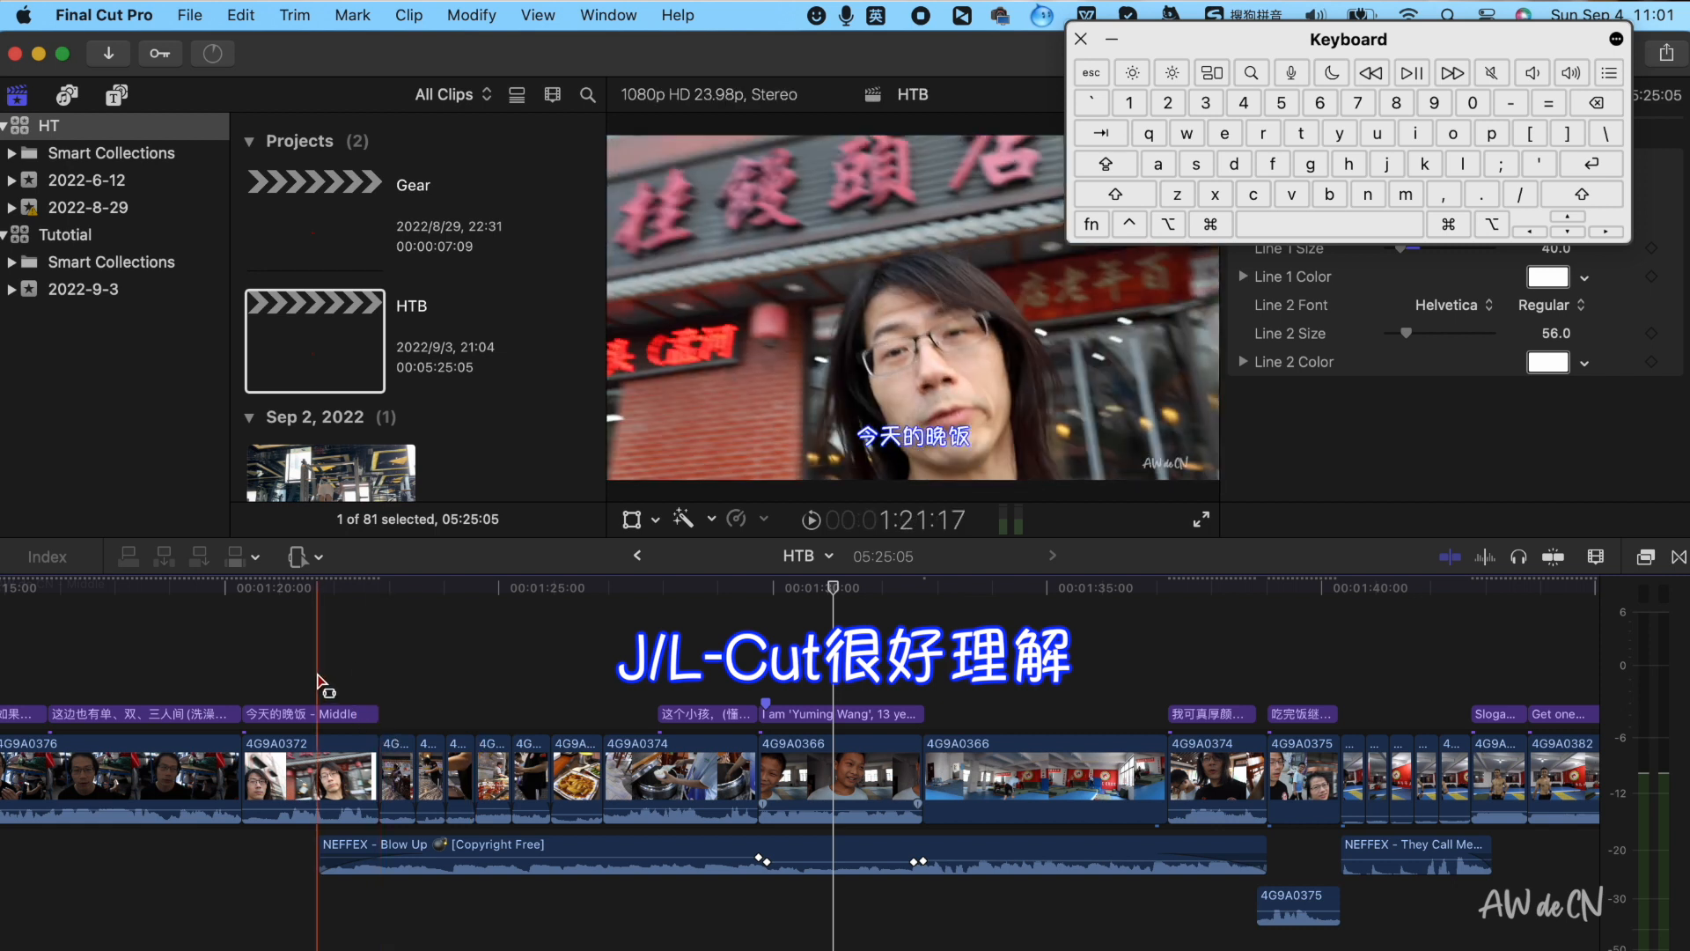
{"action": "key", "text": "space"}
{"action": "key", "text": "space"}
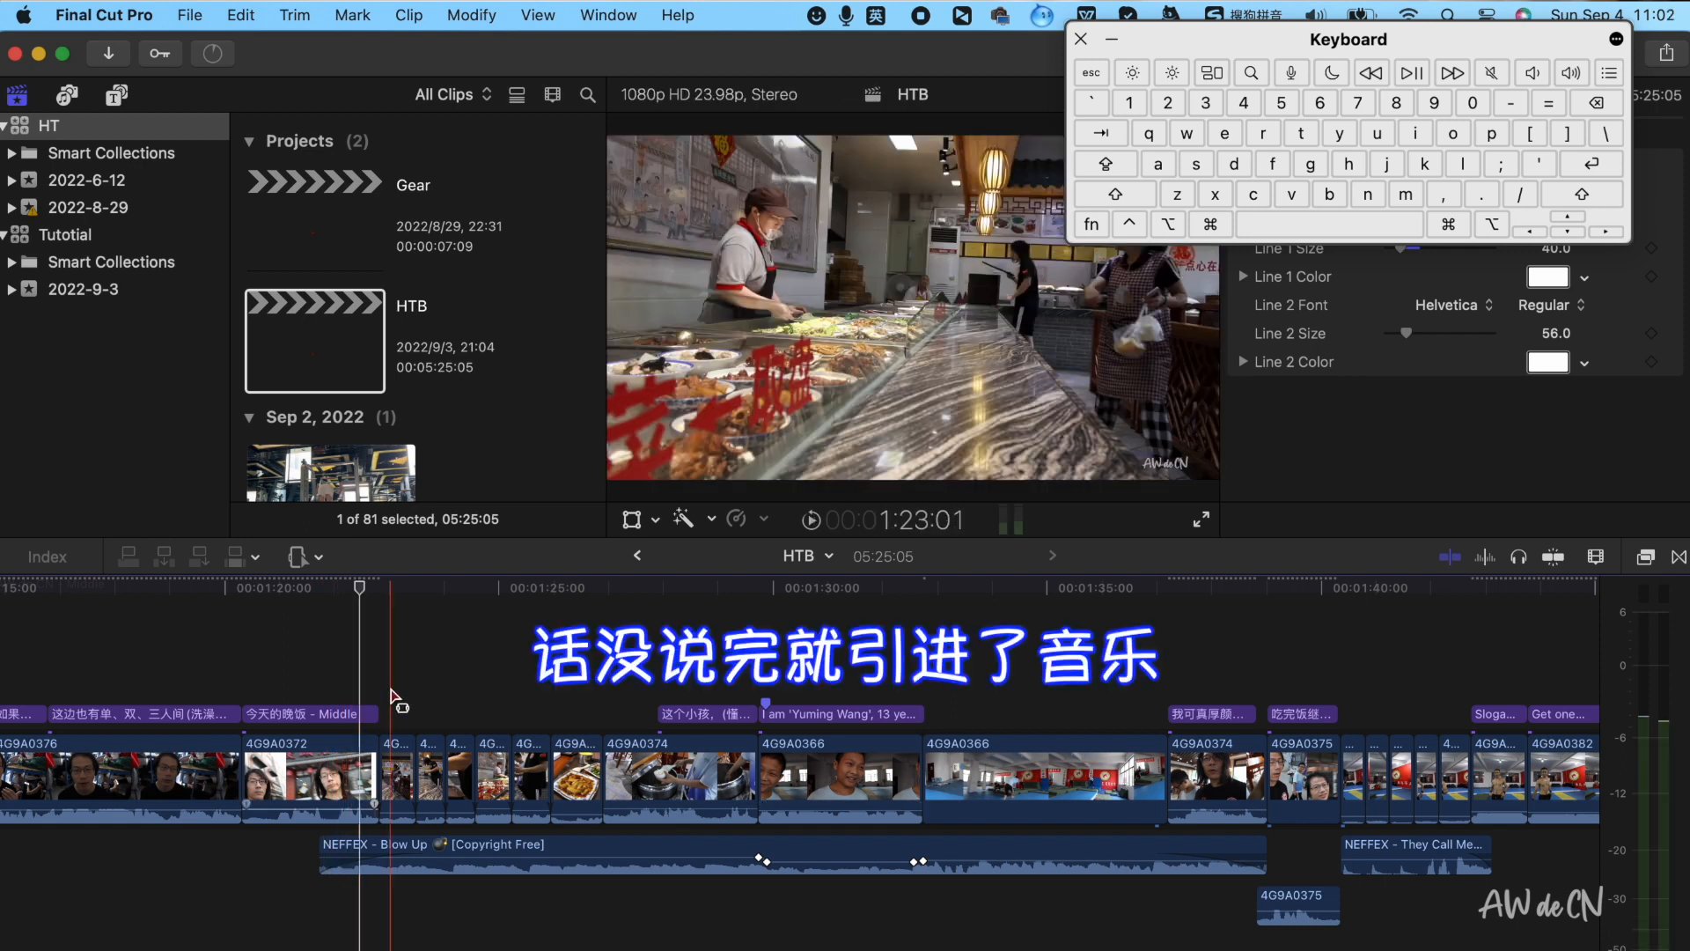
{"action": "key", "text": "super+equal"}
{"action": "key", "text": "super+equal"}
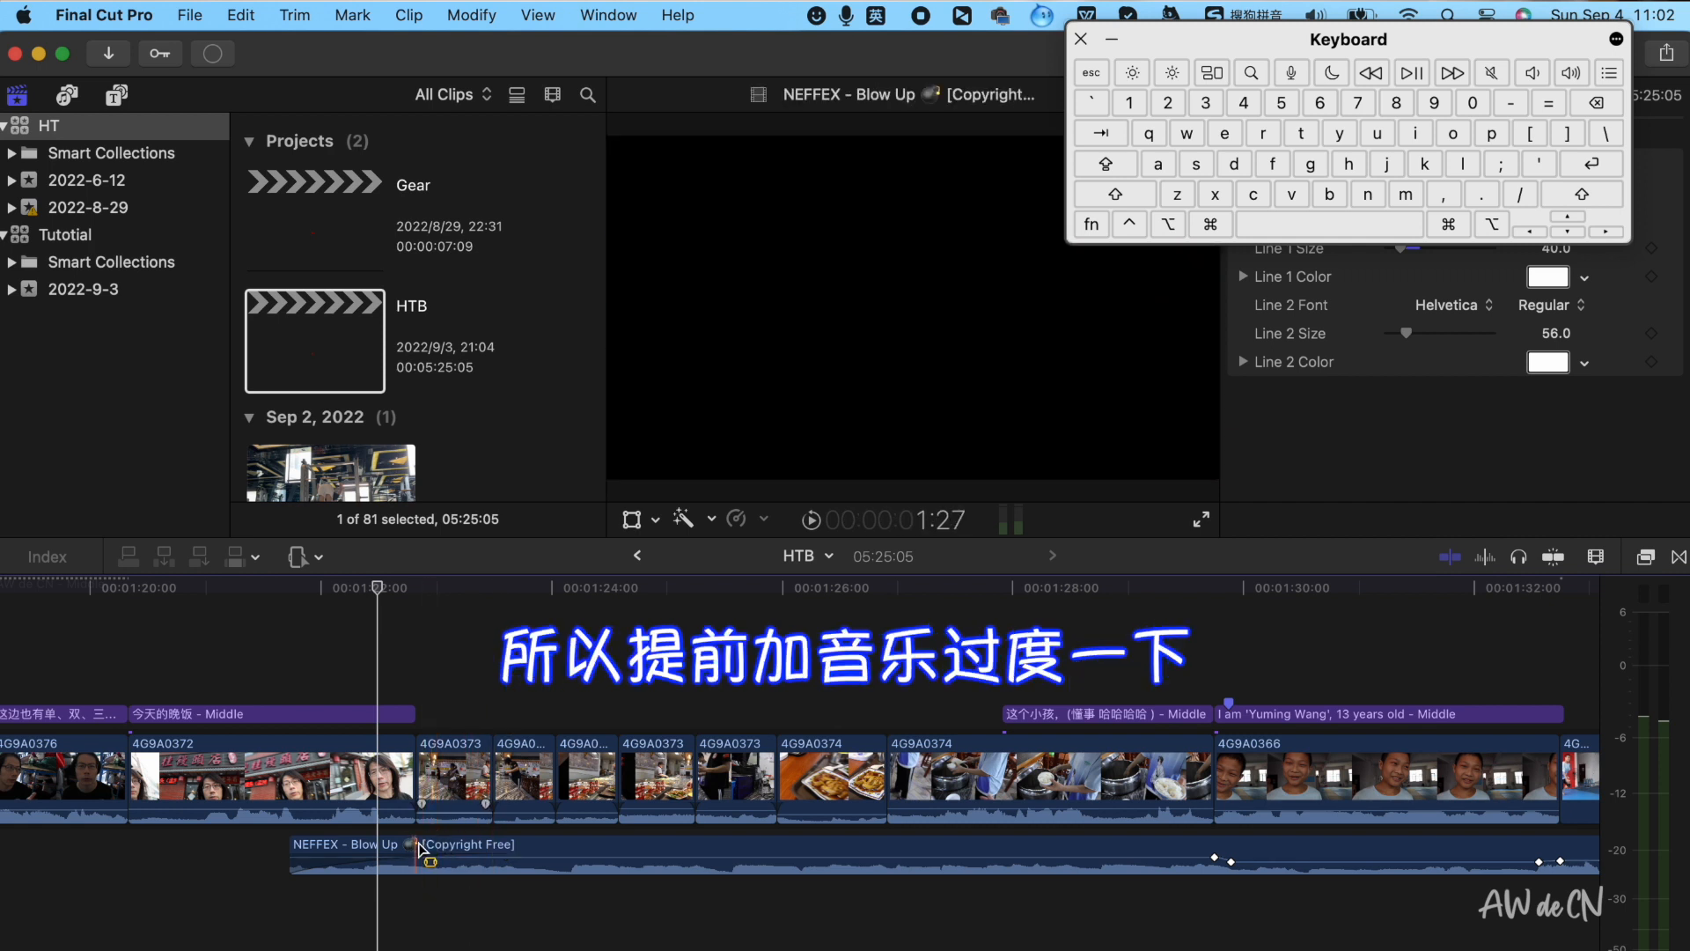
{"action": "scroll", "coordinate": [1104, 753], "scroll_direction": "right", "scroll_amount": 5}
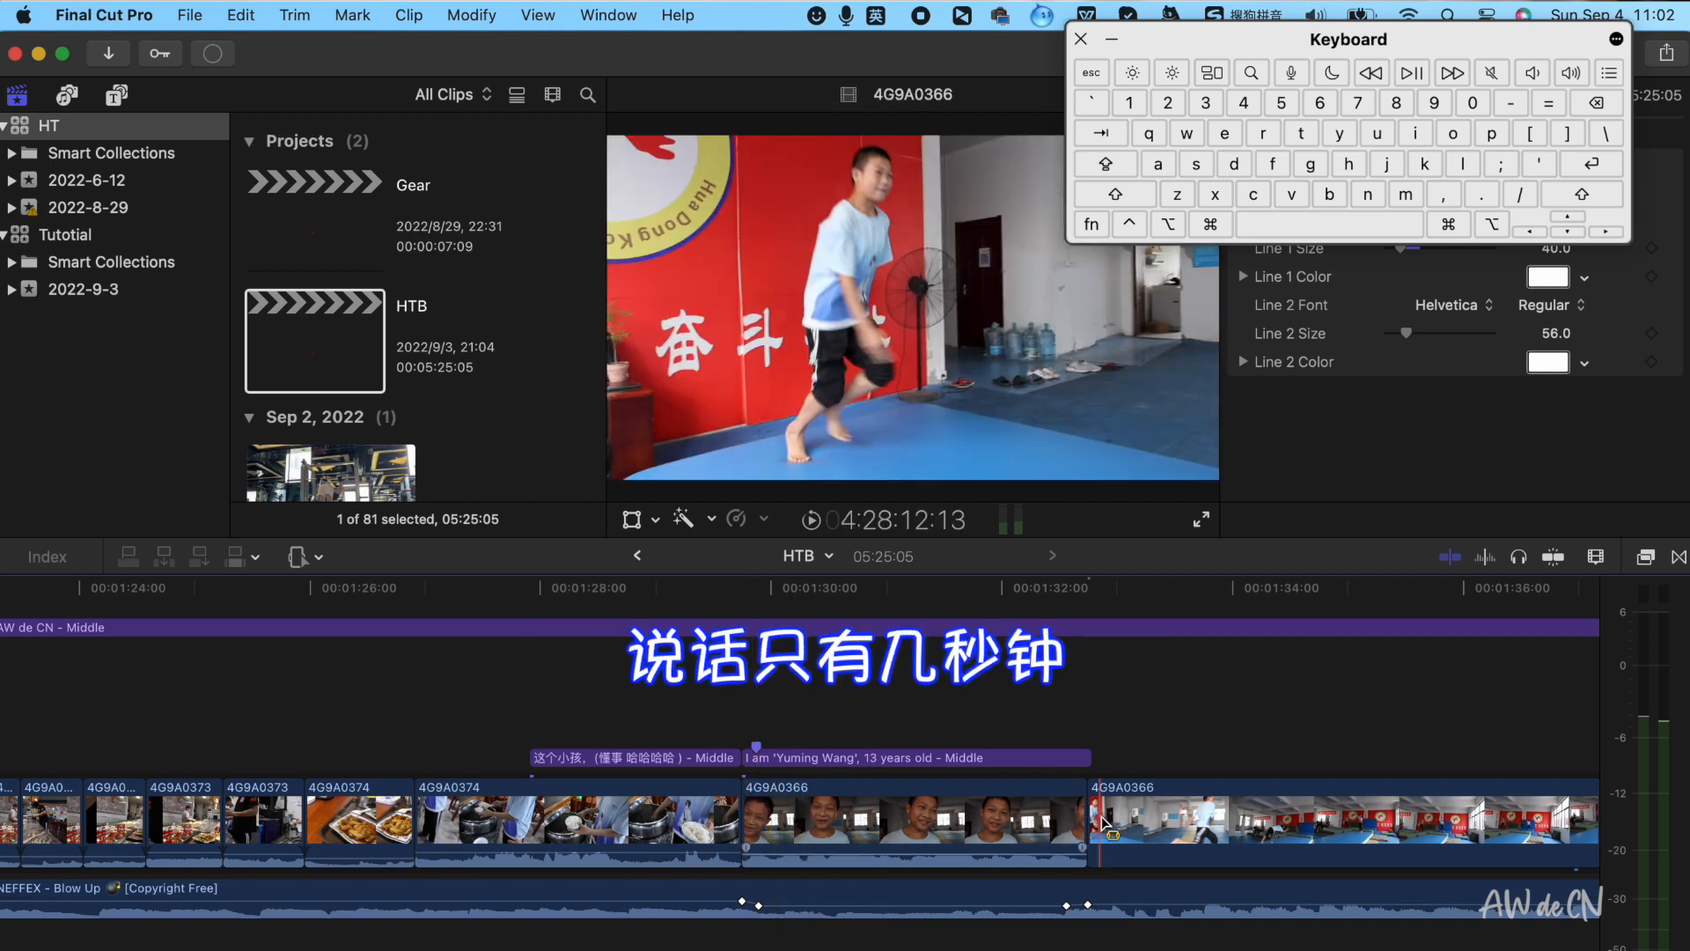
{"action": "key", "text": "super+minus"}
{"action": "scroll", "coordinate": [1100, 823], "scroll_direction": "right", "scroll_amount": 4}
{"action": "scroll", "coordinate": [1100, 823], "scroll_direction": "right", "scroll_amount": 2}
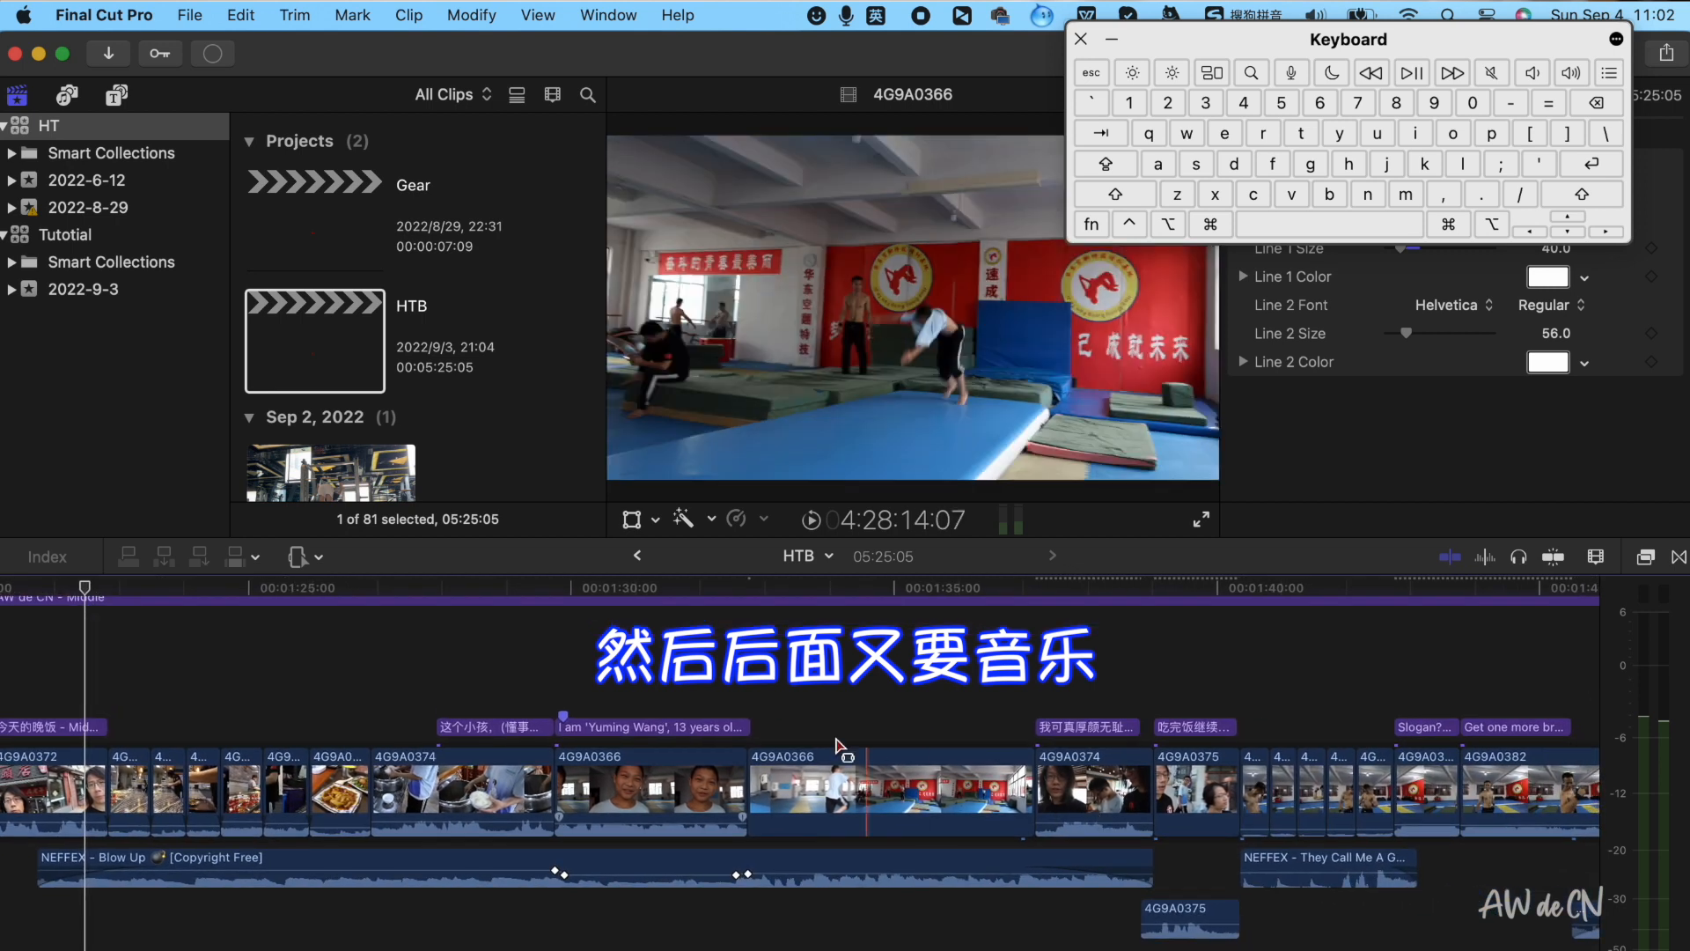
{"action": "key", "text": "super+minus"}
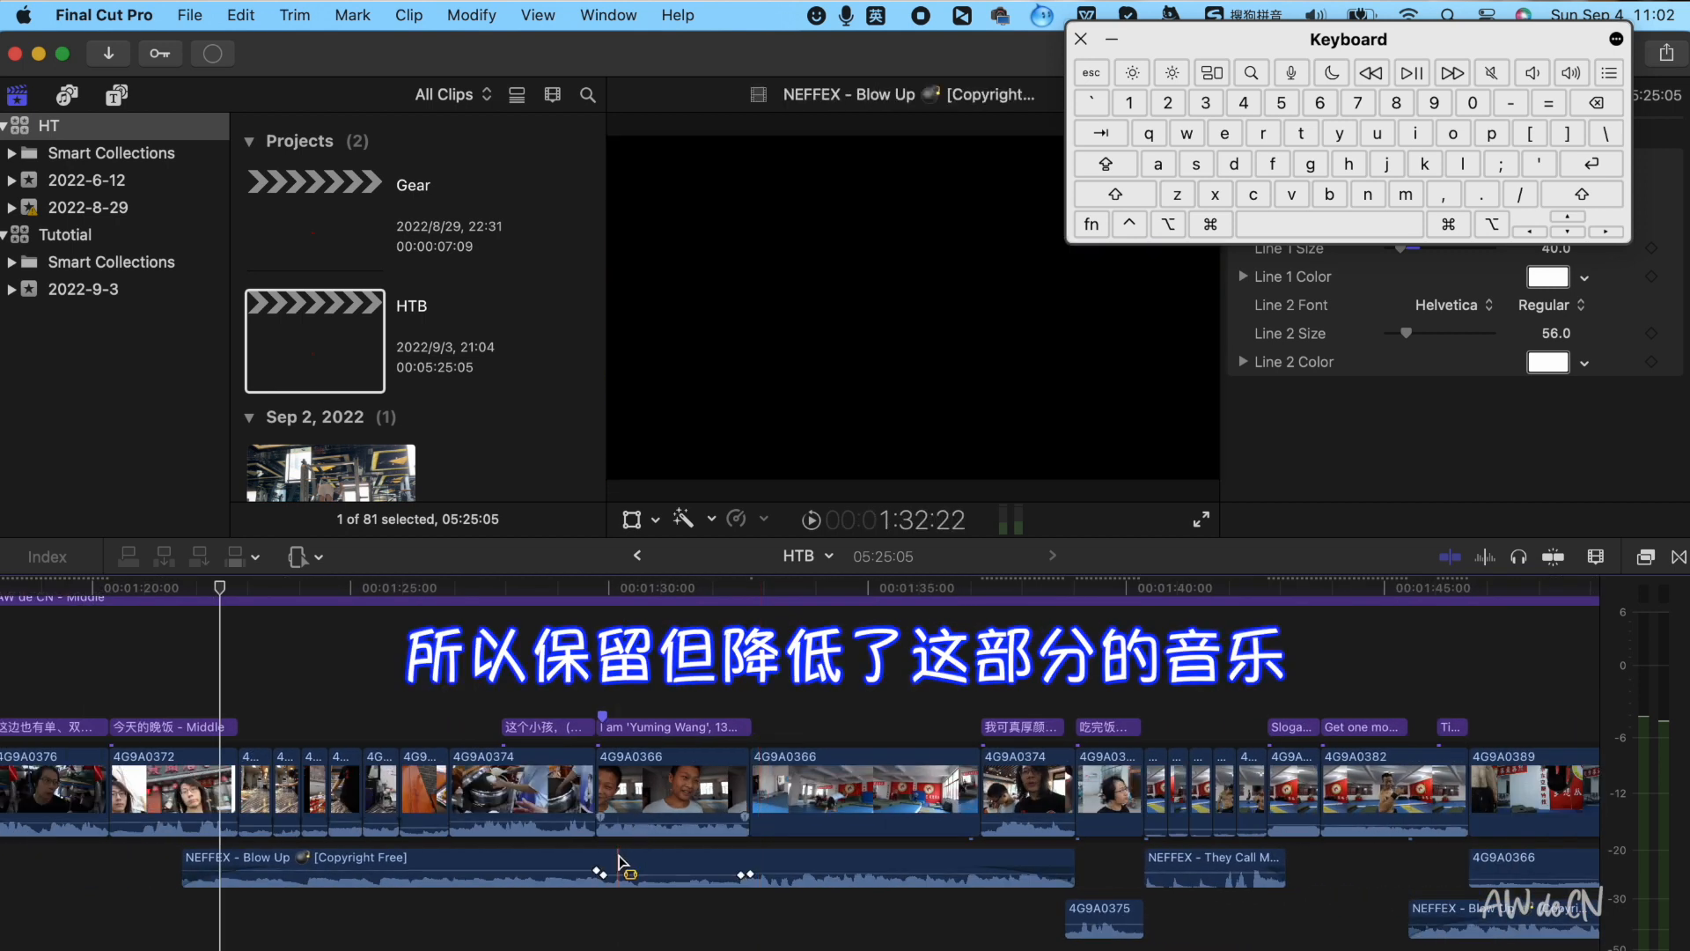
{"action": "left_click", "coordinate": [662, 874], "text": "alt"}
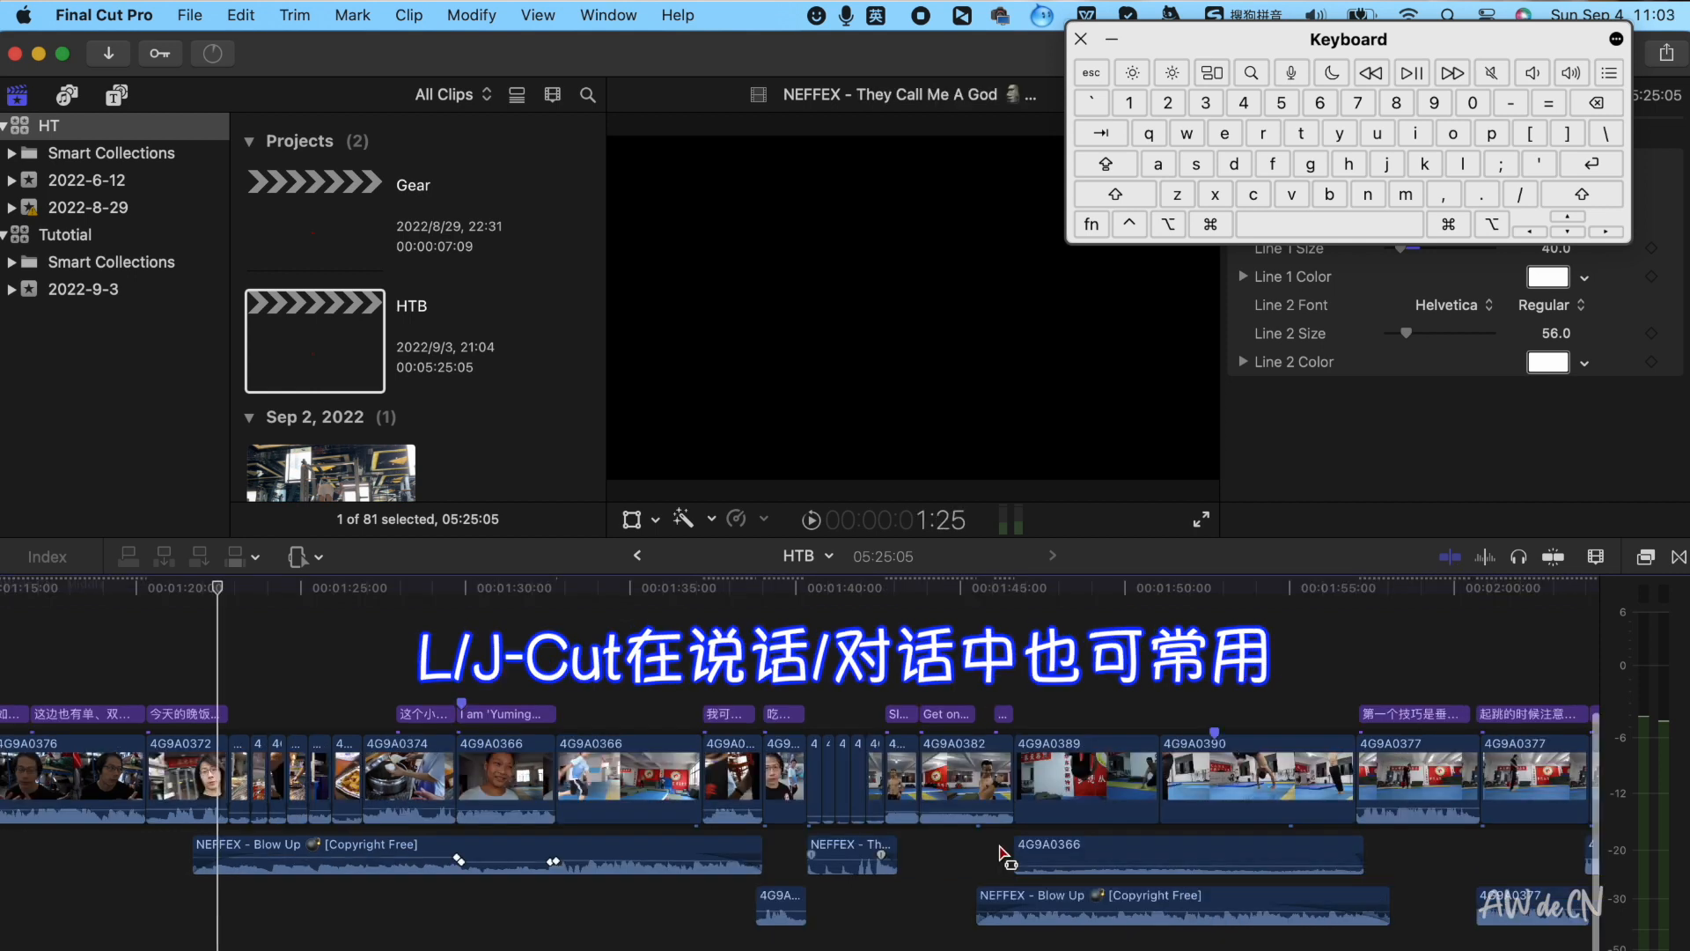
Zoom in on the J-cut between the 4G9A0377 clips near 2:29 and examine its split audio edit
{"action": "key", "text": "super+minus"}
{"action": "scroll", "coordinate": [1002, 852], "scroll_direction": "right", "scroll_amount": 15}
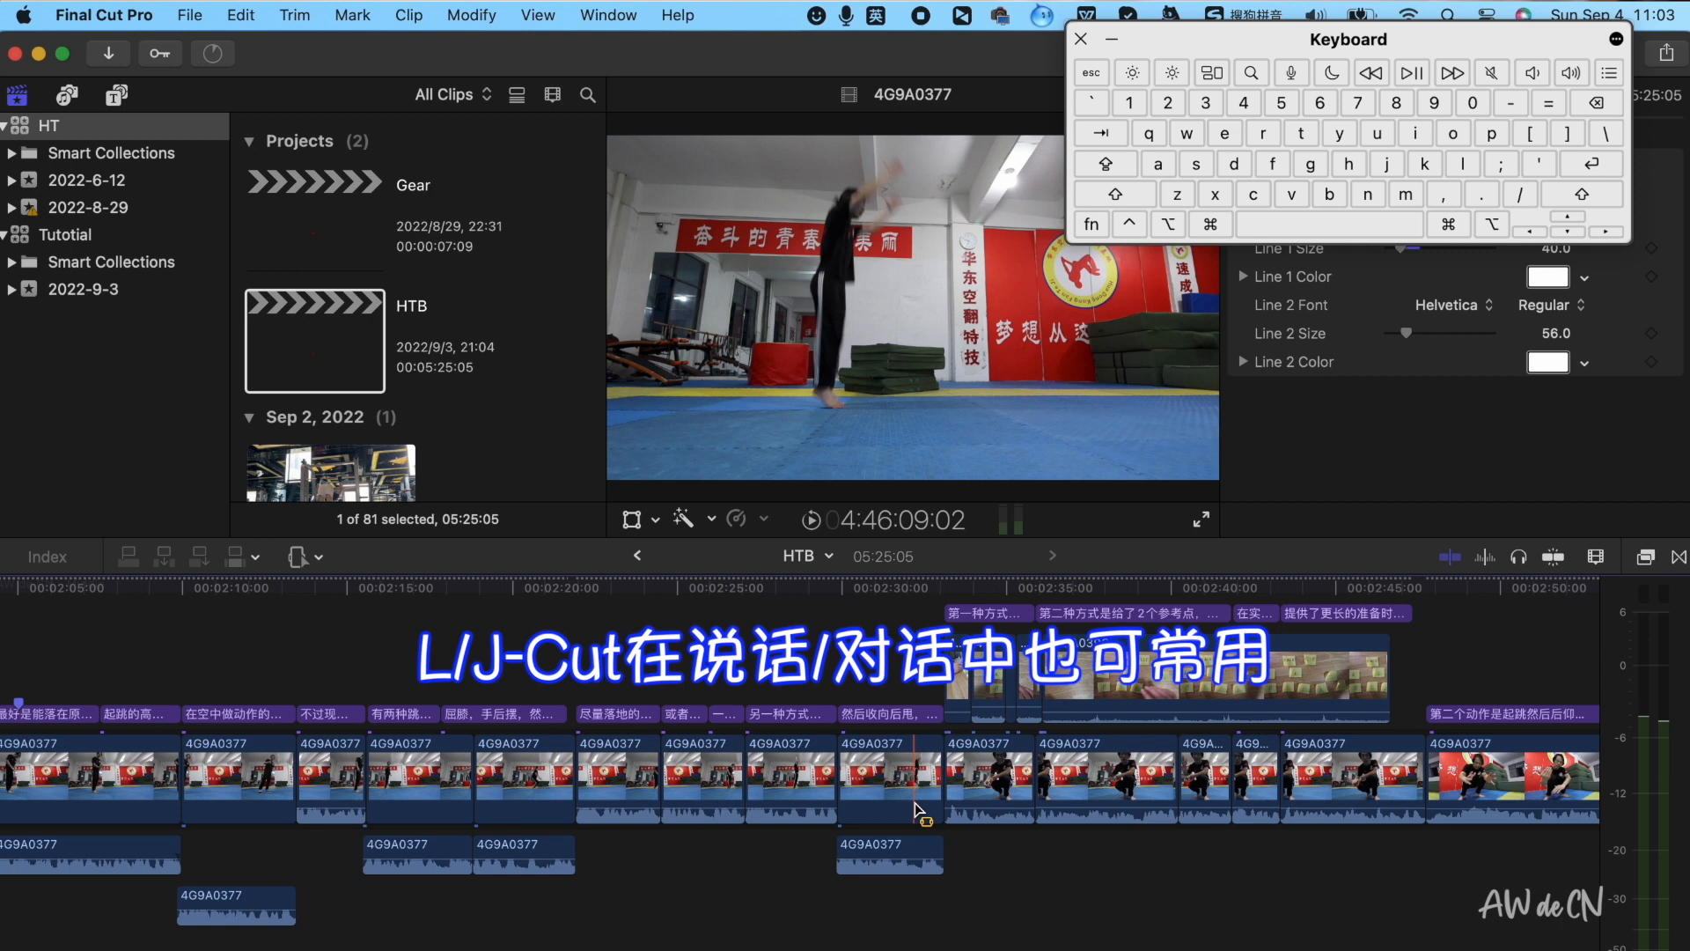
{"action": "key", "text": "super+equal"}
{"action": "key", "text": "super+equal"}
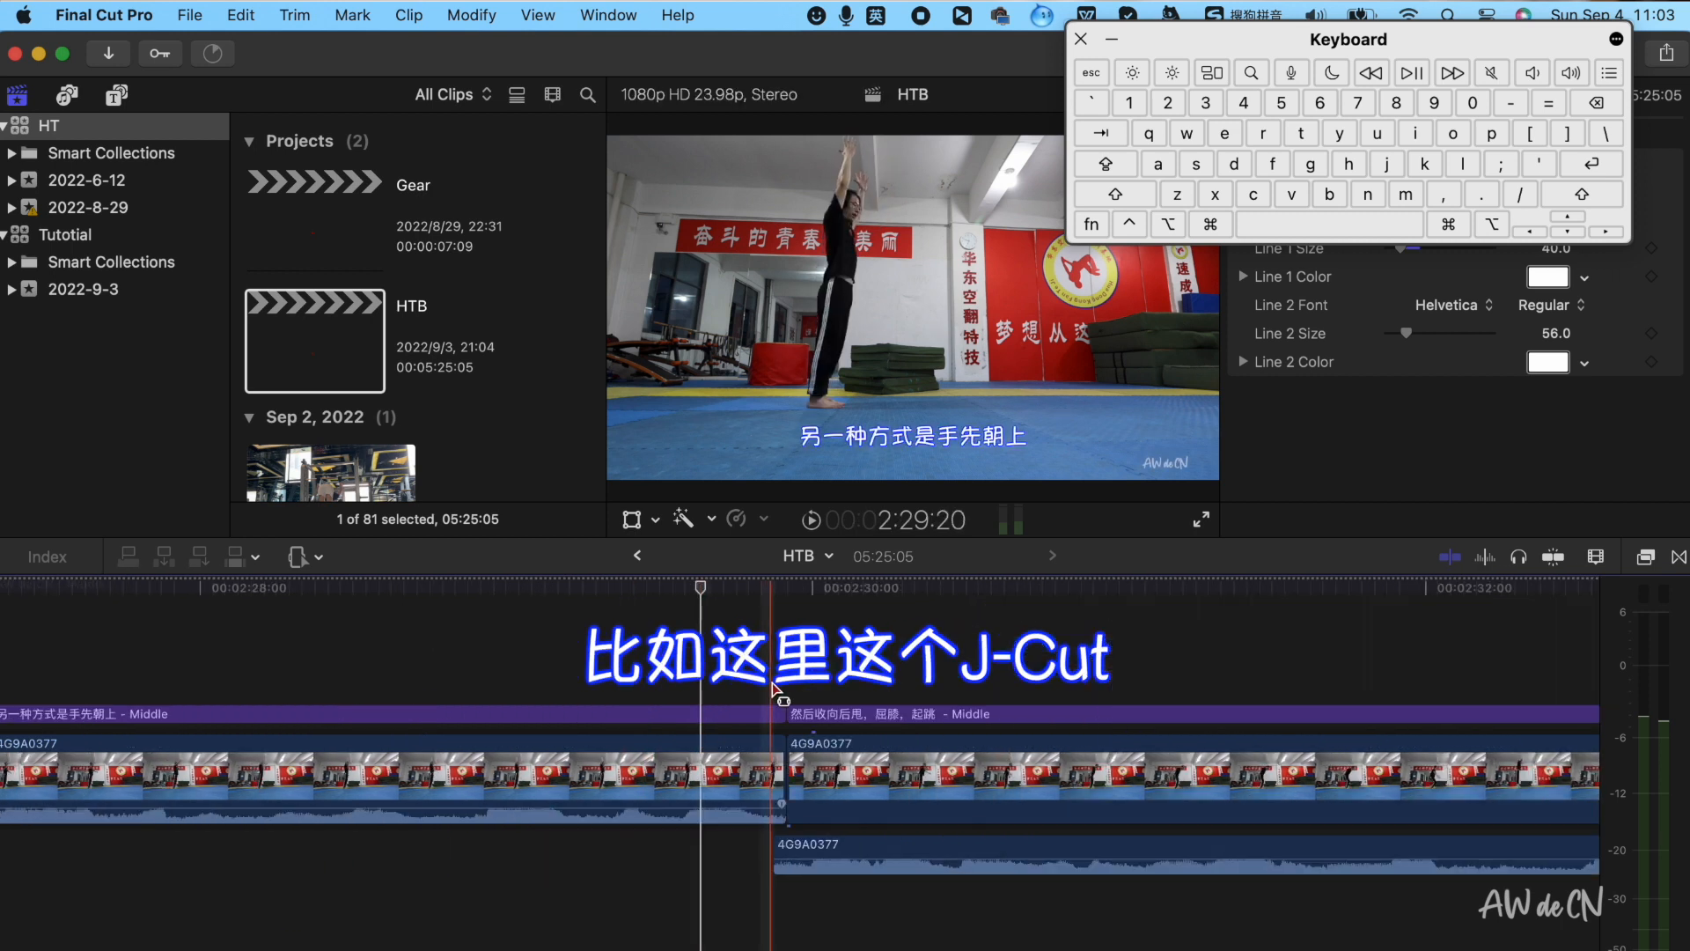
{"action": "key", "text": "super+equal"}
{"action": "left_click", "coordinate": [766, 692]}
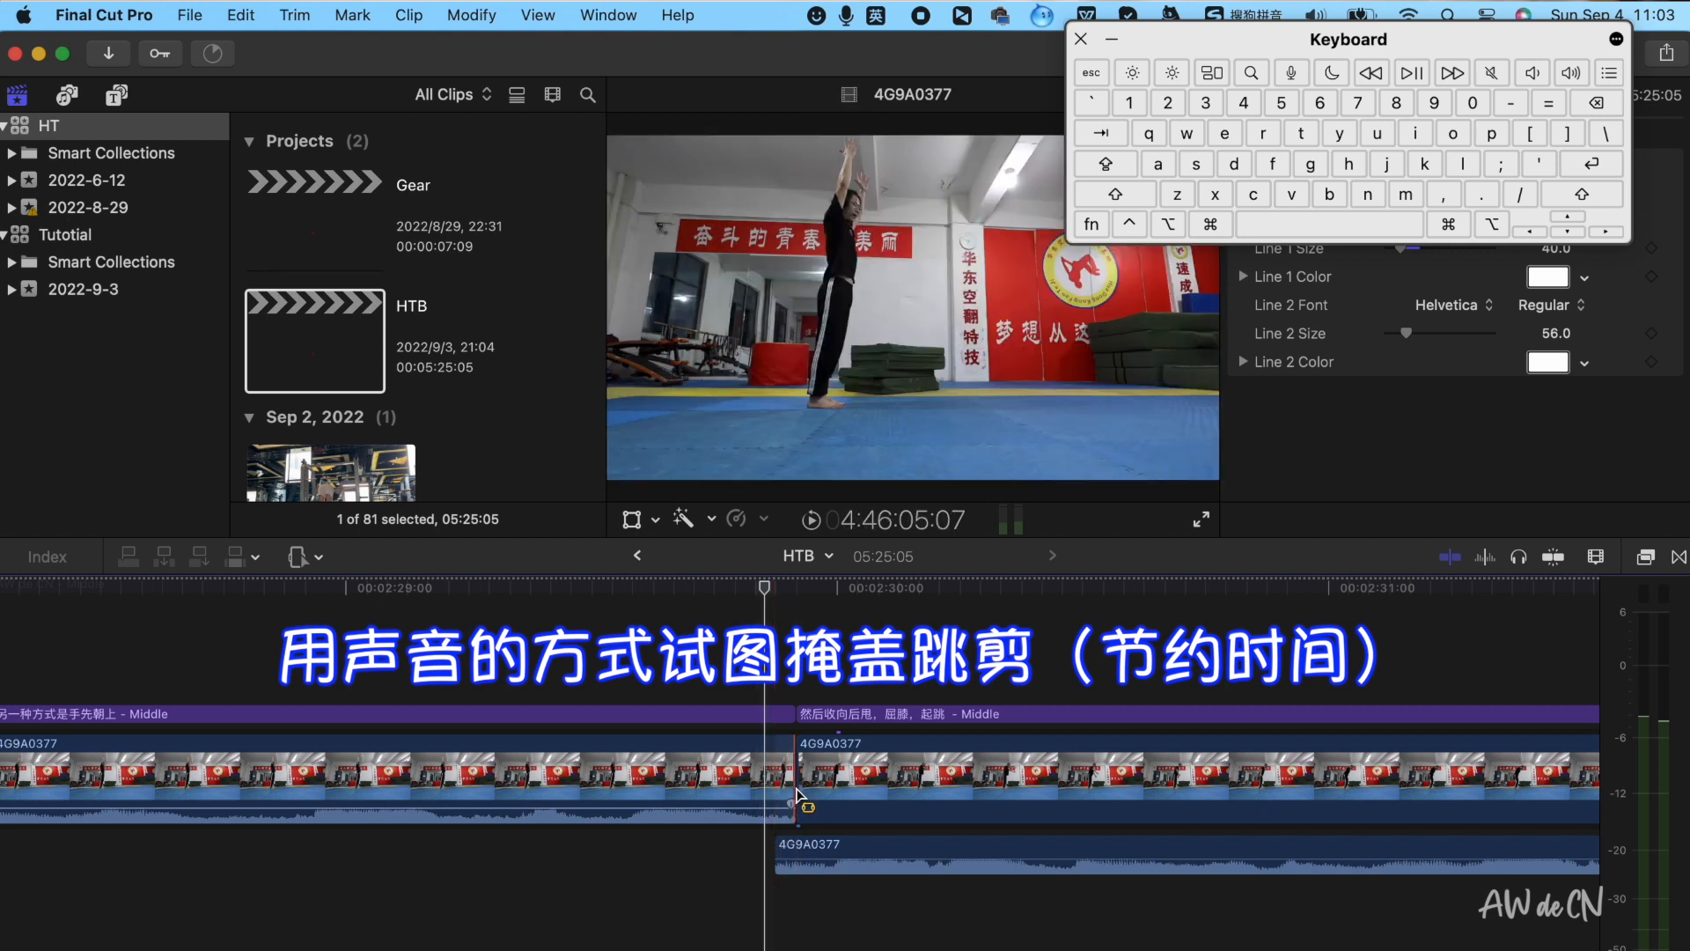
{"action": "key", "text": "super+minus"}
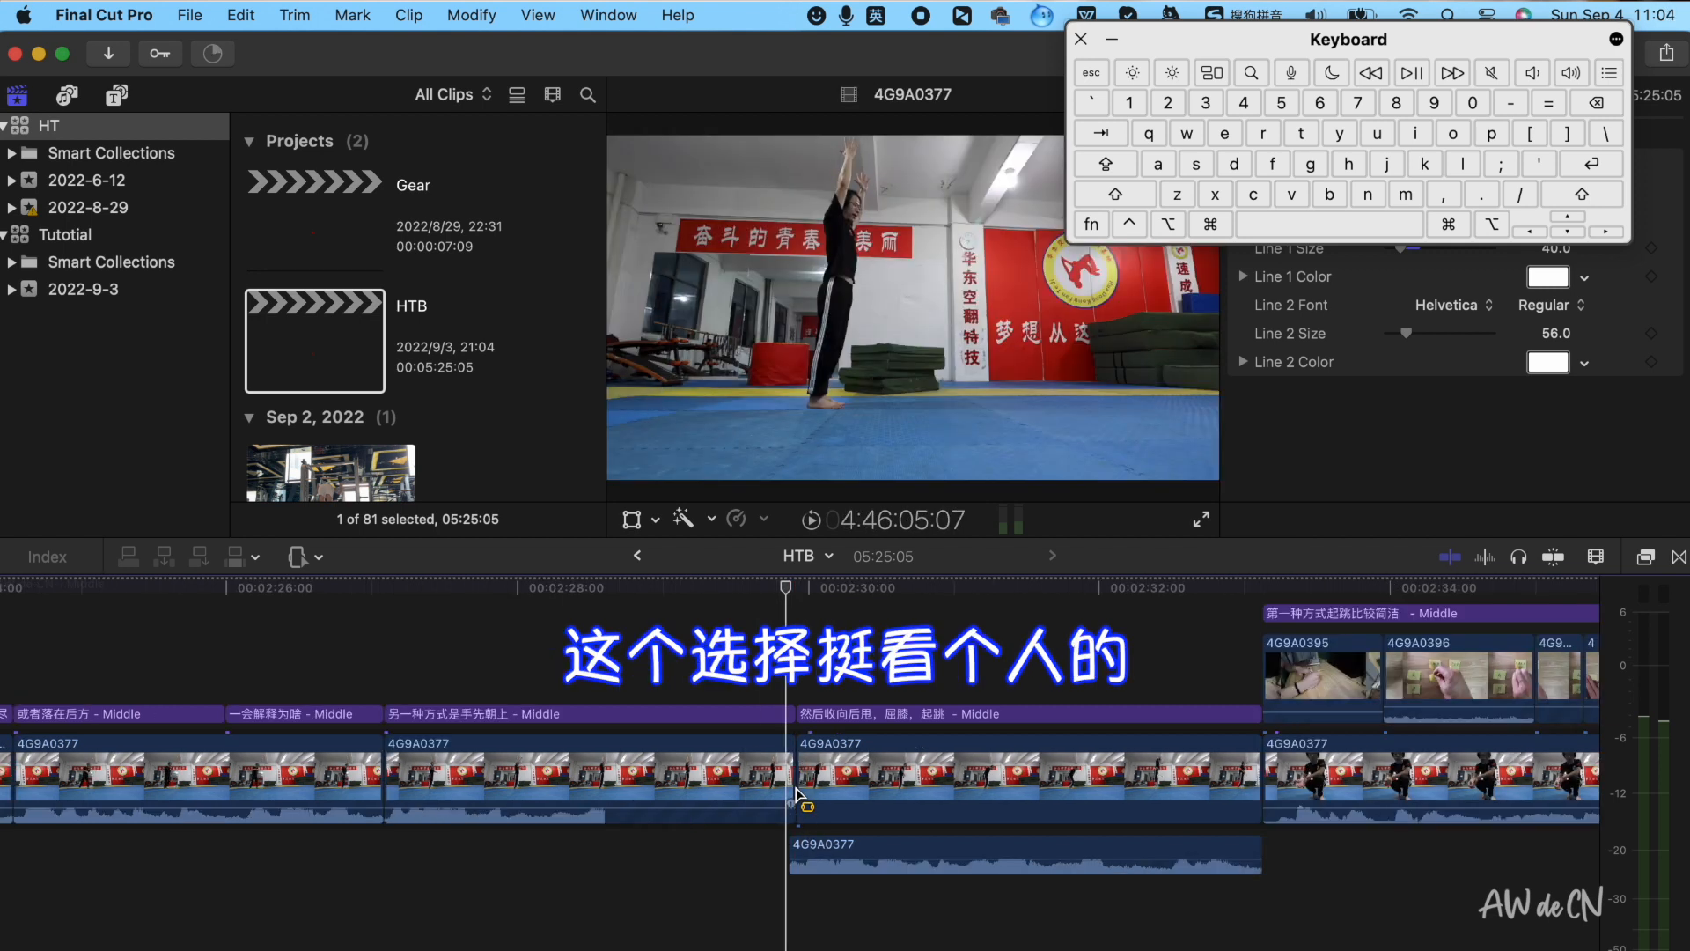